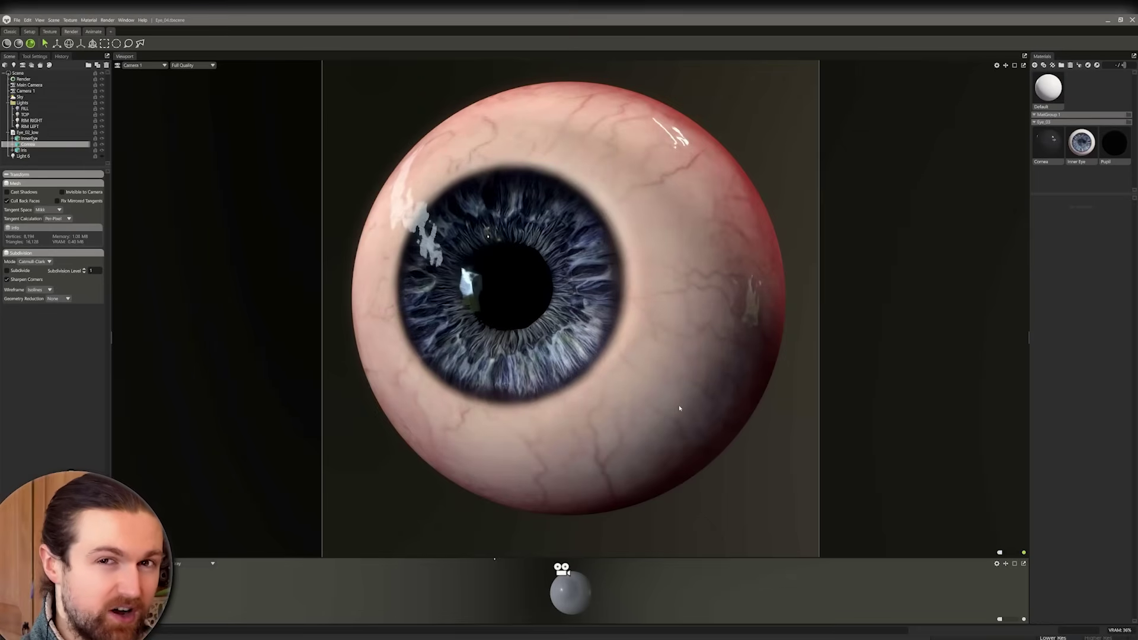
- Switch from the finished Marmoset Toolbag eye render to the Substance 3D Painter eye project
key("alt+Tab")
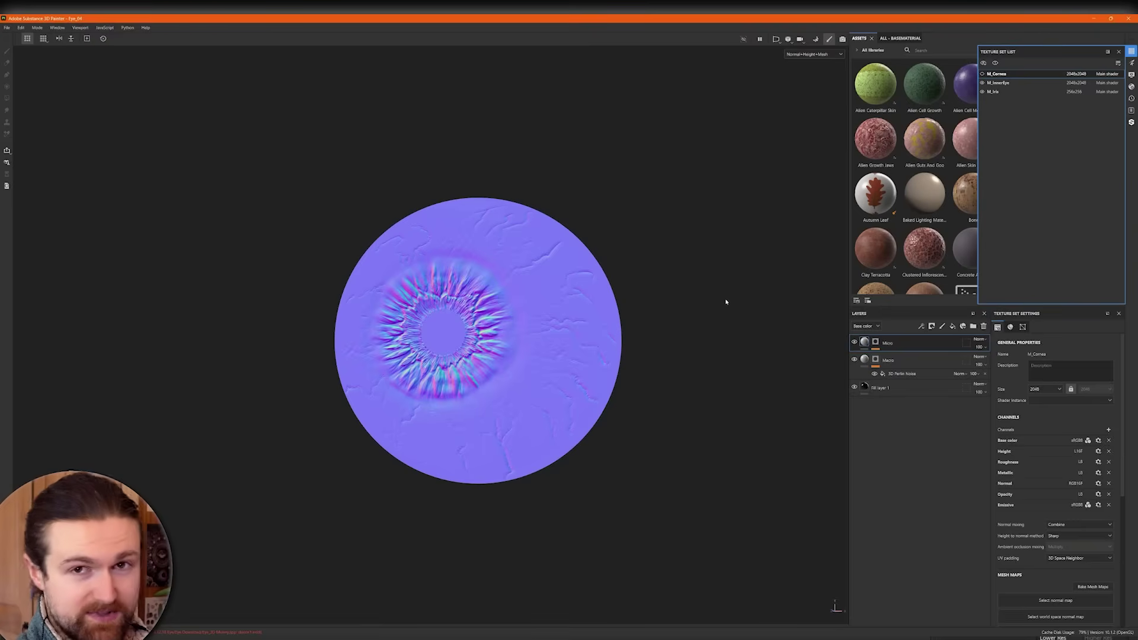
- View the eye in the Base color channel, then with its full Material
key("c")
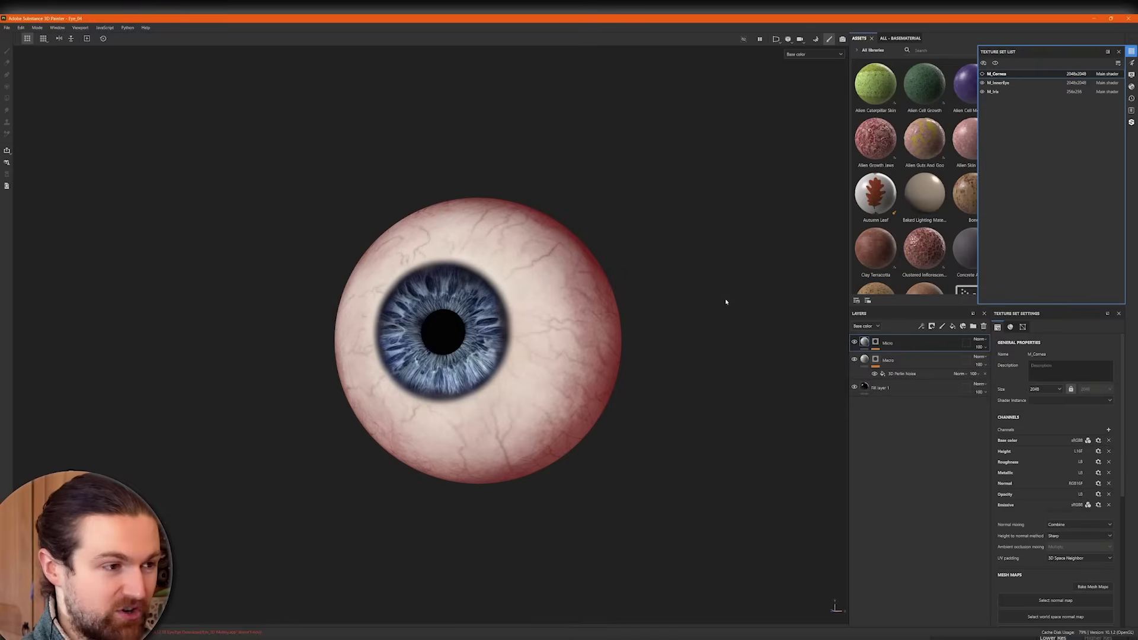
key("m")
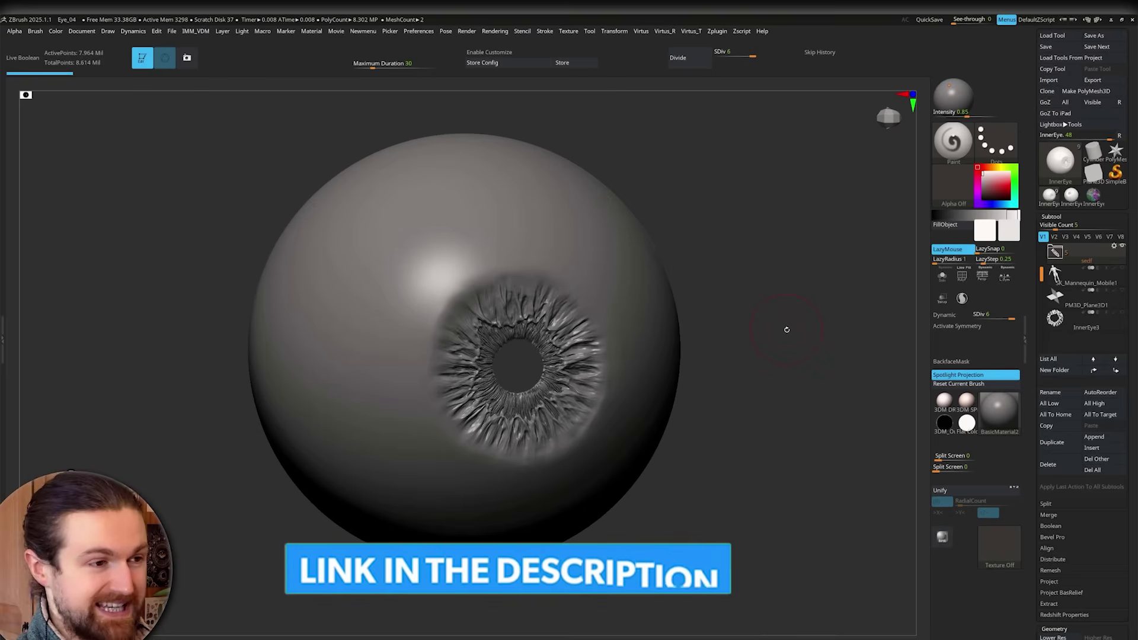
- Make Eye_001 the active subtool and export it under the file name Eye_high
left_click(672, 336, "alt")
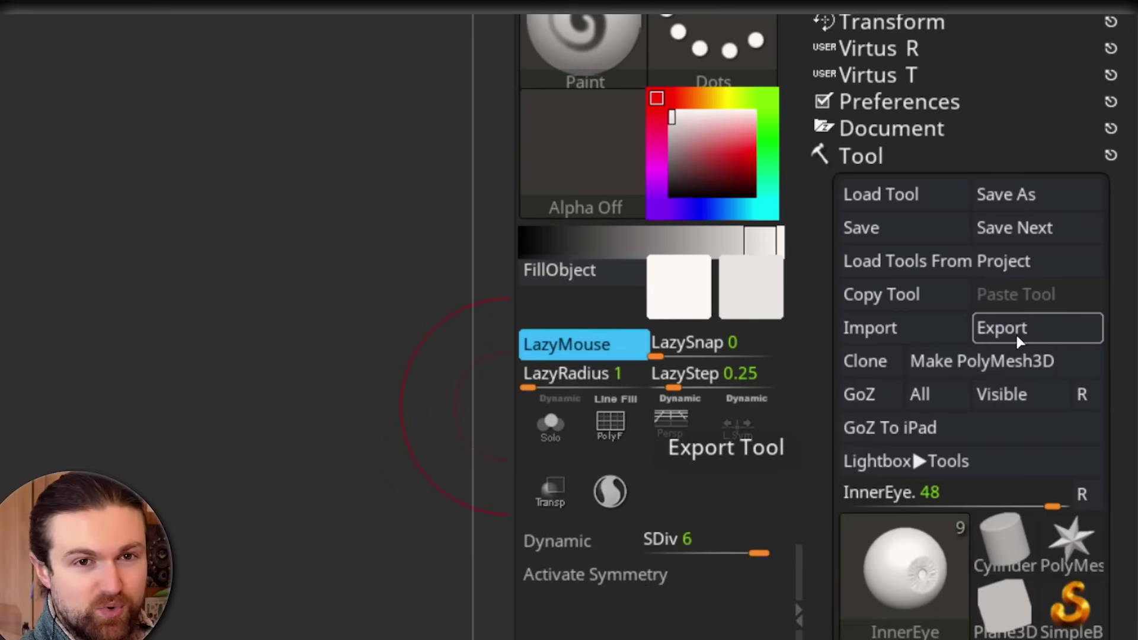
left_click(1015, 333)
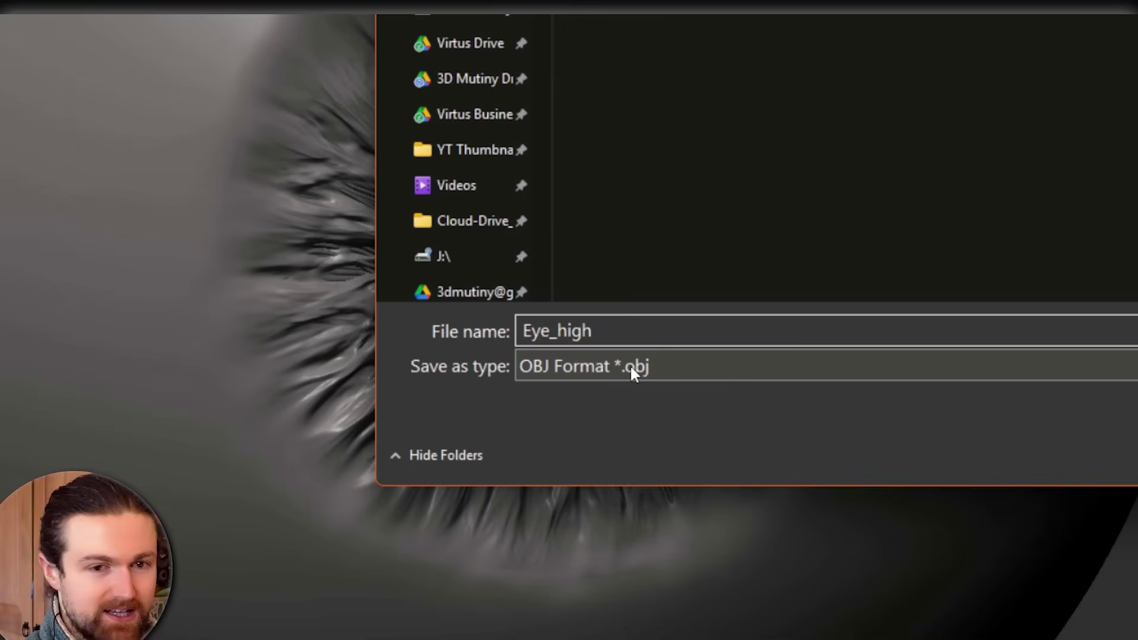
left_click(630, 364)
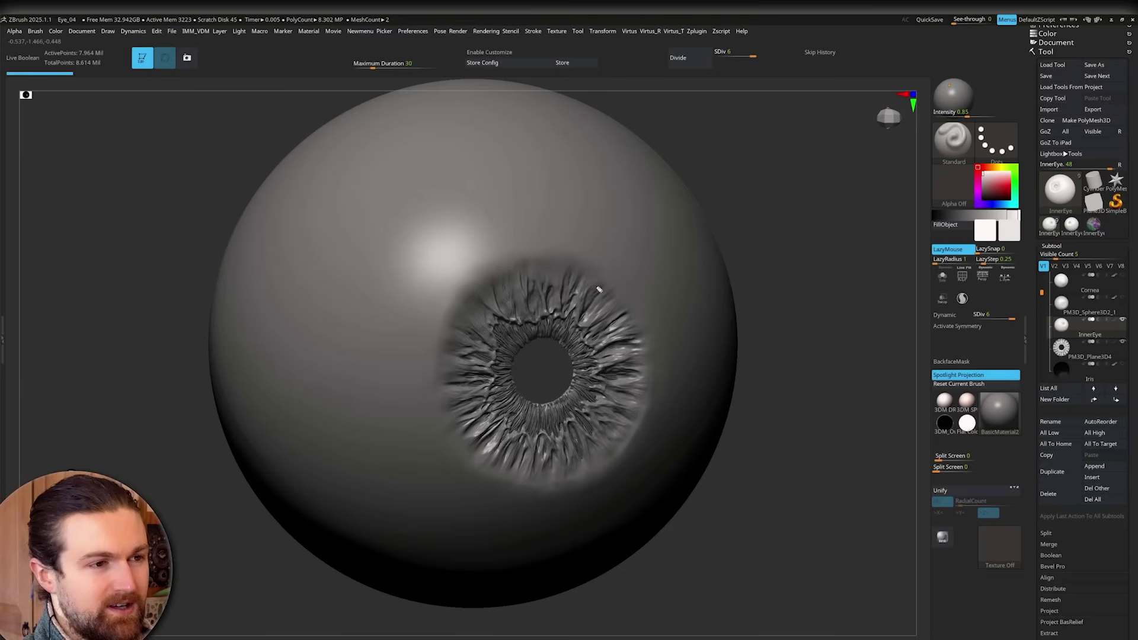
mouse_move(596, 287)
left_mouse_down()
mouse_move(609, 307)
mouse_move(682, 213)
left_mouse_up()
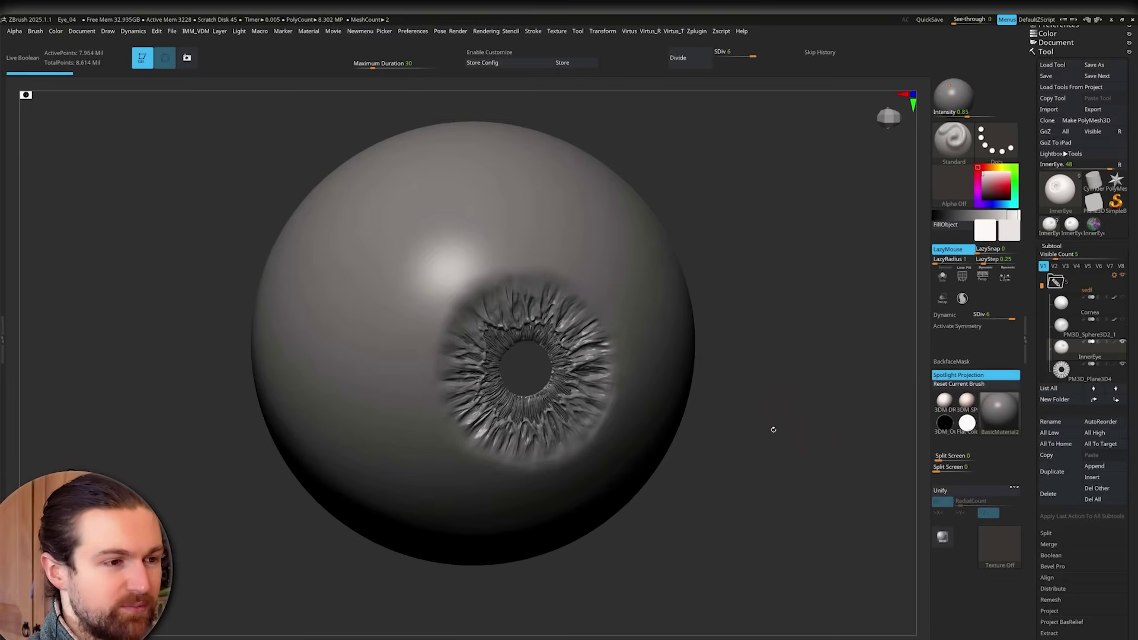
- Inspect the low-poly sphere subtool in Solo and Polyframe, then export it as Eye_low
scroll(796, 432, "up", 2)
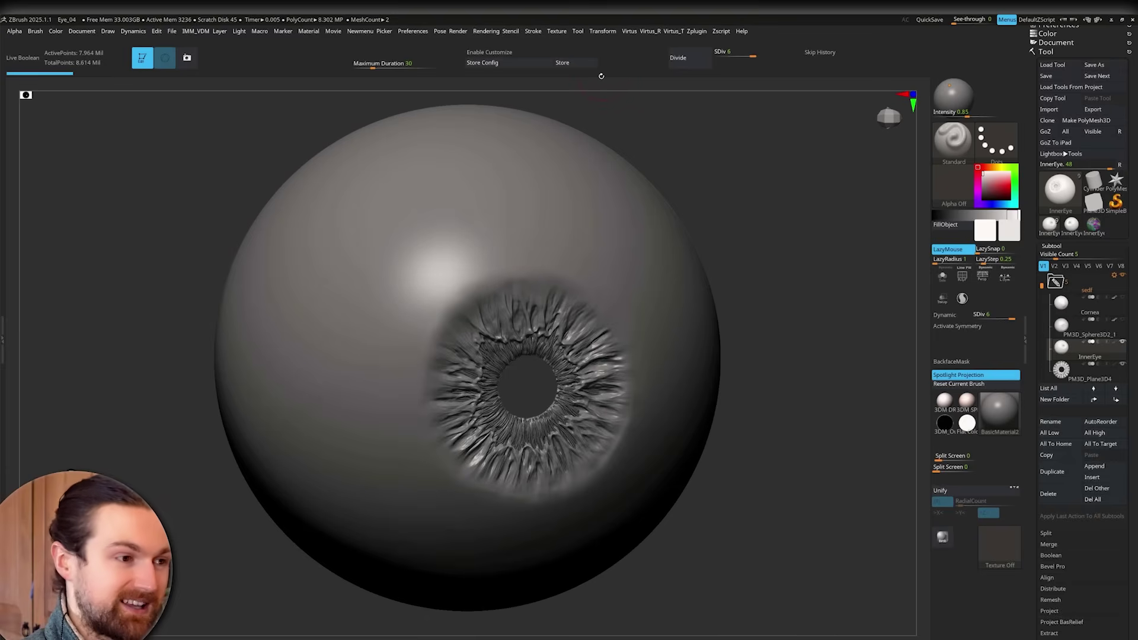
key("Up")
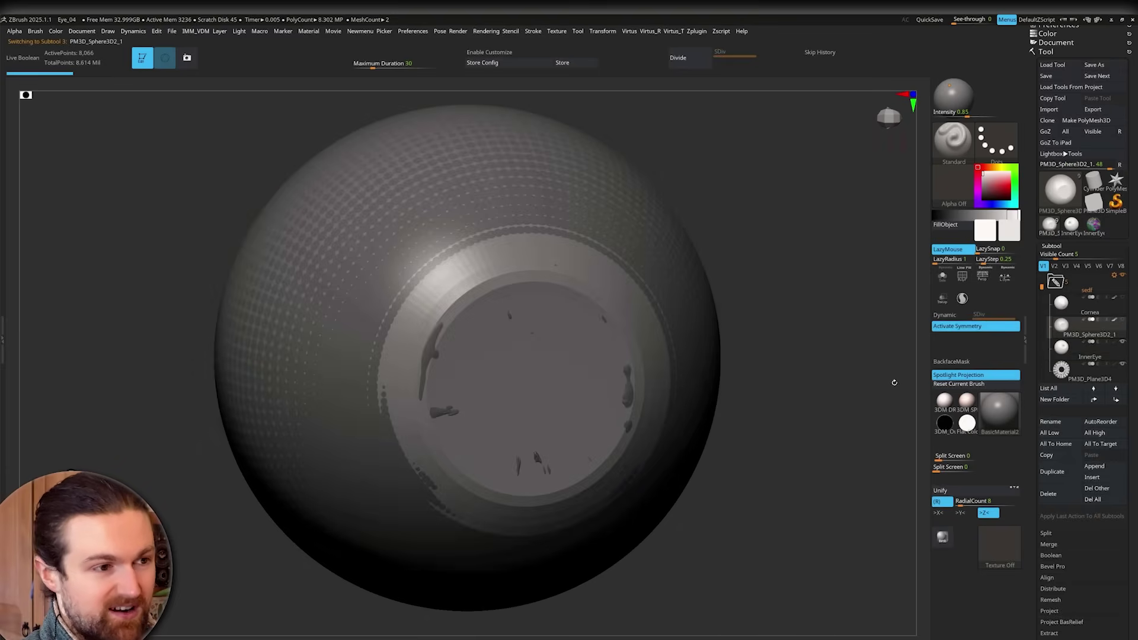
left_click(942, 277)
key("shift+f")
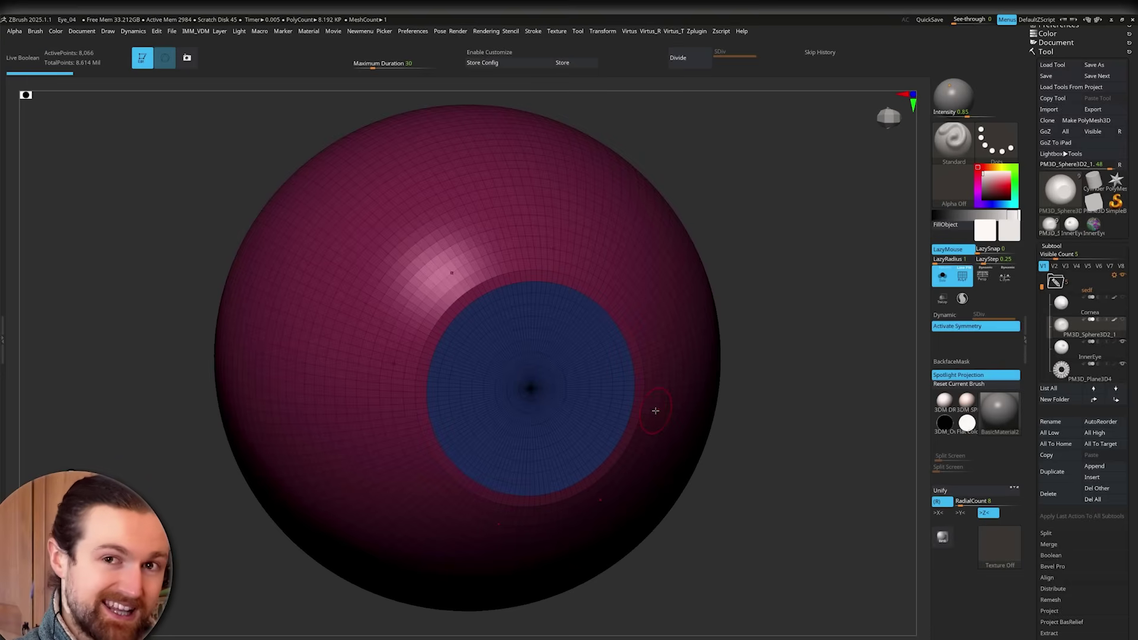
left_click(770, 330, "ctrl+shift")
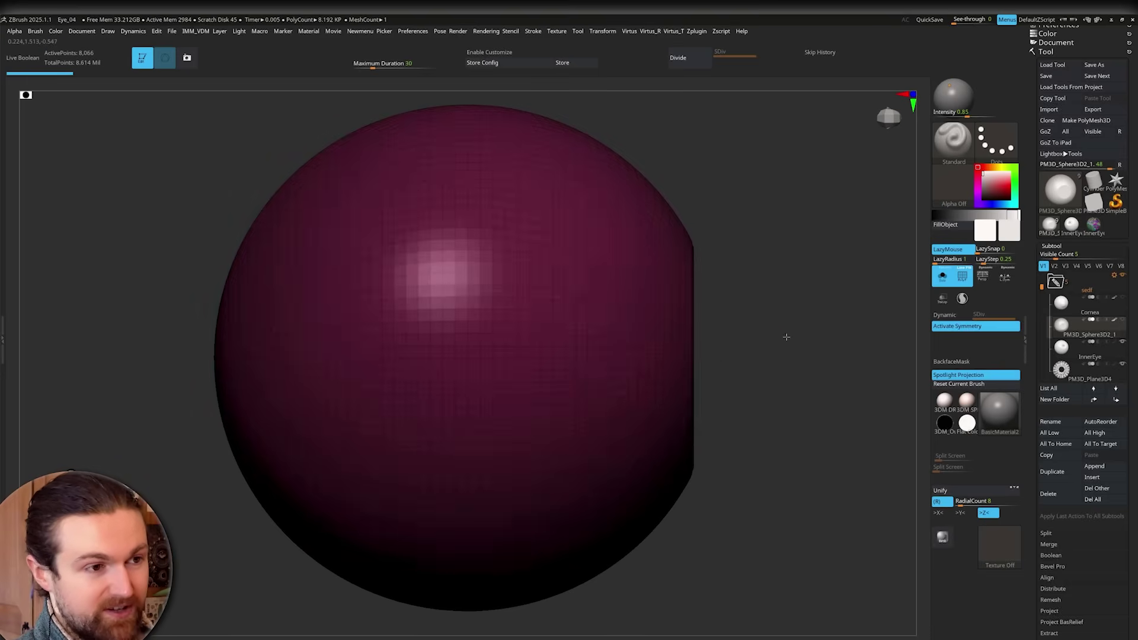
left_click(771, 361, "ctrl+shift")
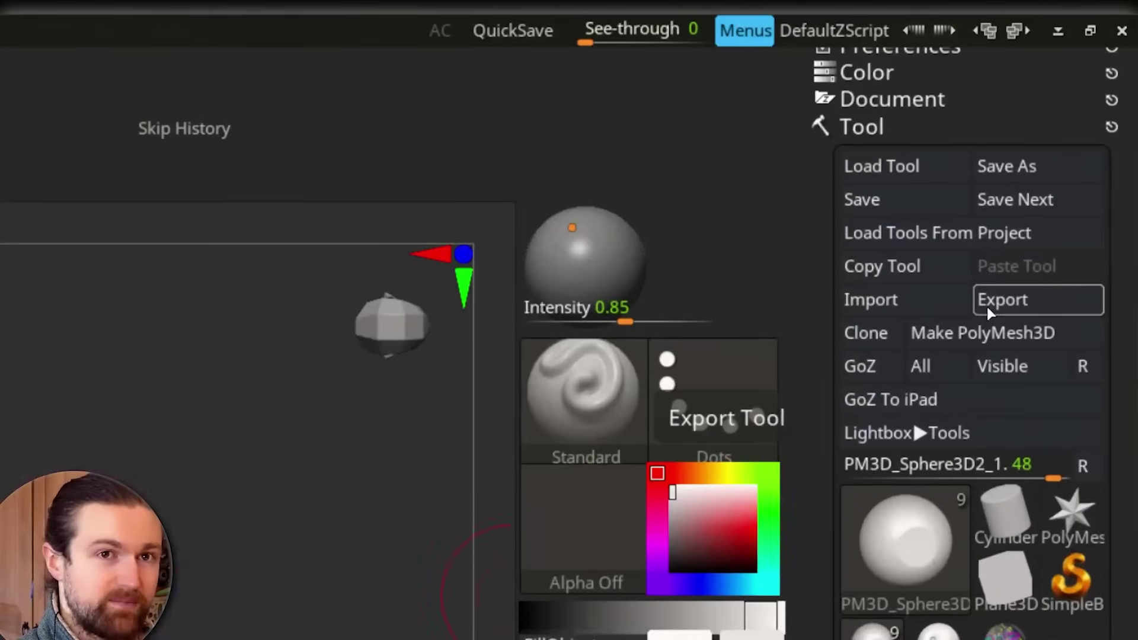
left_click(987, 303)
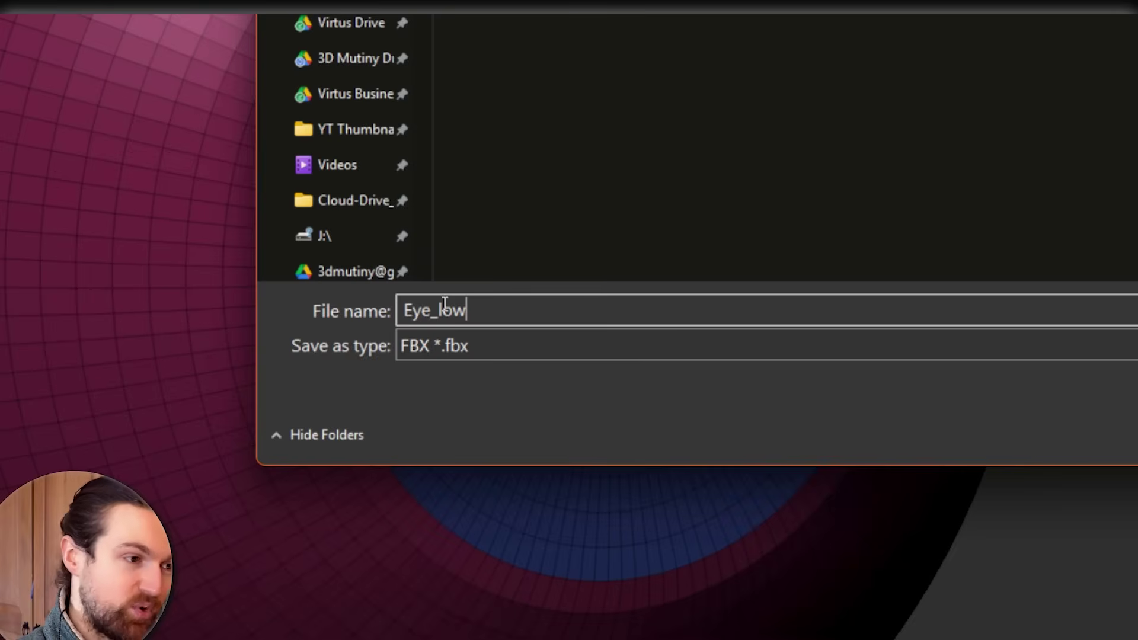
key("Return")
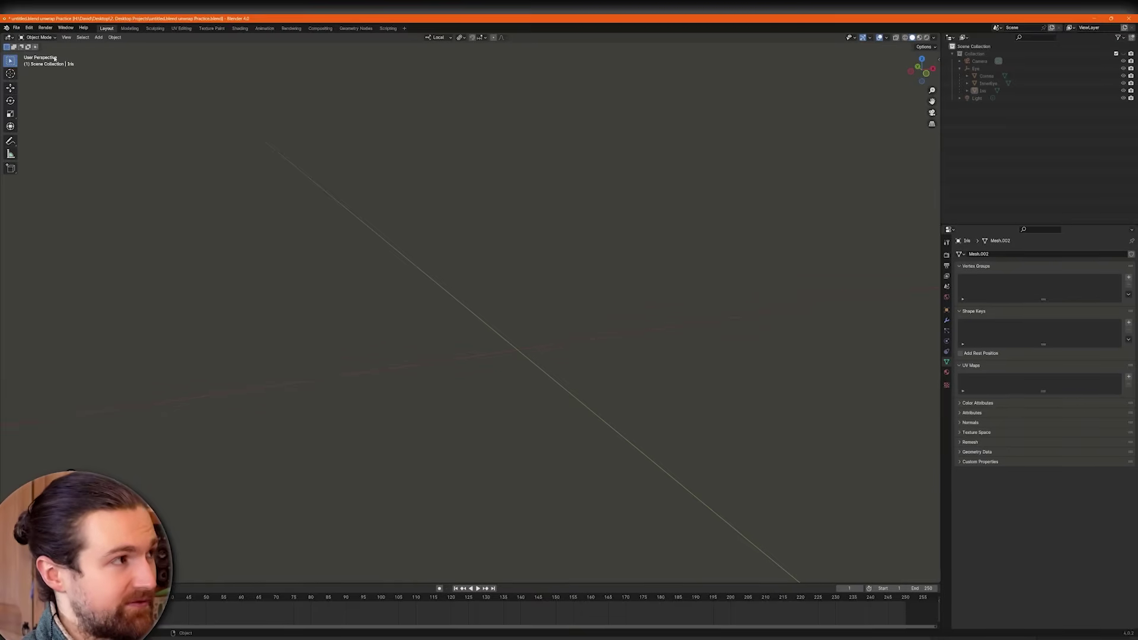
- Import the eye FBX, hide the Cornea, orbit to face the pupil, and select the Iris
left_click(16, 28)
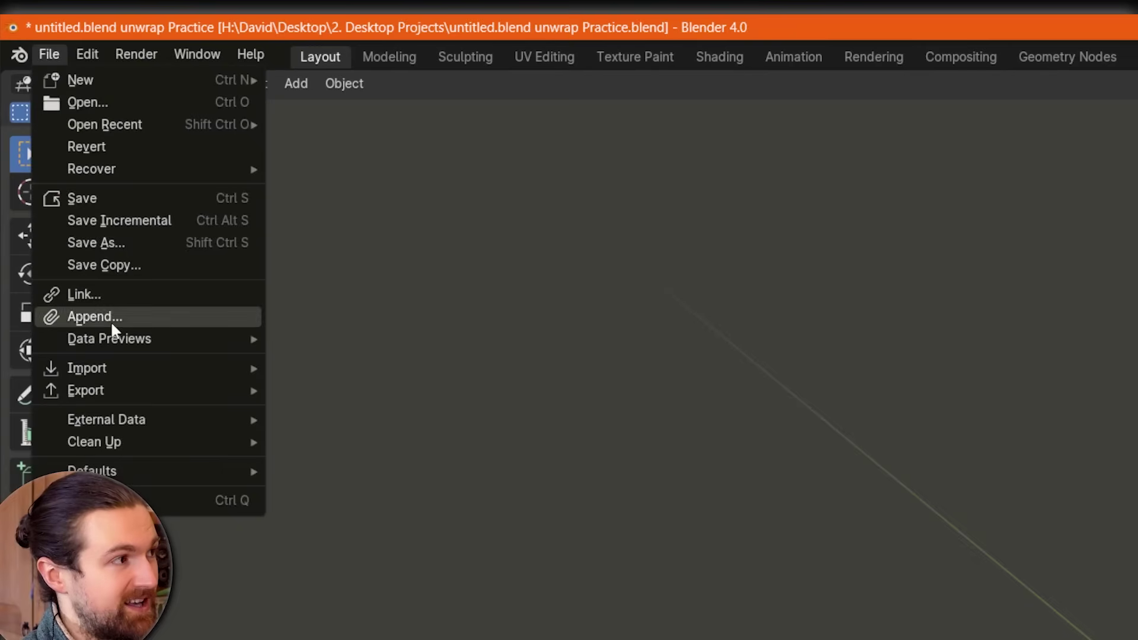
mouse_move(112, 371)
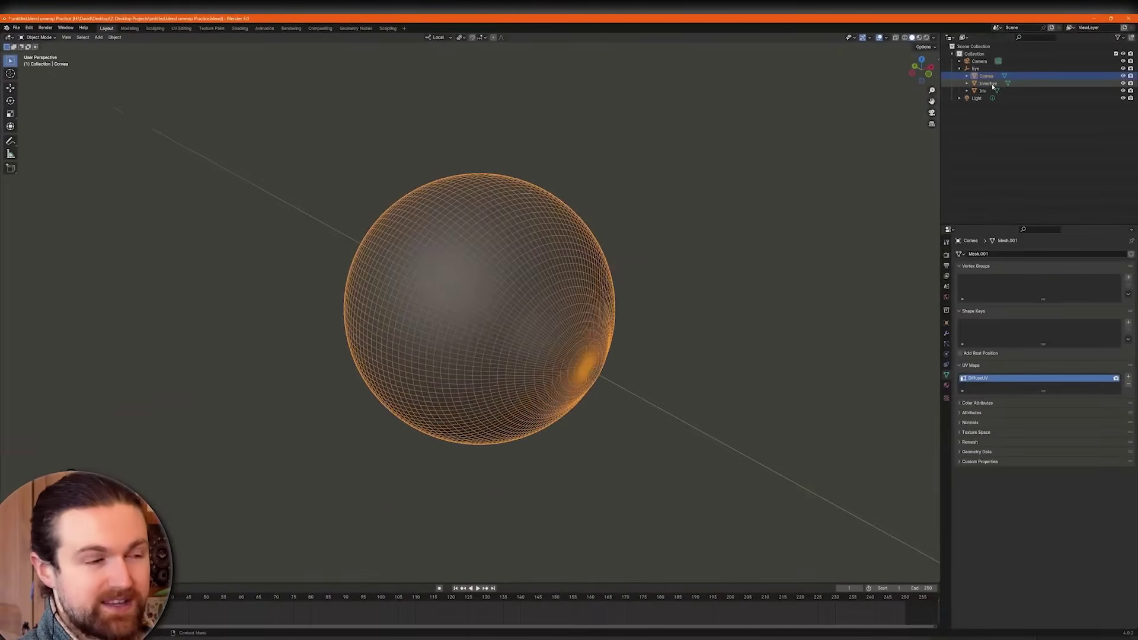
key("h")
middle_click_drag(688, 278, 733, 276)
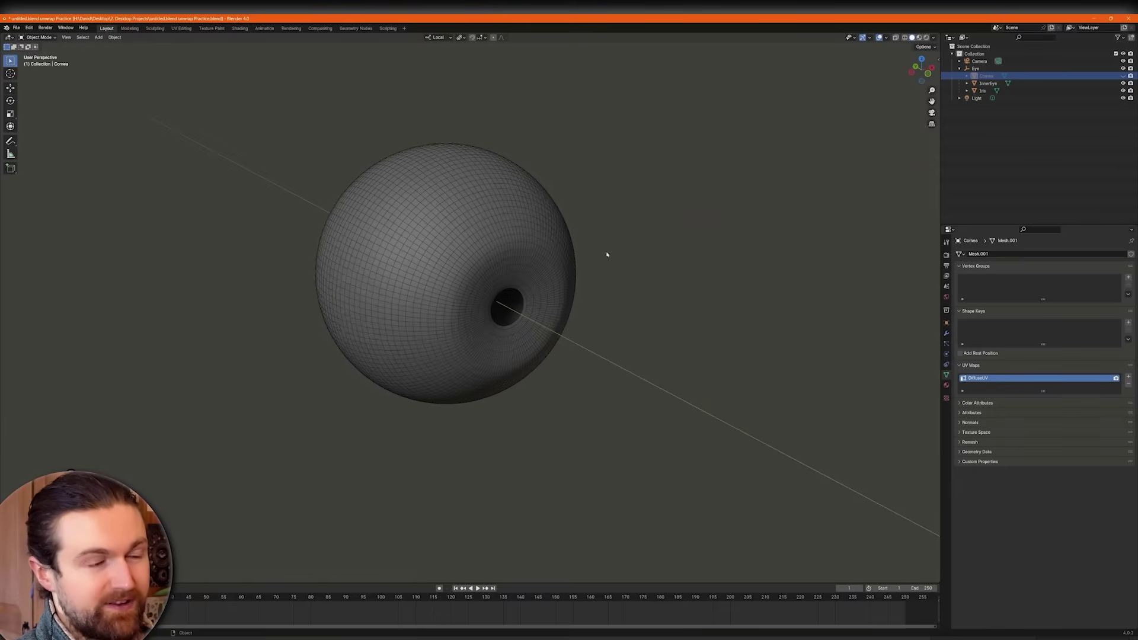
left_click(507, 308)
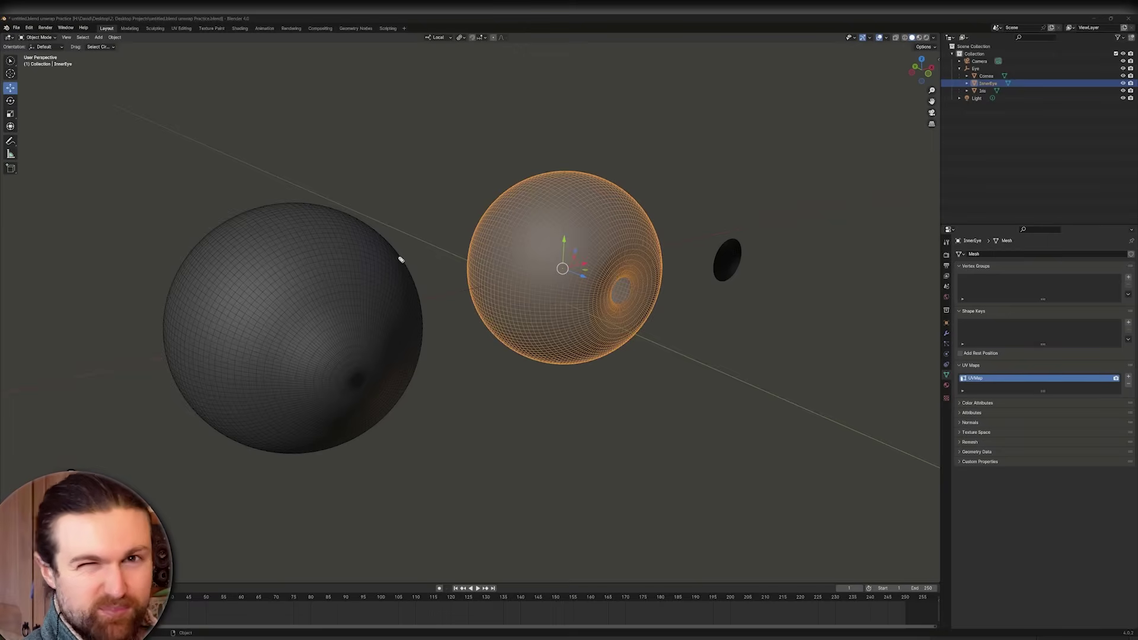
- Draw labelled arrows pointing at the inner-eye sphere, the dark grey sphere and the iris
mouse_move(659, 133)
left_mouse_down()
mouse_move(624, 208)
mouse_move(618, 190)
mouse_move(624, 219)
mouse_move(650, 192)
left_mouse_up()
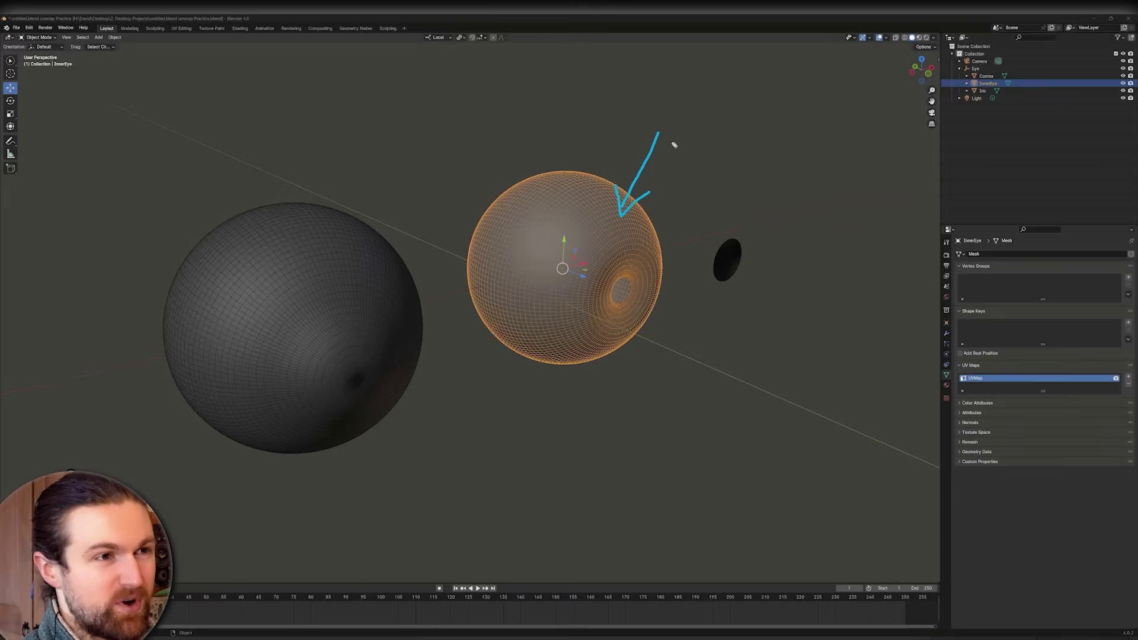
left_click_drag(667, 119, 681, 110)
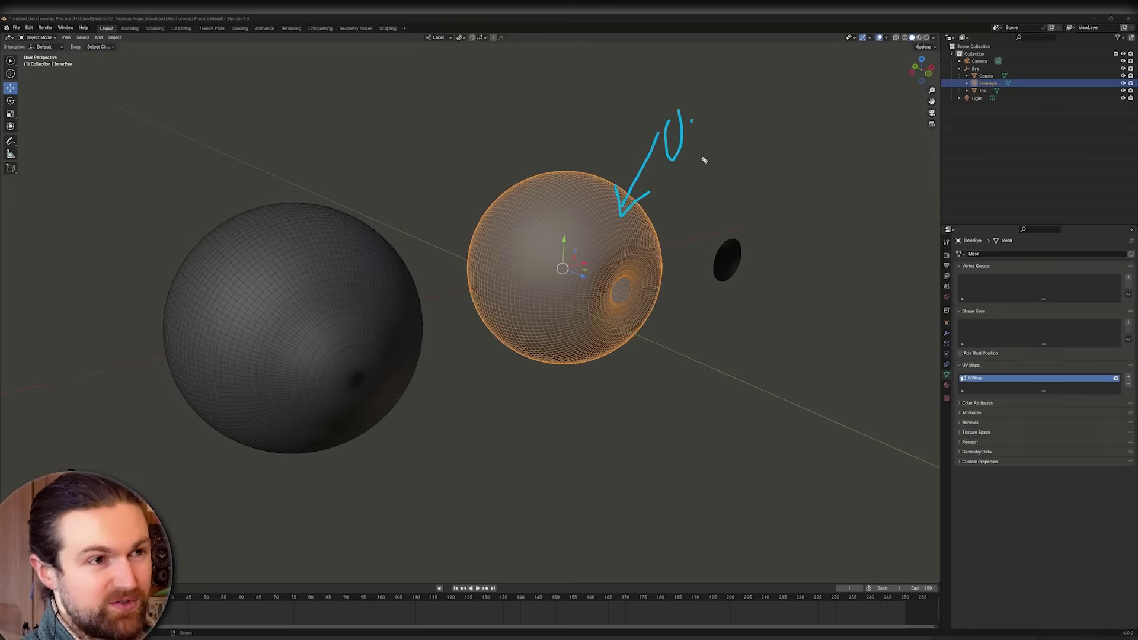
left_click_drag(705, 161, 718, 112)
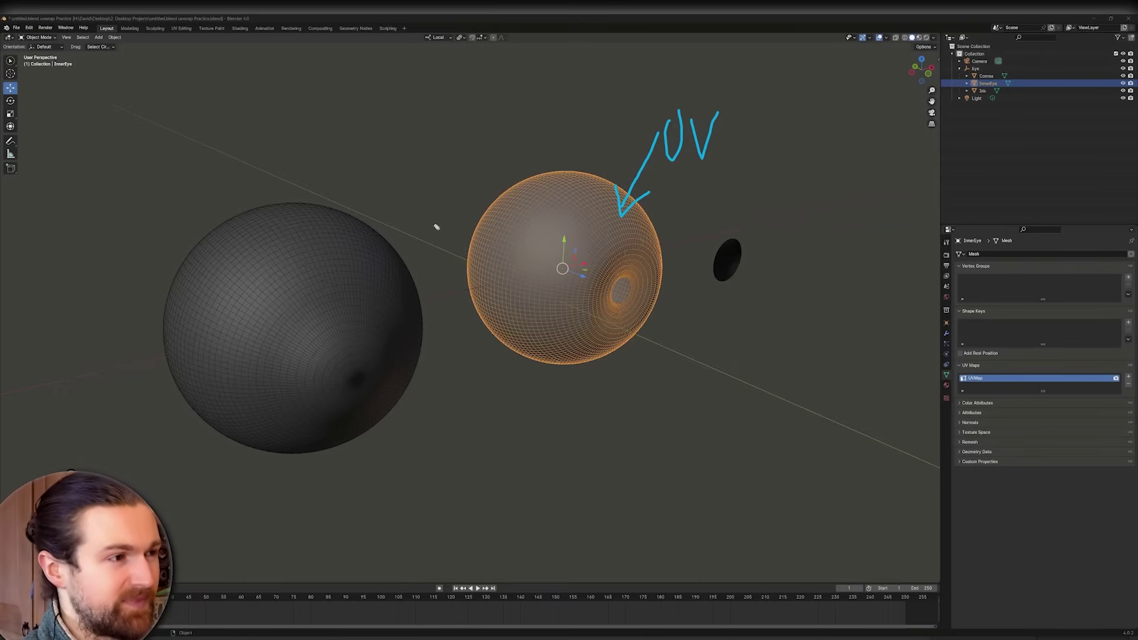
mouse_move(435, 154)
left_mouse_down()
mouse_move(379, 247)
mouse_move(418, 241)
left_mouse_up()
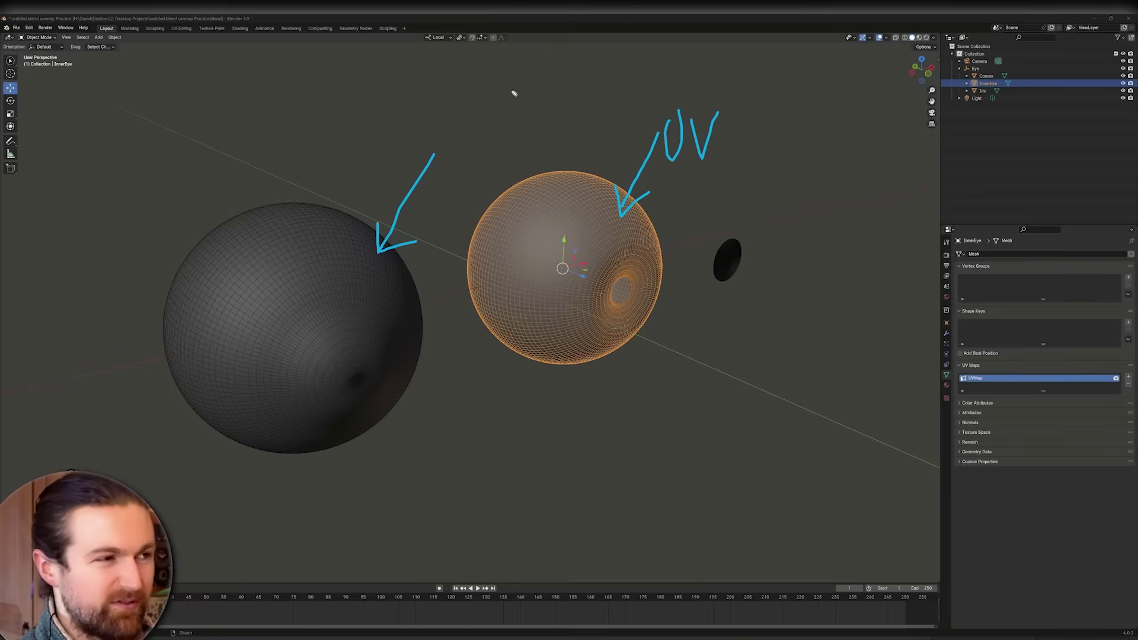
mouse_move(787, 179)
left_mouse_down()
mouse_move(736, 256)
mouse_move(753, 251)
left_mouse_up()
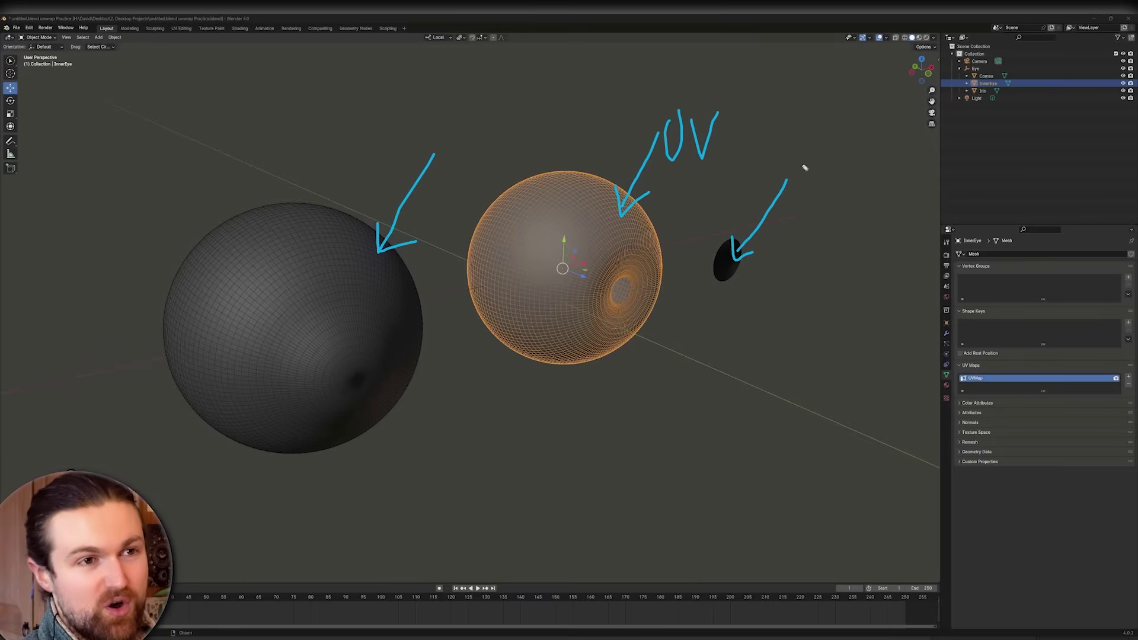
mouse_move(800, 167)
left_mouse_down()
mouse_move(815, 144)
mouse_move(820, 157)
mouse_move(838, 142)
mouse_move(849, 172)
left_mouse_up()
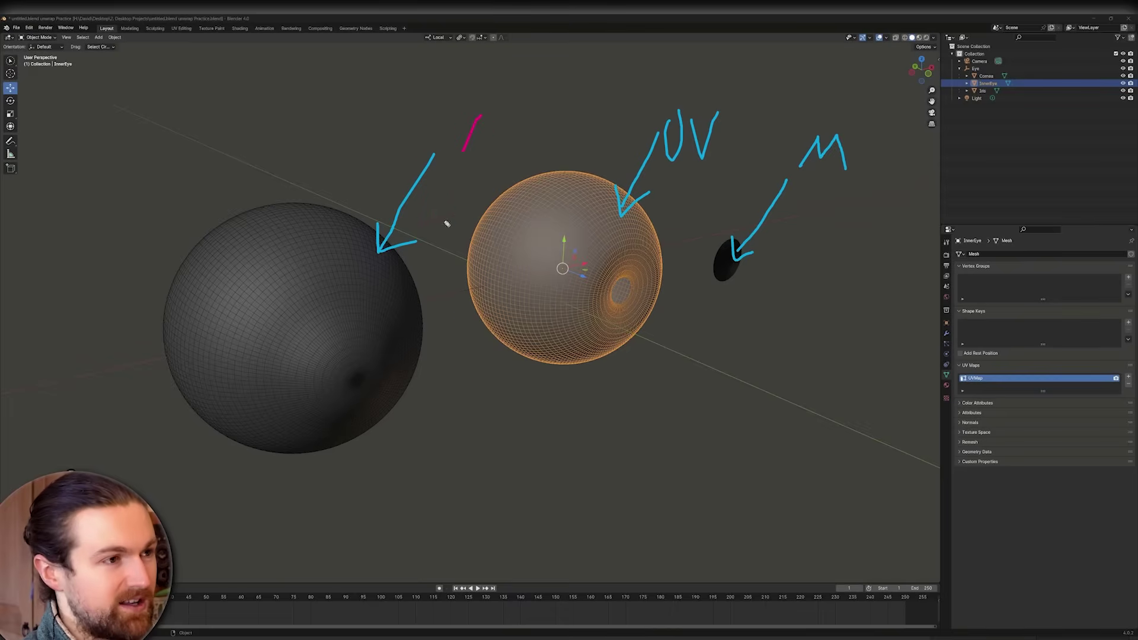
- Circle the inner-eye sphere, clear the drawings, and isolate InnerEye in local view
mouse_move(446, 239)
left_mouse_down()
mouse_move(585, 376)
mouse_move(655, 144)
mouse_move(486, 151)
left_mouse_up()
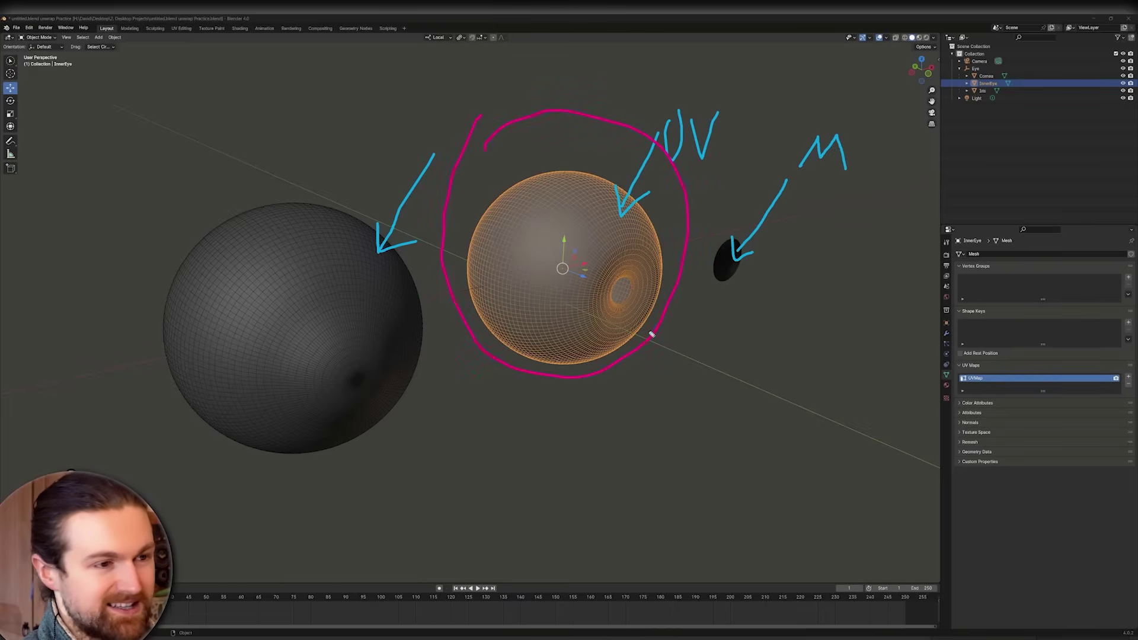
key("Escape")
key("slash")
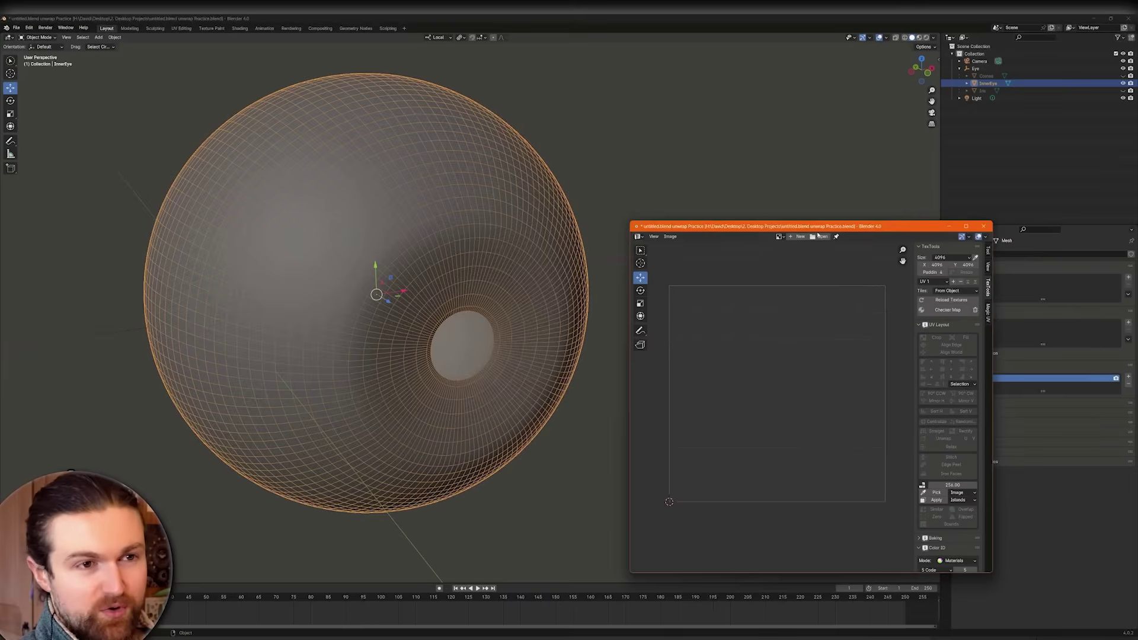
- Select all of InnerEye's geometry and use Project from View to make one circular UV island
left_click_drag(818, 235, 787, 191)
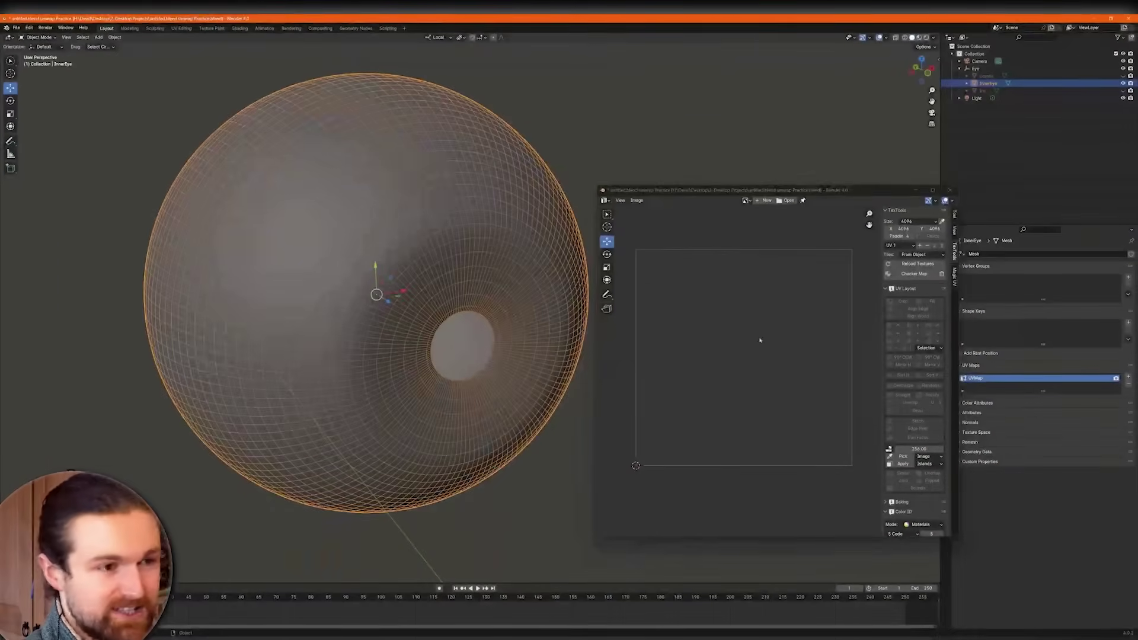
left_click(762, 350)
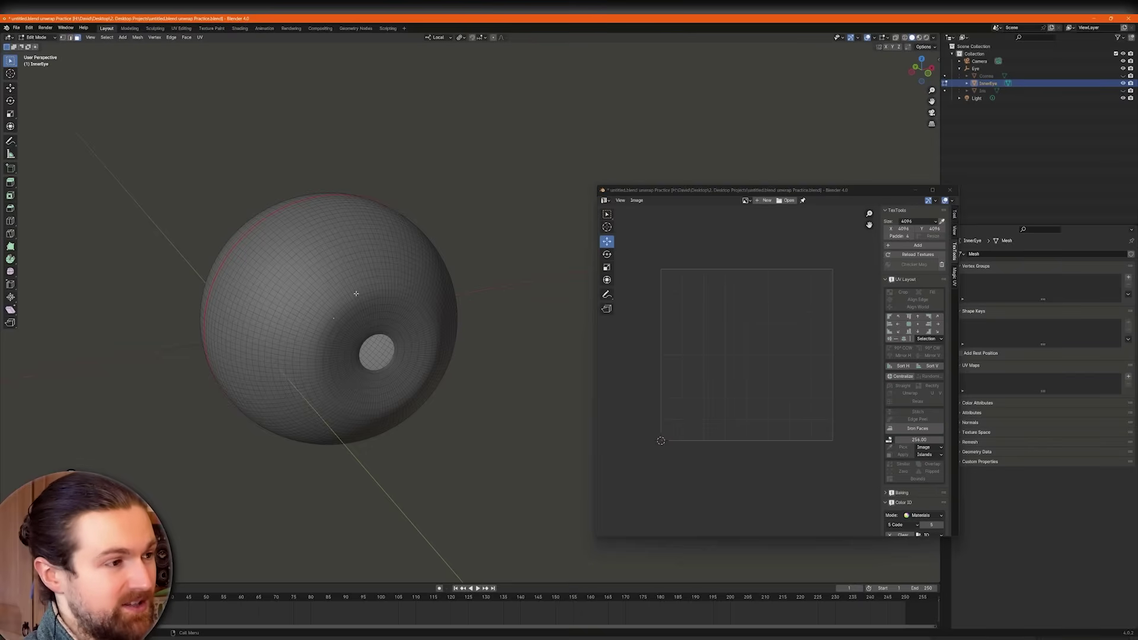
key("a")
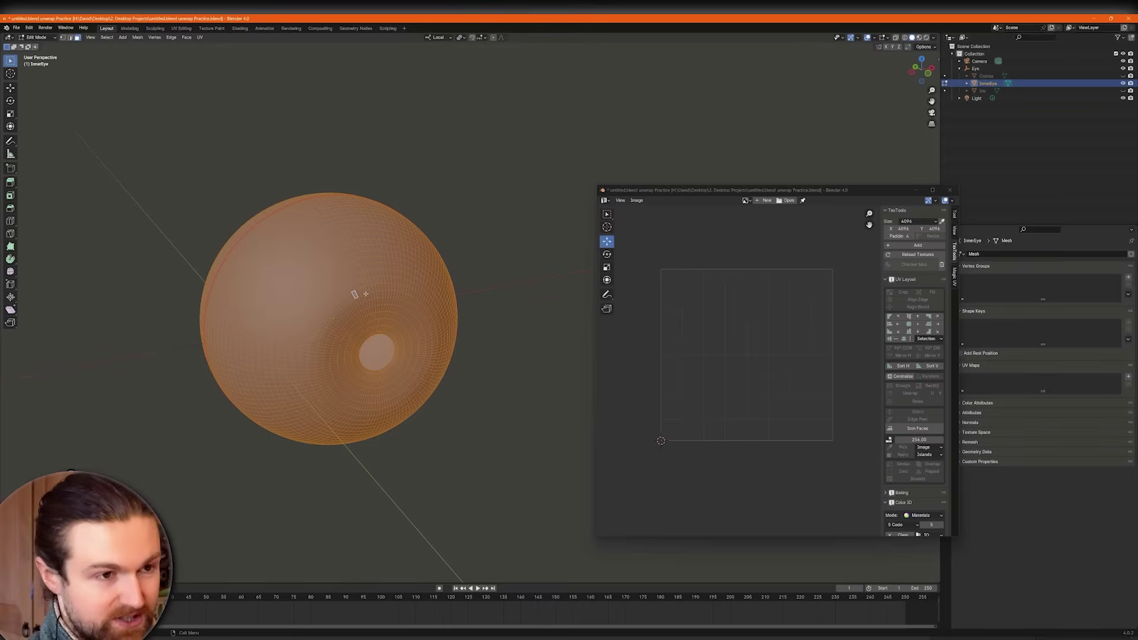
key("u")
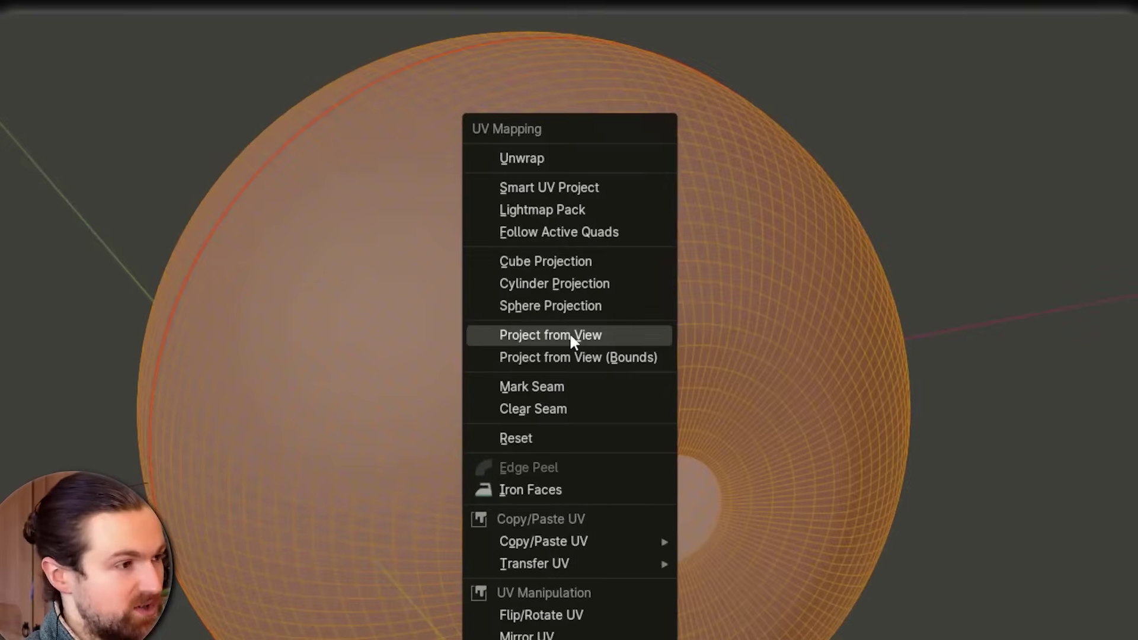
left_click(569, 336)
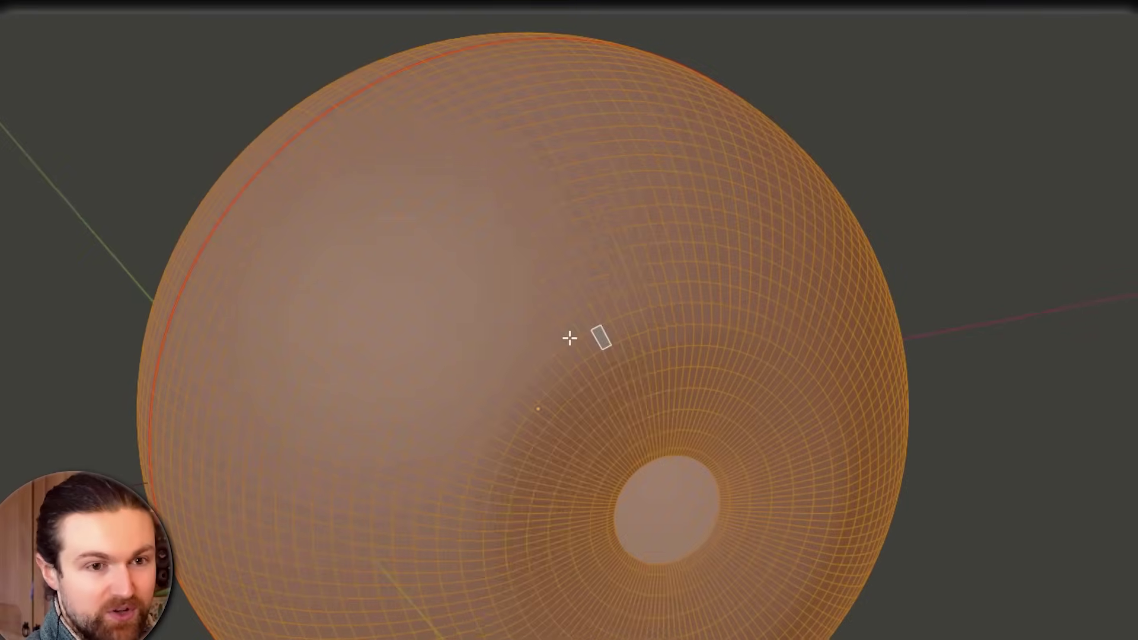
scroll(712, 354, "up", 4)
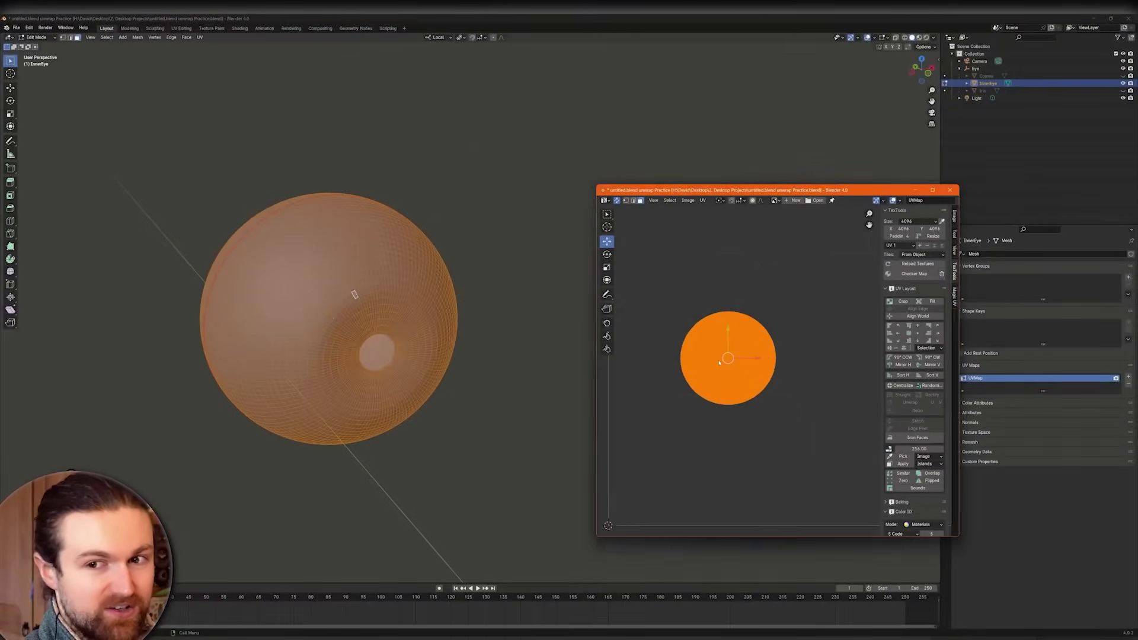
scroll(718, 360, "down", 3)
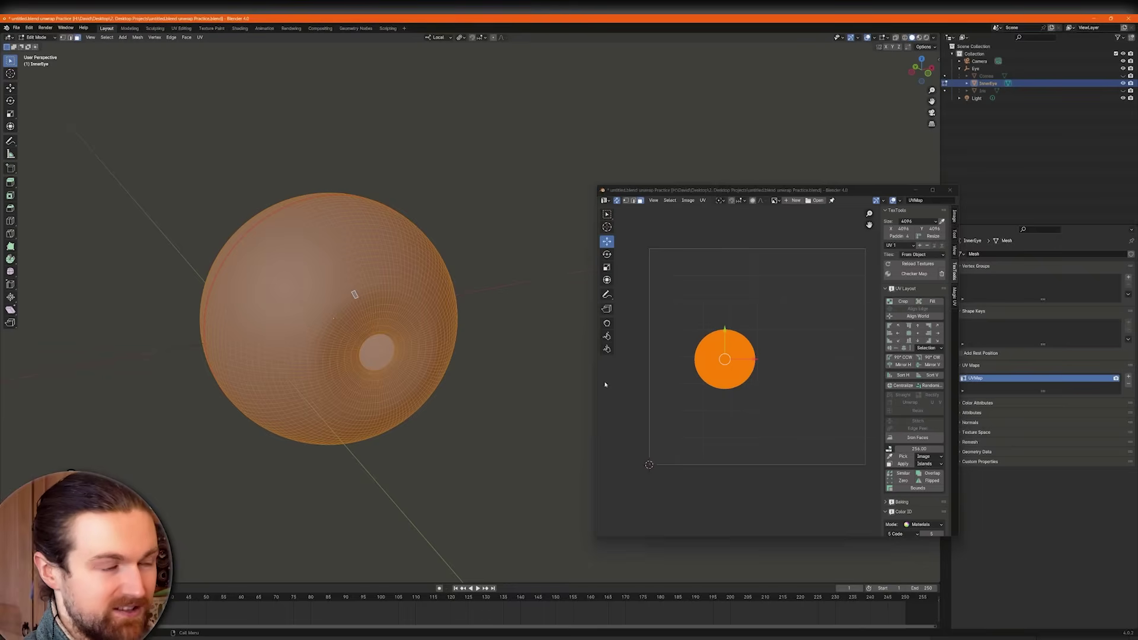
middle_click_drag(392, 379, 367, 279)
key("alt+a")
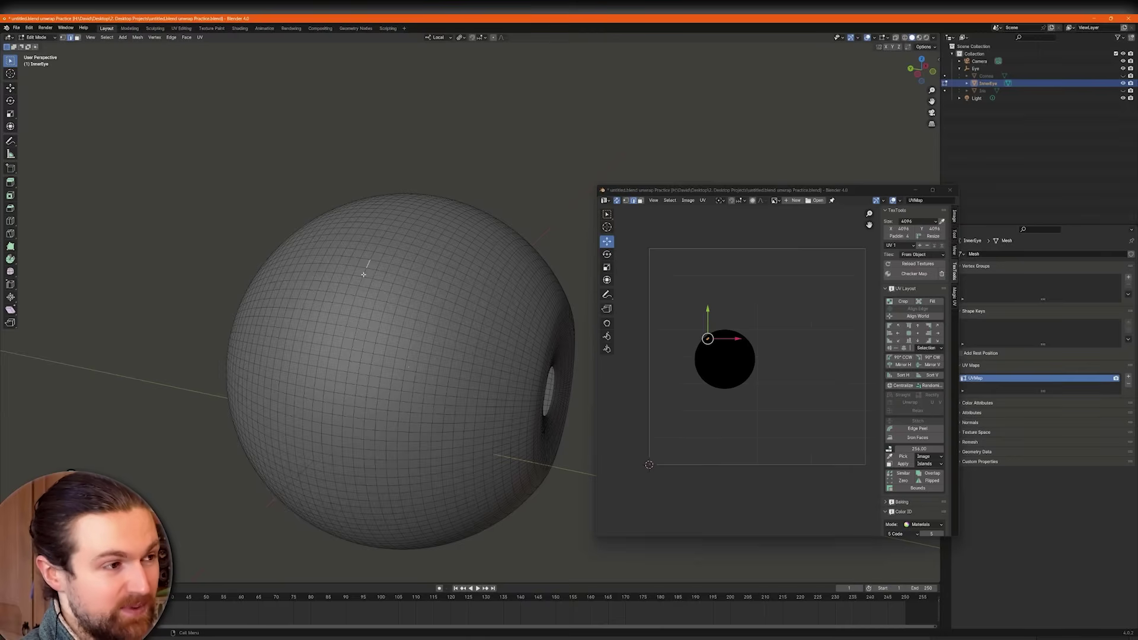
- Mark the sphere's vertical edge loop as a UV seam
left_click(364, 274, "alt")
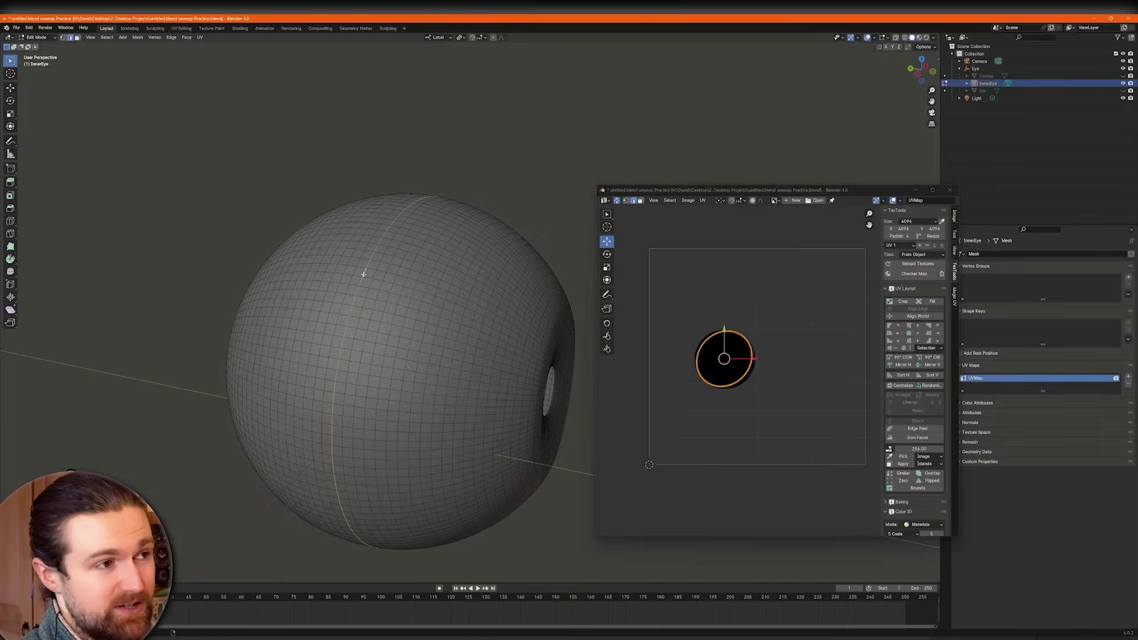
middle_click_drag(363, 274, 413, 299)
key("u")
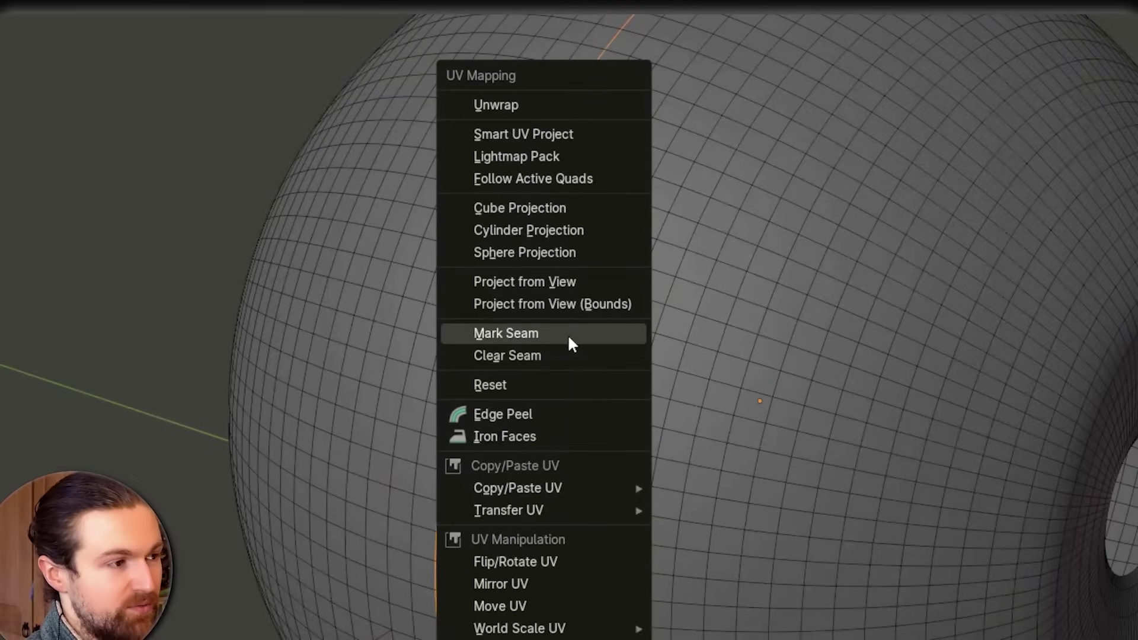
left_click(347, 327)
middle_click_drag(909, 469, 1000, 528)
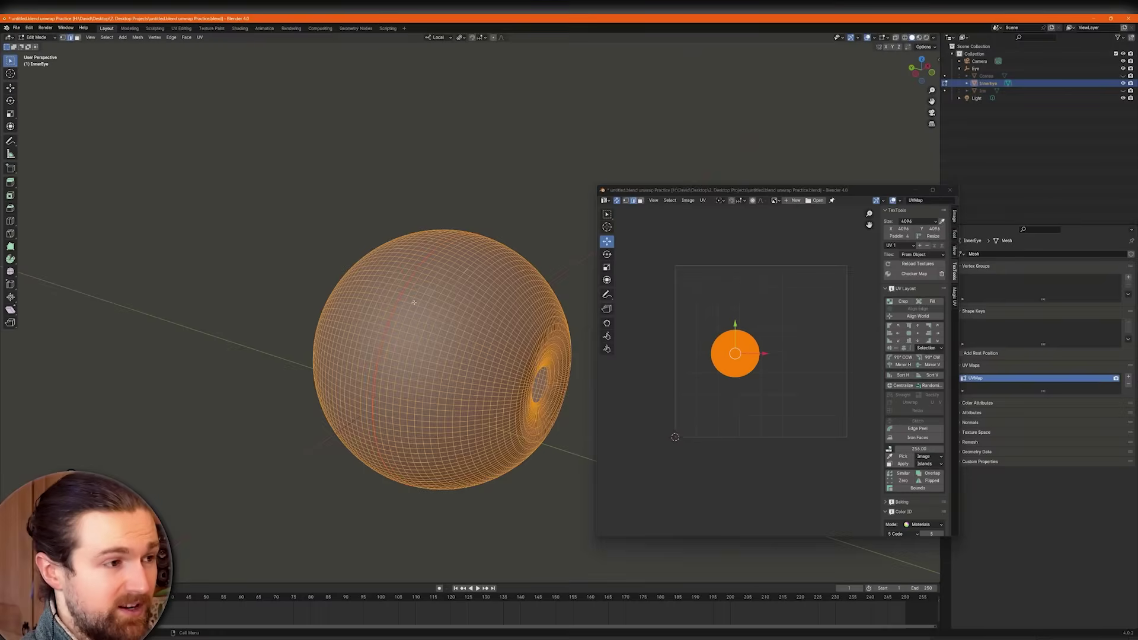
scroll(473, 348, "up", 2)
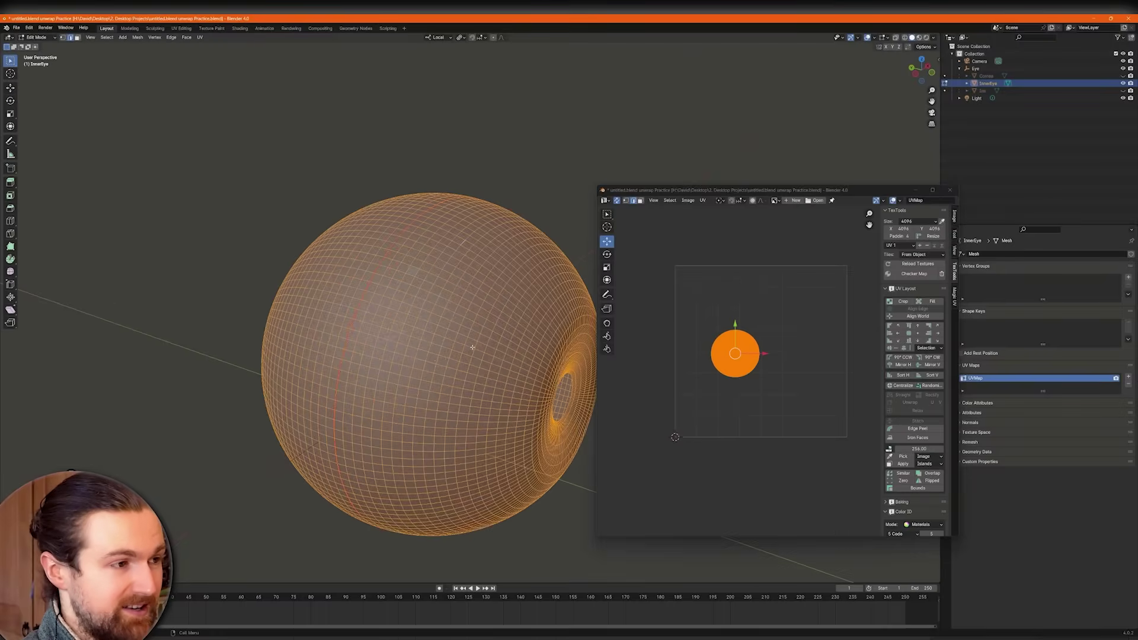
- Unwrap InnerEye in the UV editor into two circular islands along the seam
left_click(690, 328)
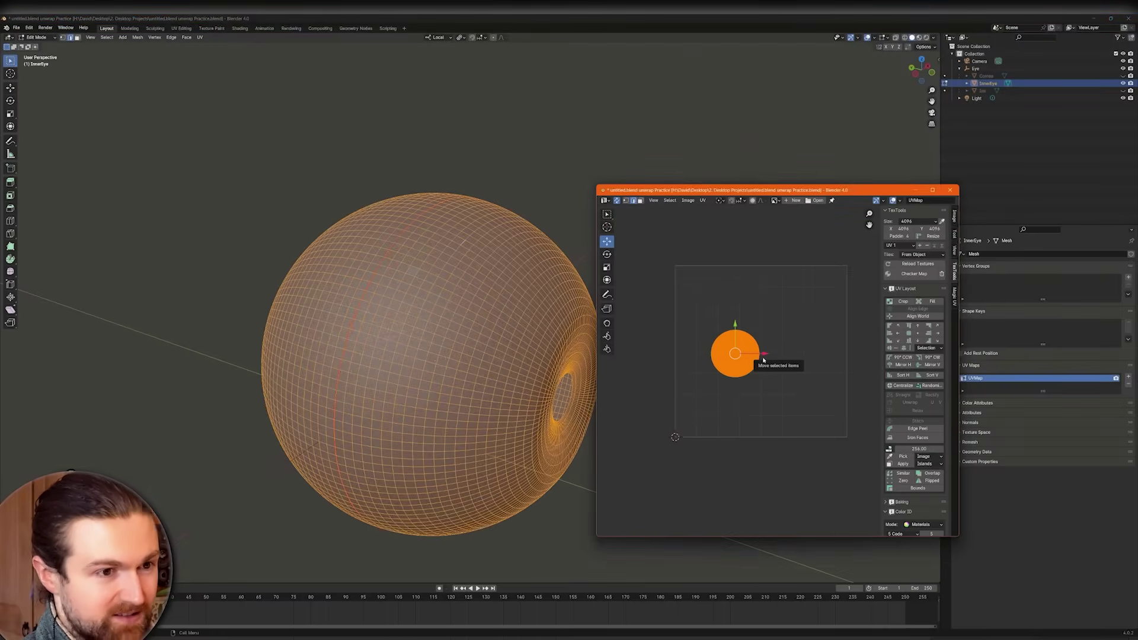
key("u")
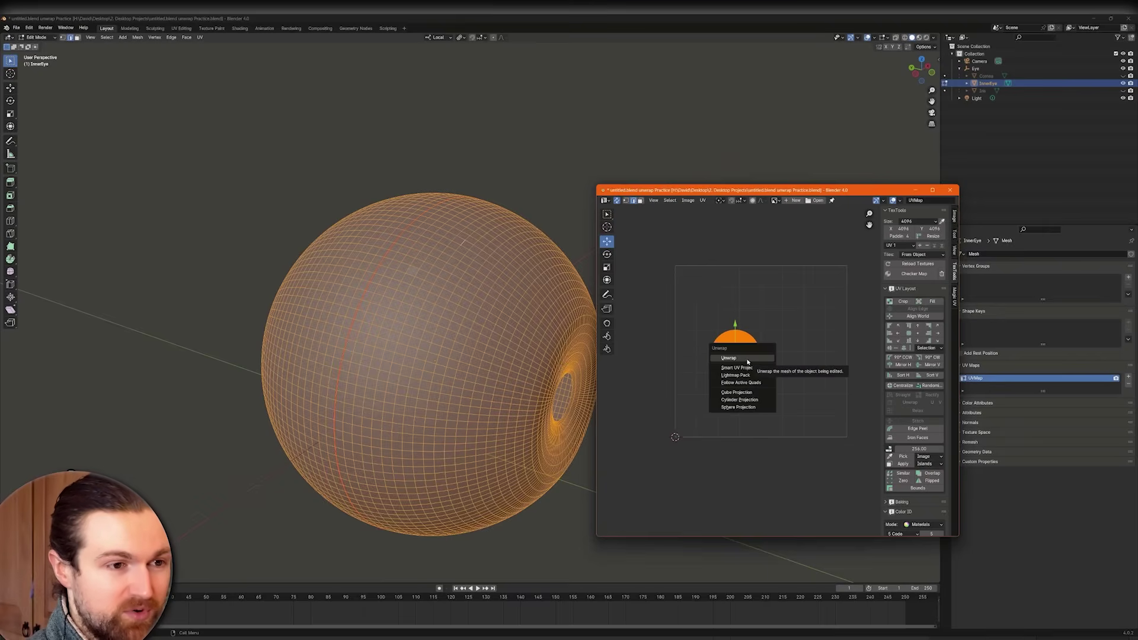
left_click(746, 358)
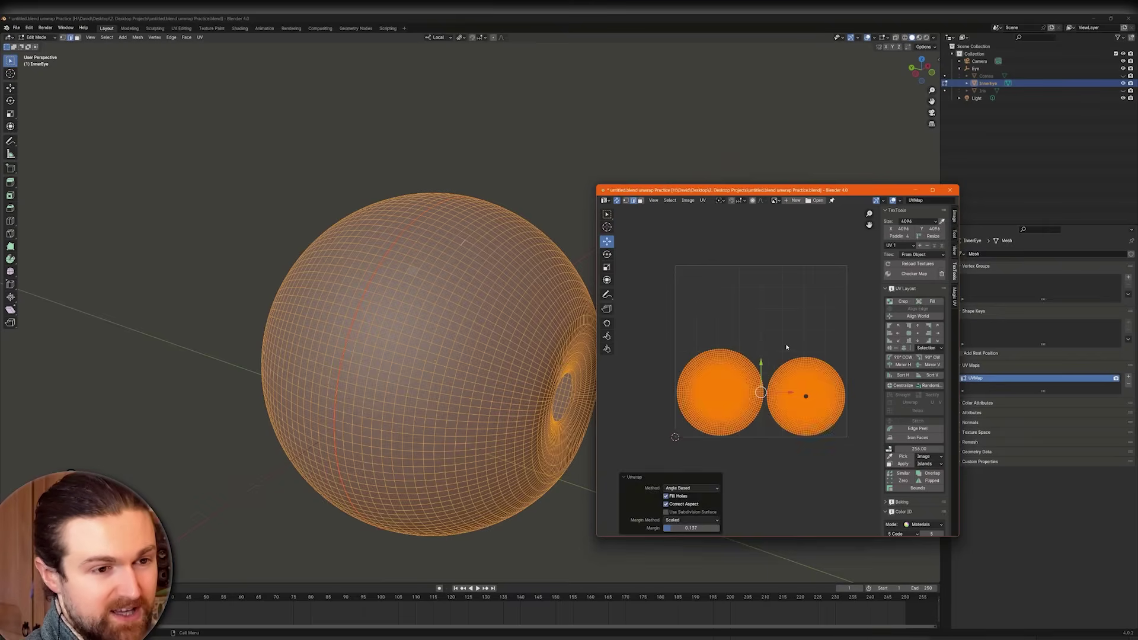
key("alt+a")
middle_click_drag(795, 354, 791, 310)
scroll(797, 344, "up", 2)
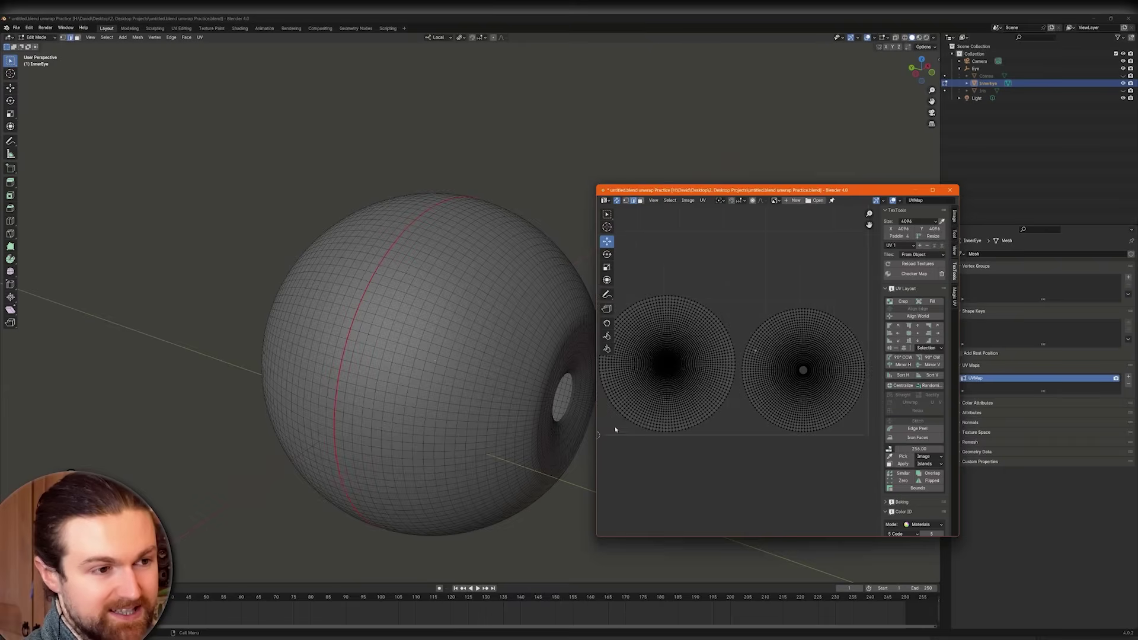
- Widen the floating UV editor and zoom and pan to frame both islands in the 0–1 tile
left_click_drag(597, 428, 574, 430)
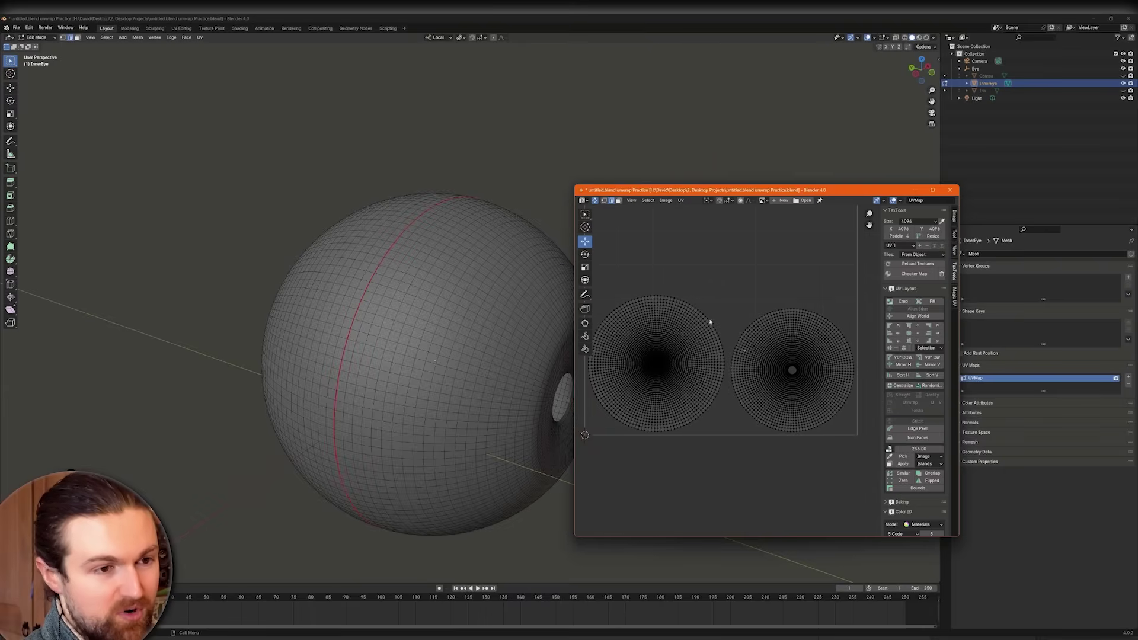
scroll(711, 316, "down", 2)
middle_click_drag(751, 390, 780, 428)
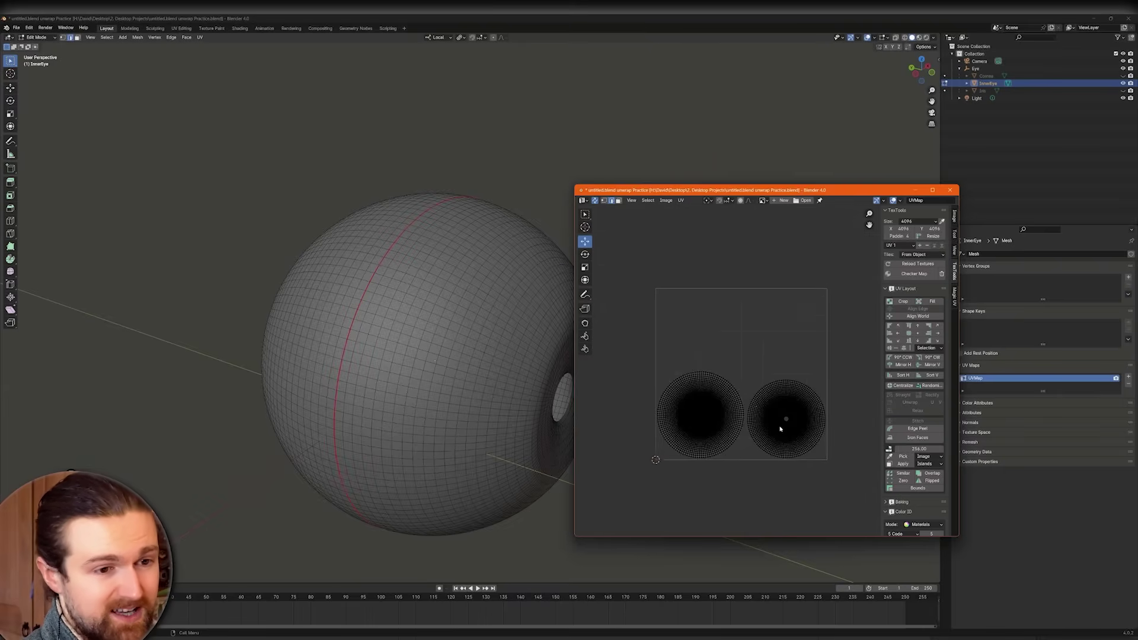
scroll(777, 428, "up", 2)
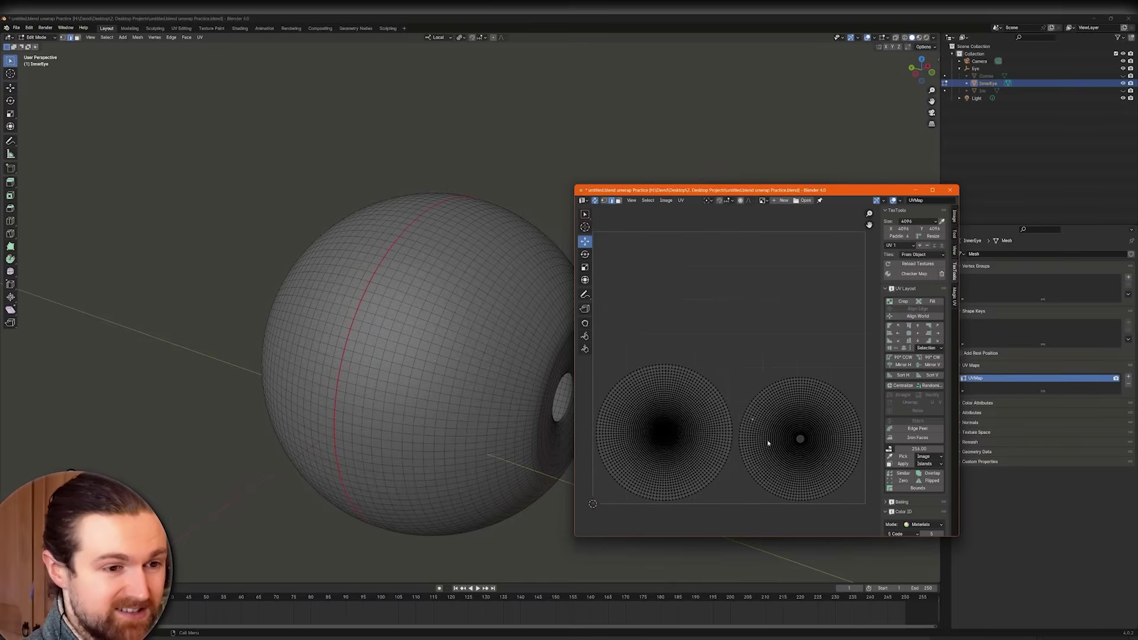
scroll(768, 440, "down", 2)
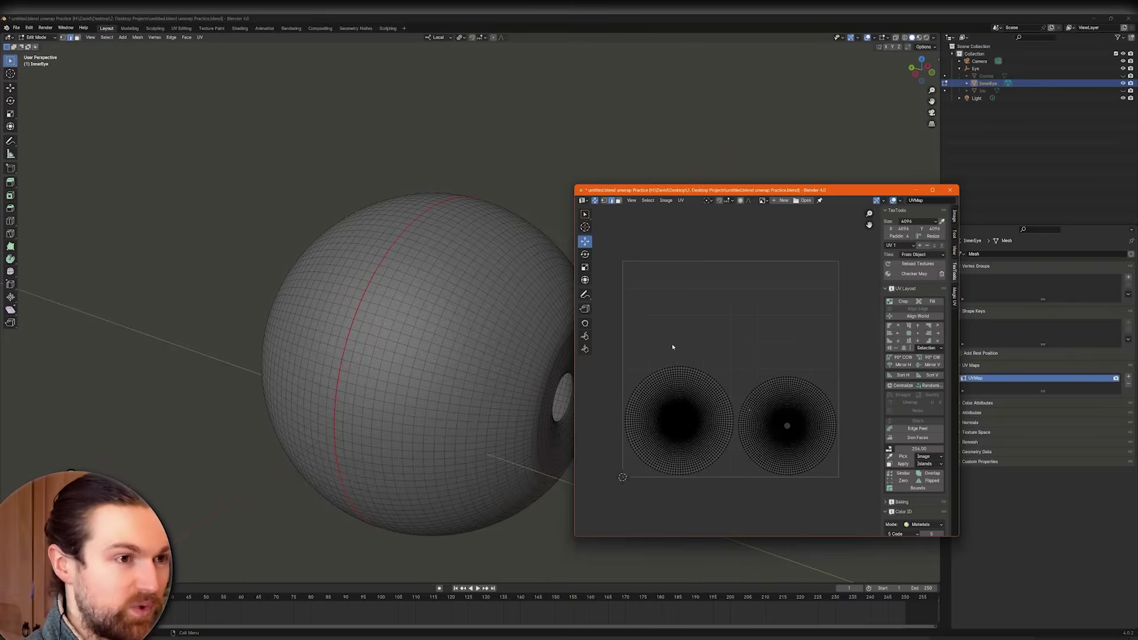
mouse_move(611, 258)
left_mouse_down()
mouse_move(617, 464)
mouse_move(843, 482)
mouse_move(841, 265)
mouse_move(614, 261)
left_mouse_up()
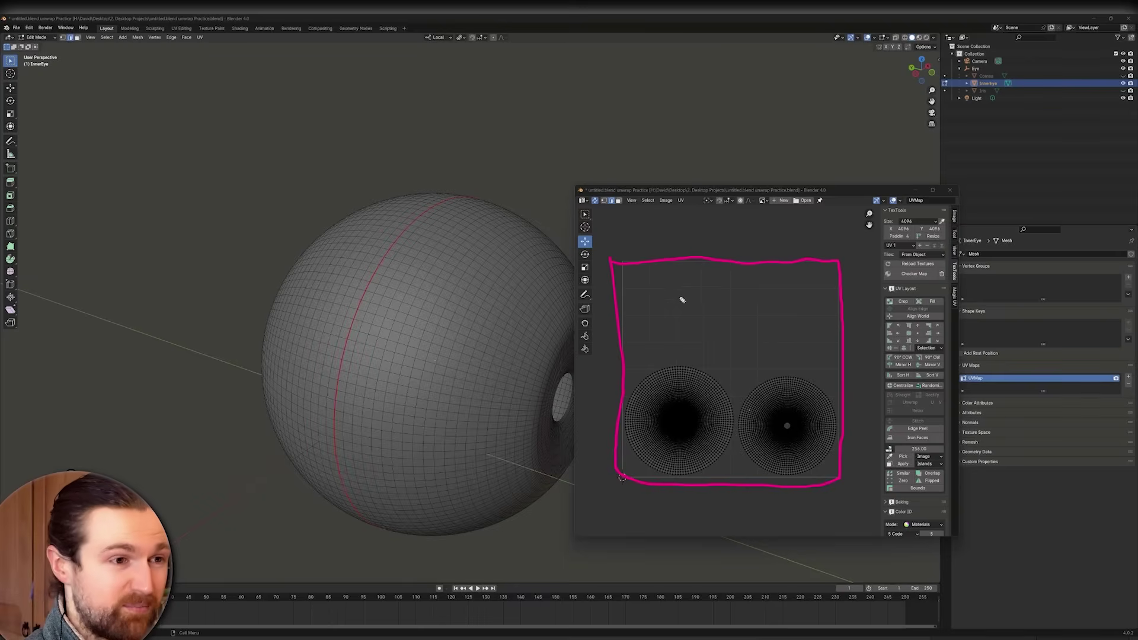
mouse_move(658, 219)
left_mouse_down()
mouse_move(654, 249)
mouse_move(680, 217)
left_mouse_up()
mouse_move(654, 237)
left_mouse_down()
mouse_move(675, 232)
mouse_move(683, 214)
mouse_move(686, 239)
mouse_move(703, 224)
mouse_move(720, 243)
mouse_move(703, 245)
left_mouse_up()
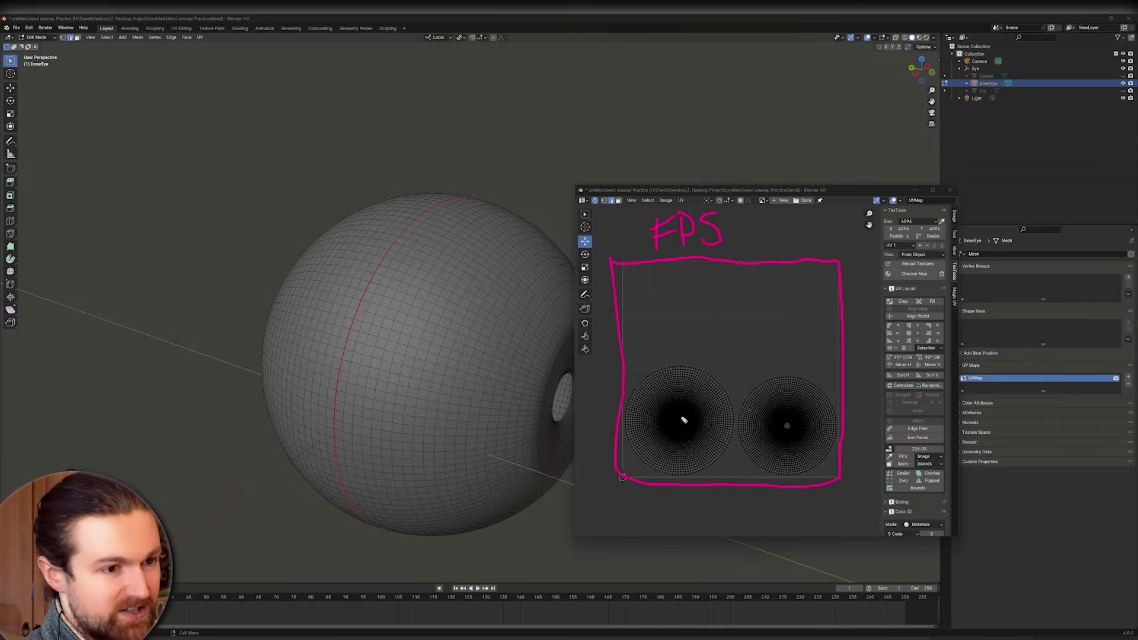
mouse_move(677, 417)
left_mouse_down()
mouse_move(690, 437)
mouse_move(695, 413)
mouse_move(665, 411)
mouse_move(665, 424)
left_mouse_up()
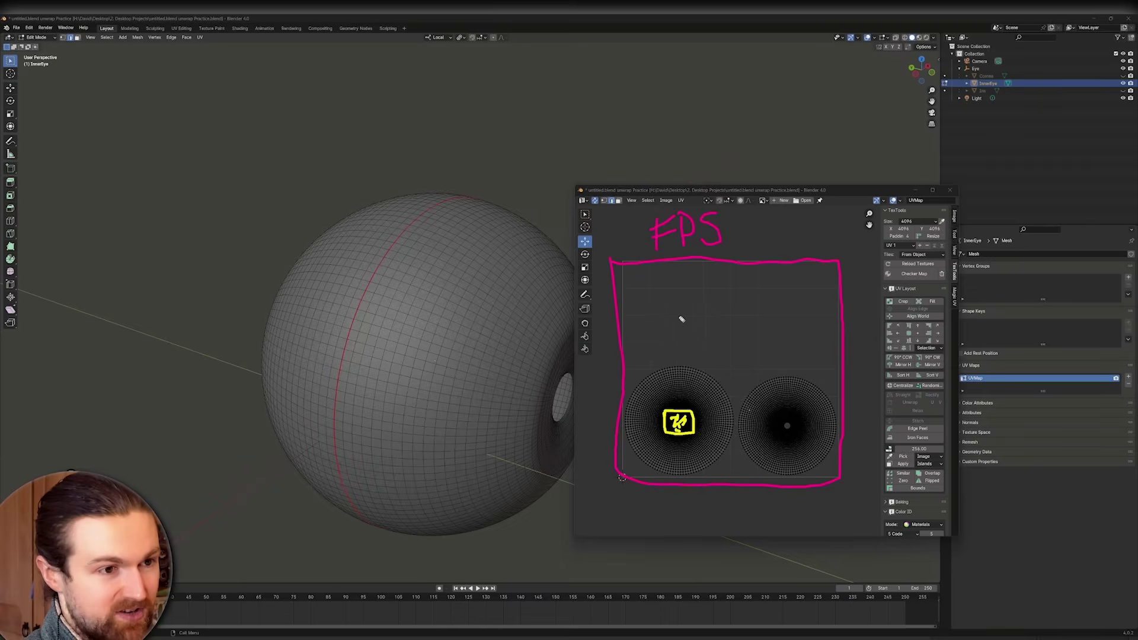
mouse_move(676, 312)
left_mouse_down()
mouse_move(686, 443)
mouse_move(782, 452)
mouse_move(803, 445)
mouse_move(799, 294)
mouse_move(691, 297)
mouse_move(681, 450)
mouse_move(773, 449)
left_mouse_up()
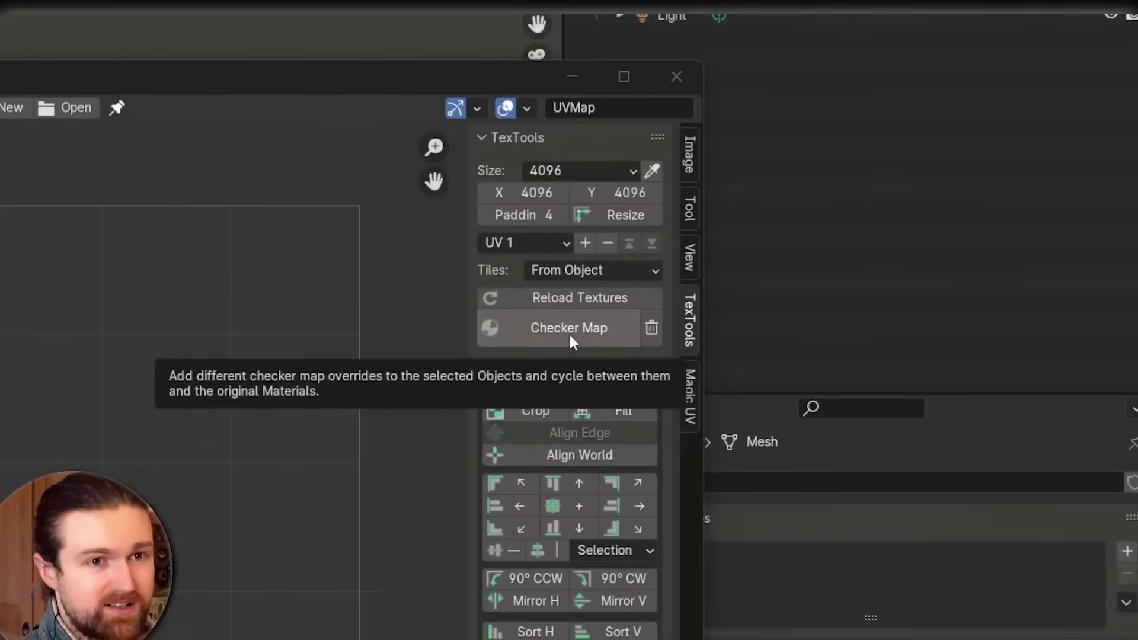
- Apply the TexTools checker map, show it in Material Preview, and browse the UV editor's images
left_click(943, 205)
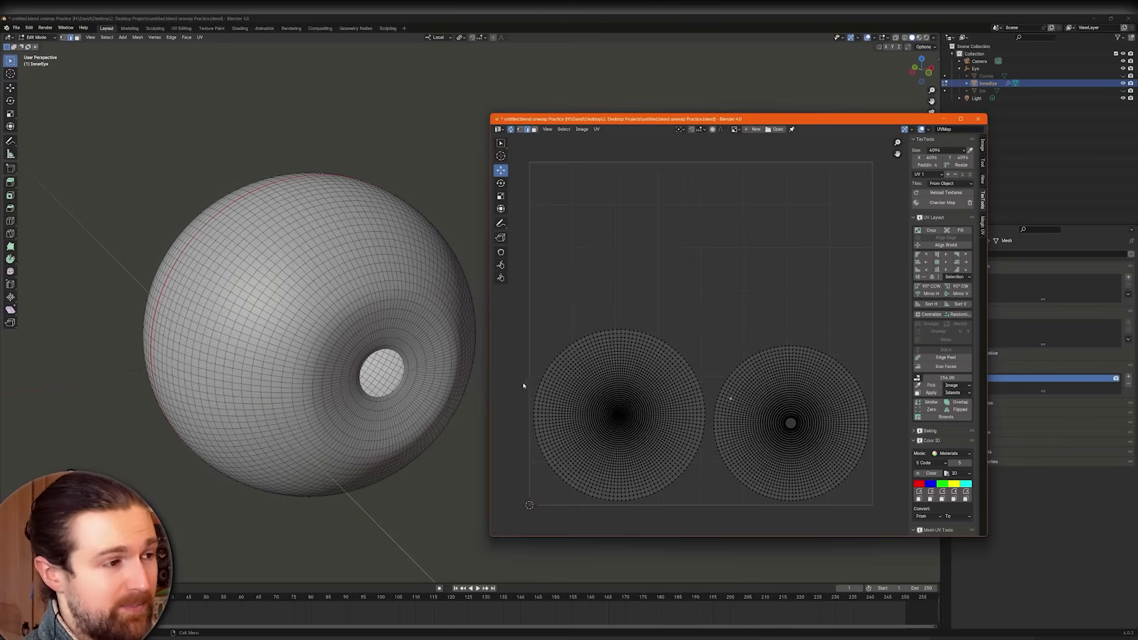
left_click(923, 39)
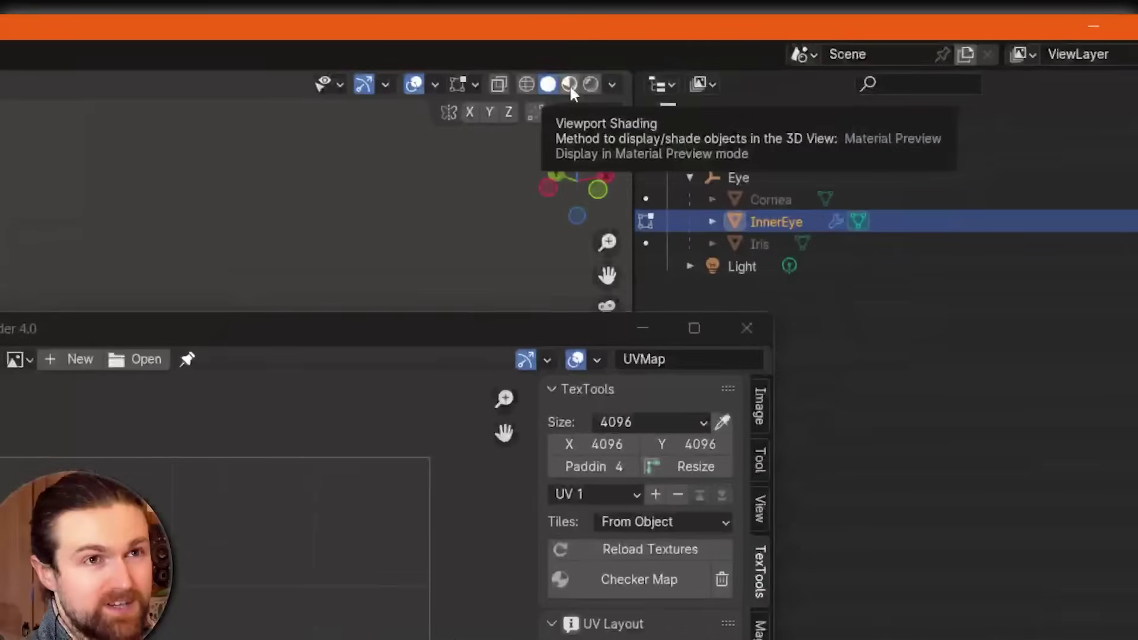
left_click(567, 84)
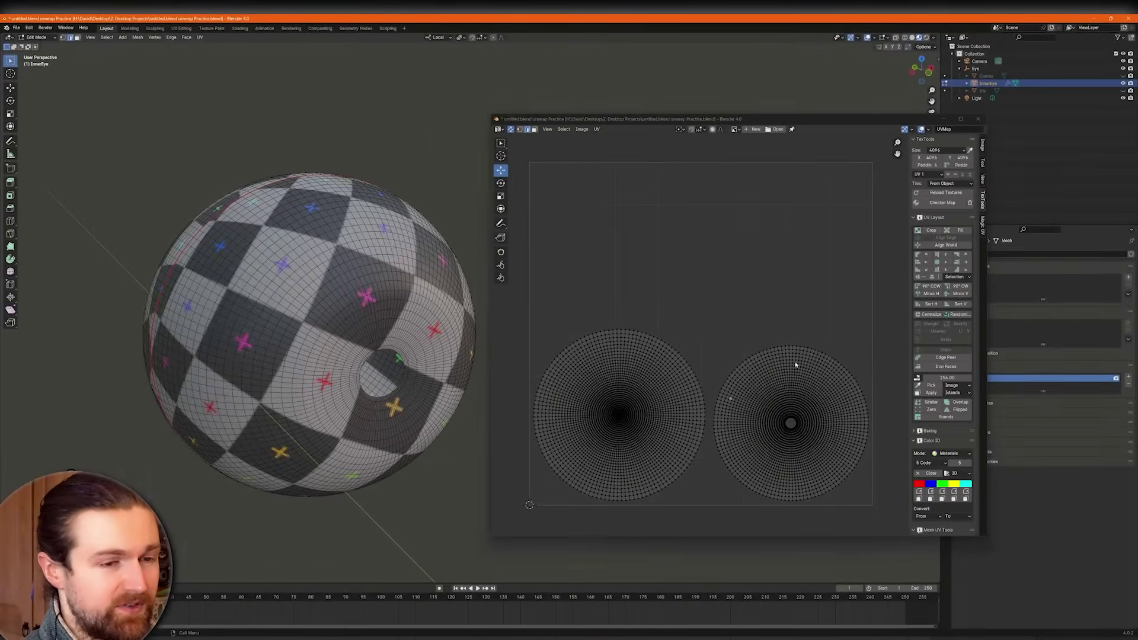
left_click(766, 335)
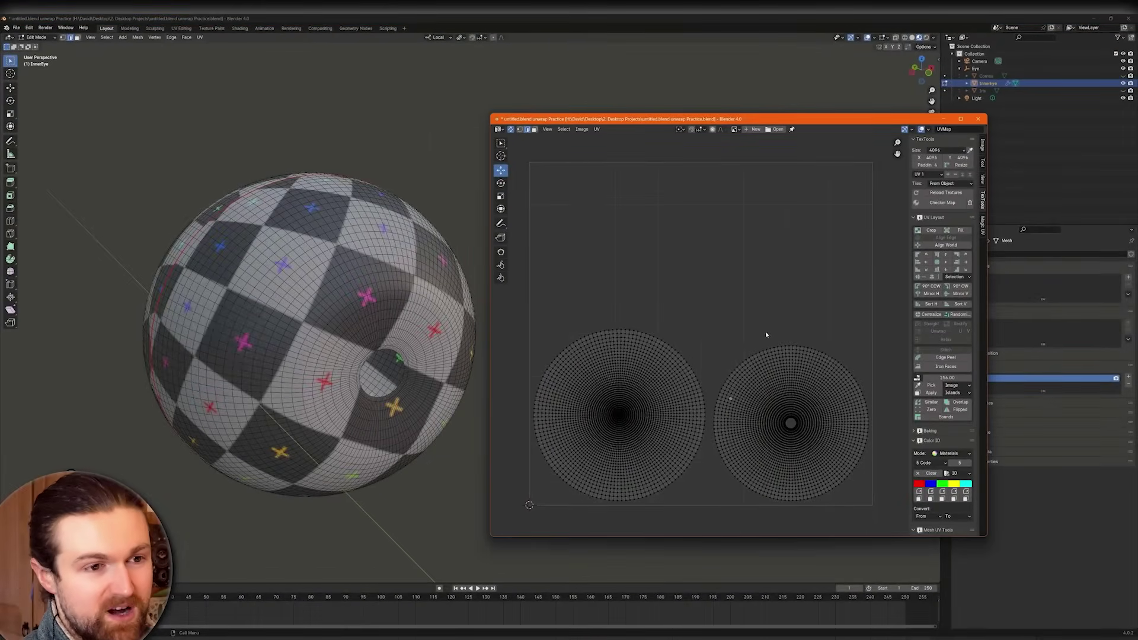
left_click(735, 129)
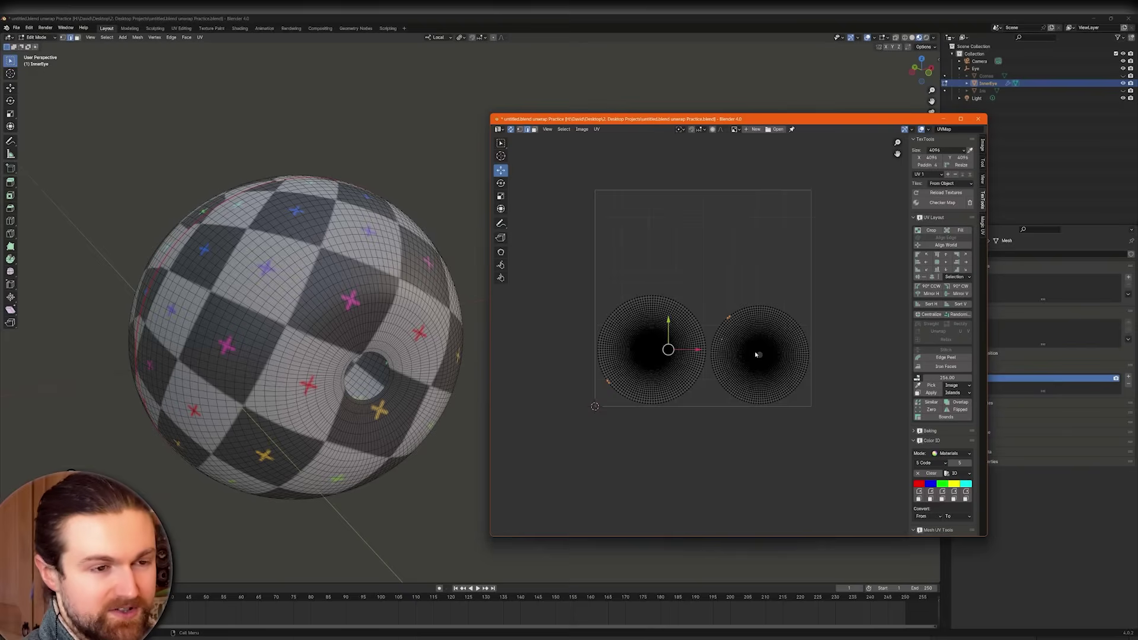
- Deselect all UVs and select the whole right UV disc
scroll(758, 356, "up", 4)
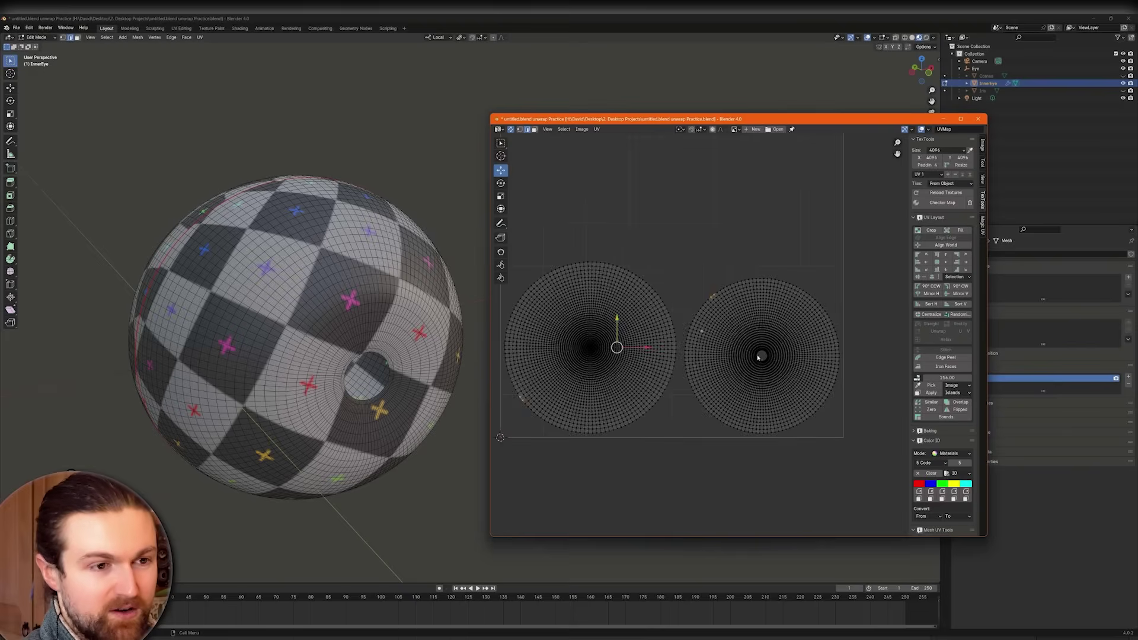
scroll(762, 358, "down", 2)
scroll(779, 394, "up", 1)
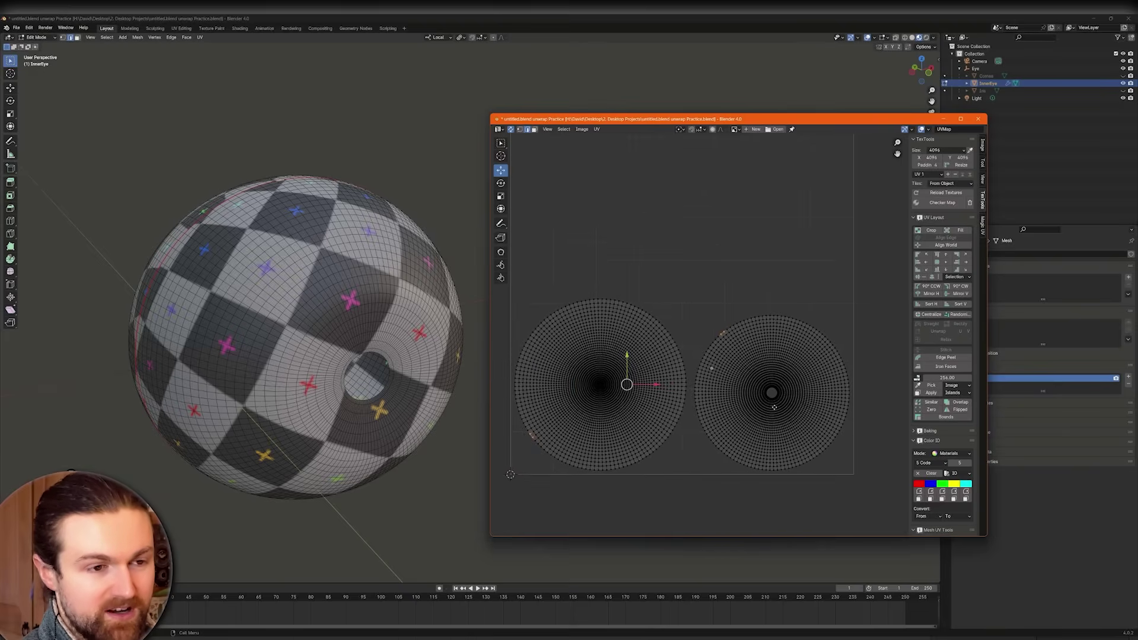
scroll(785, 399, "down", 1)
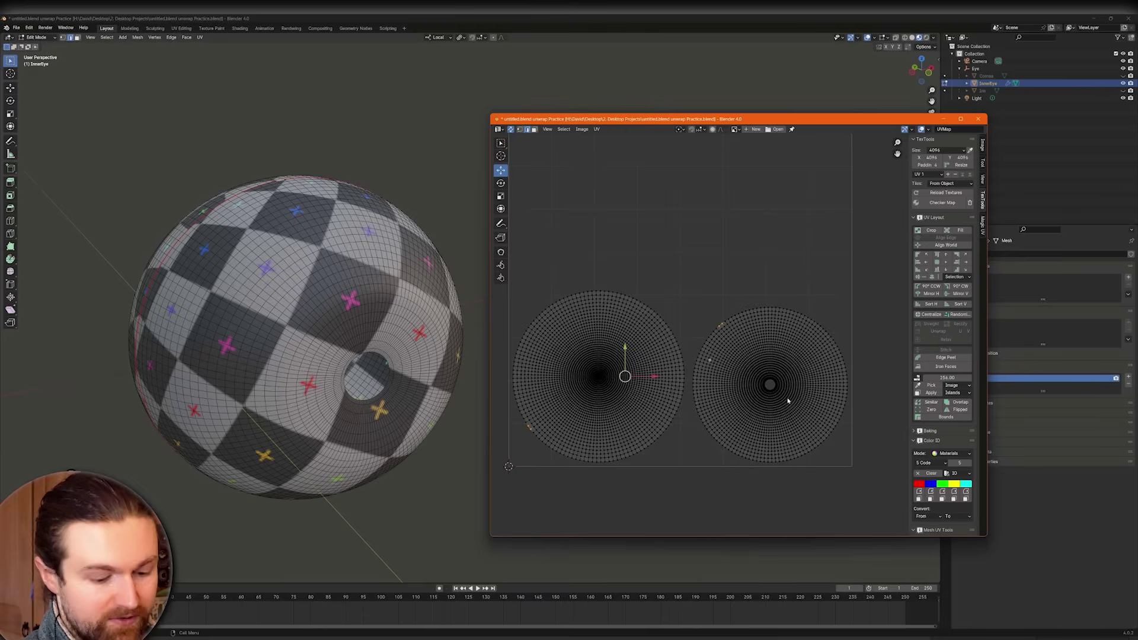
key("alt+a")
key("l")
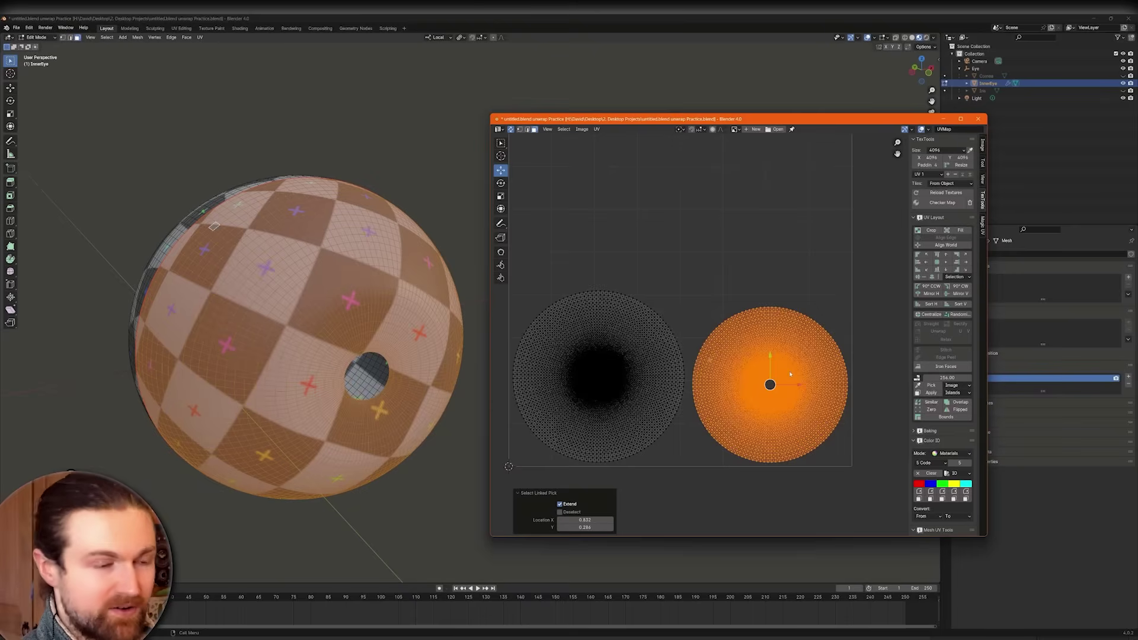
- Select the left UV disc instead and move it down-left outside the 0–1 tile
scroll(668, 309, "down", 1)
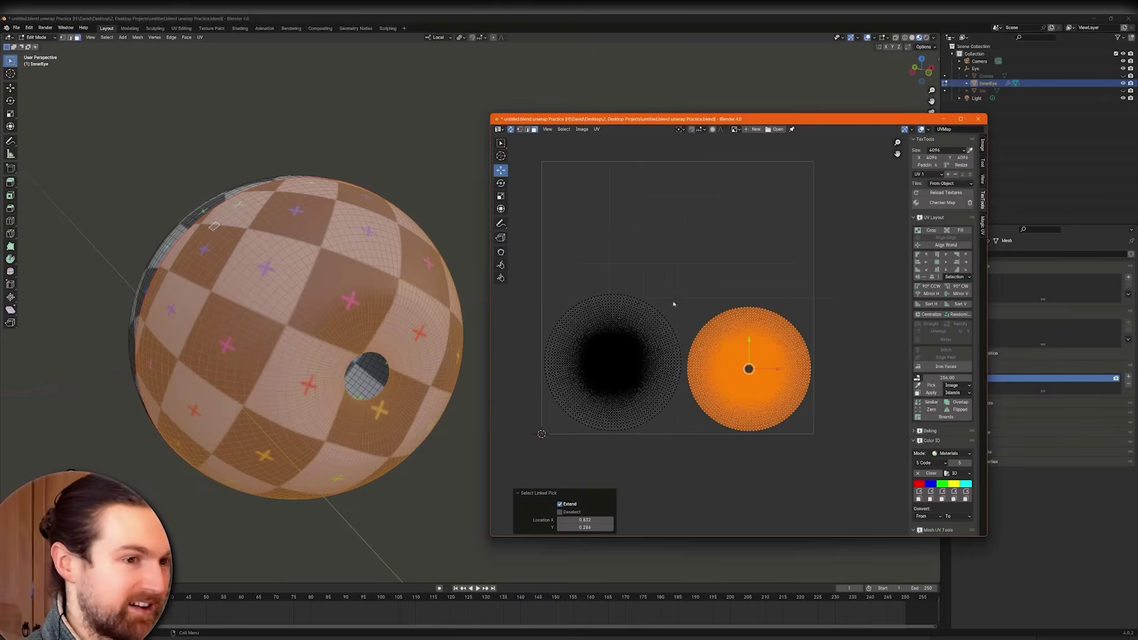
scroll(721, 389, "down", 1)
left_click(647, 374)
key("l")
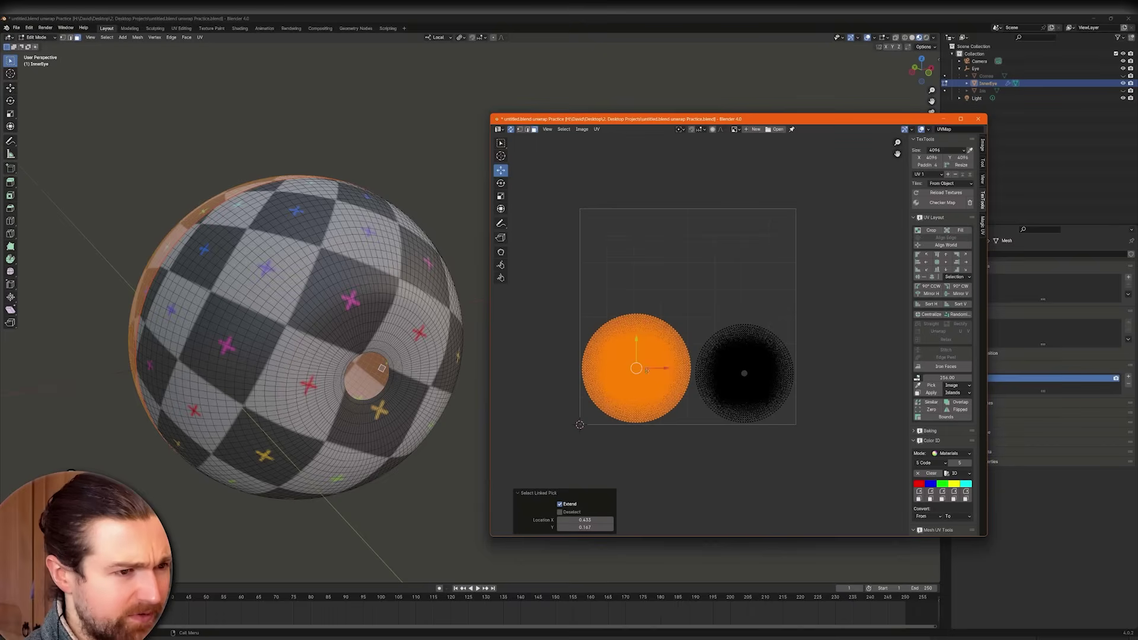
left_click_drag(631, 370, 512, 417)
middle_click_drag(618, 404, 674, 382)
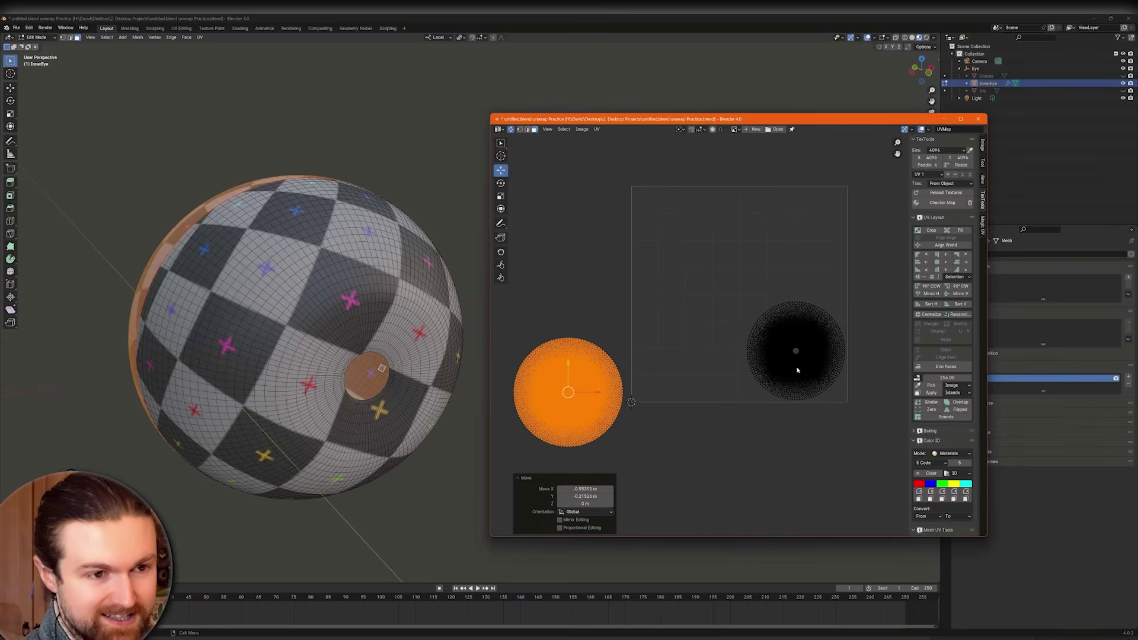
- Select the whole right UV disc still inside the tile and open the UV menu
left_click(796, 364)
key("l")
middle_click_drag(797, 364, 758, 378)
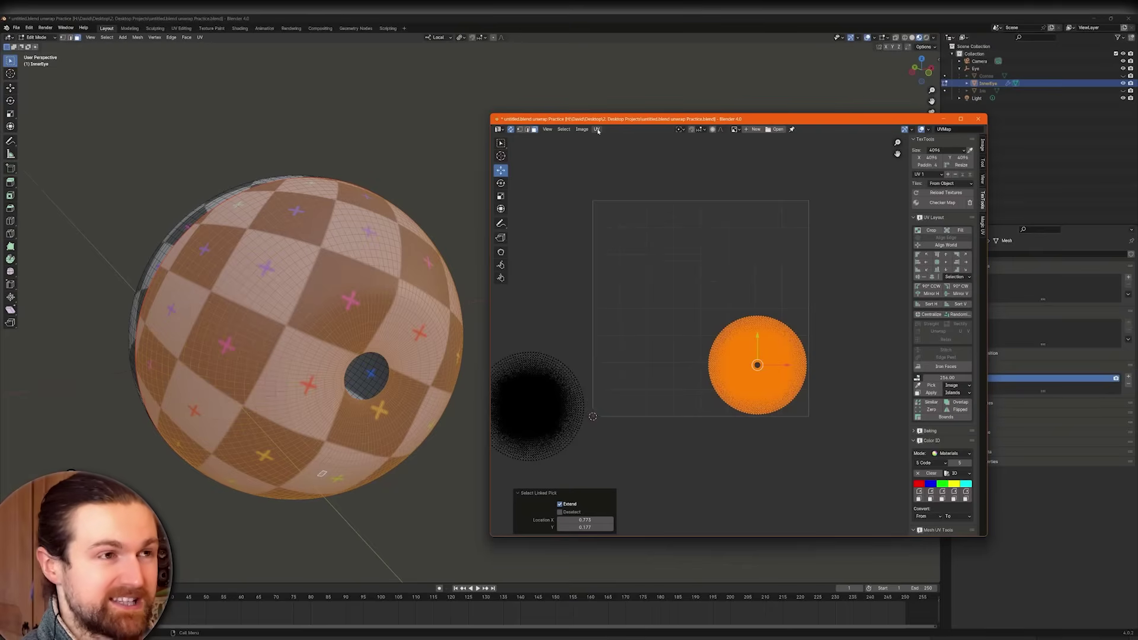
left_click(598, 130)
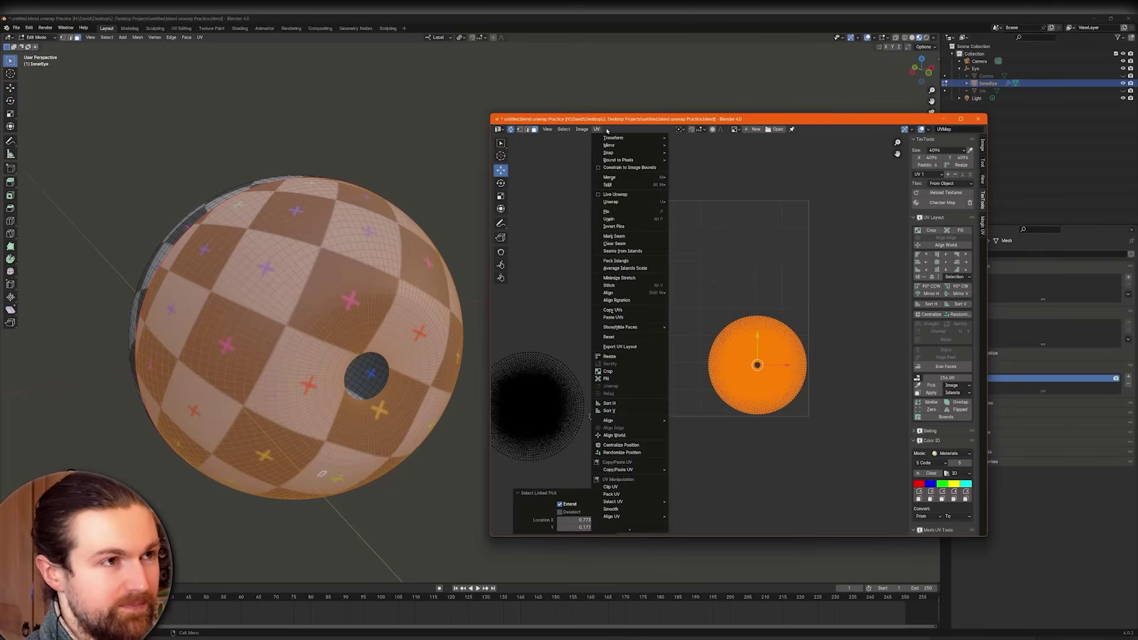
- Run UV > Pack Islands so the remaining disc fills the 0–1 tile
left_click(613, 129)
left_click(598, 130)
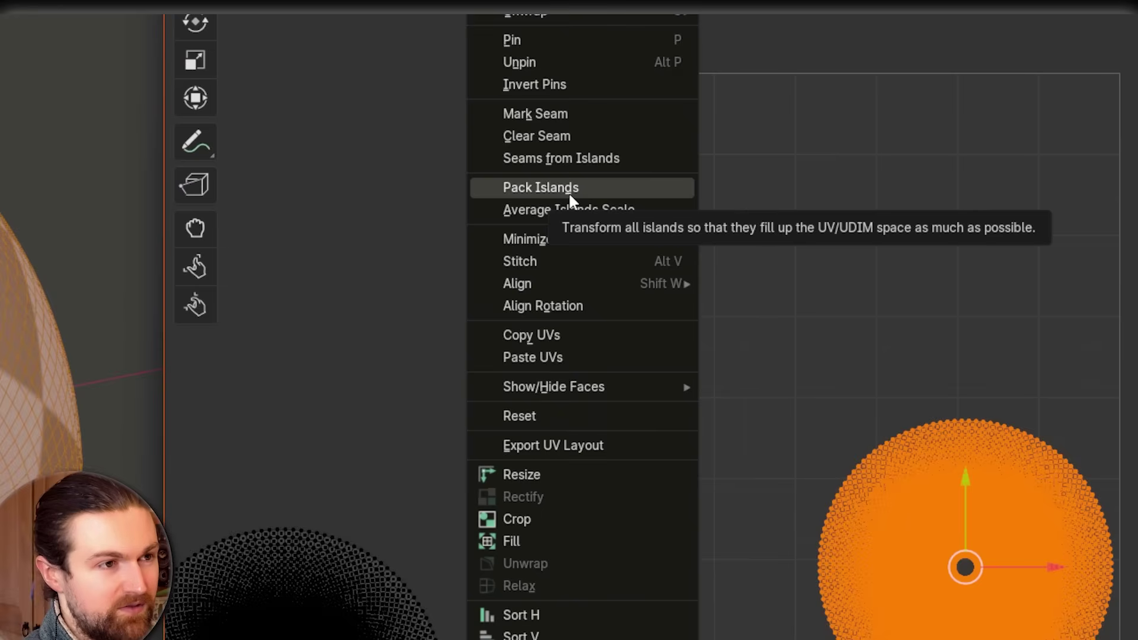
left_click(568, 192)
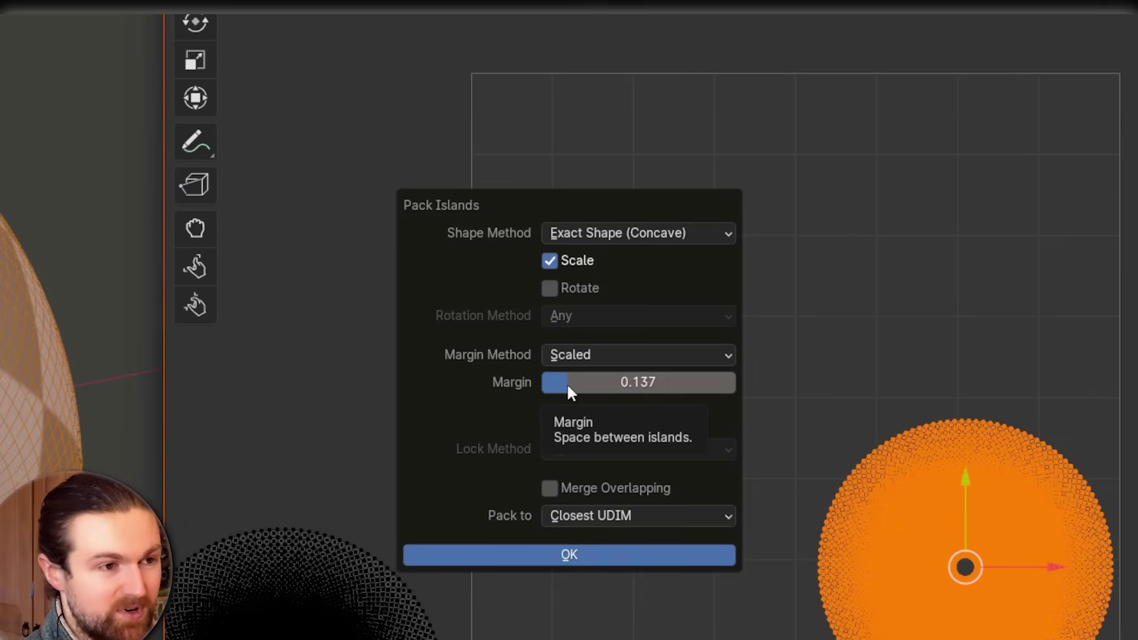
left_click(570, 557)
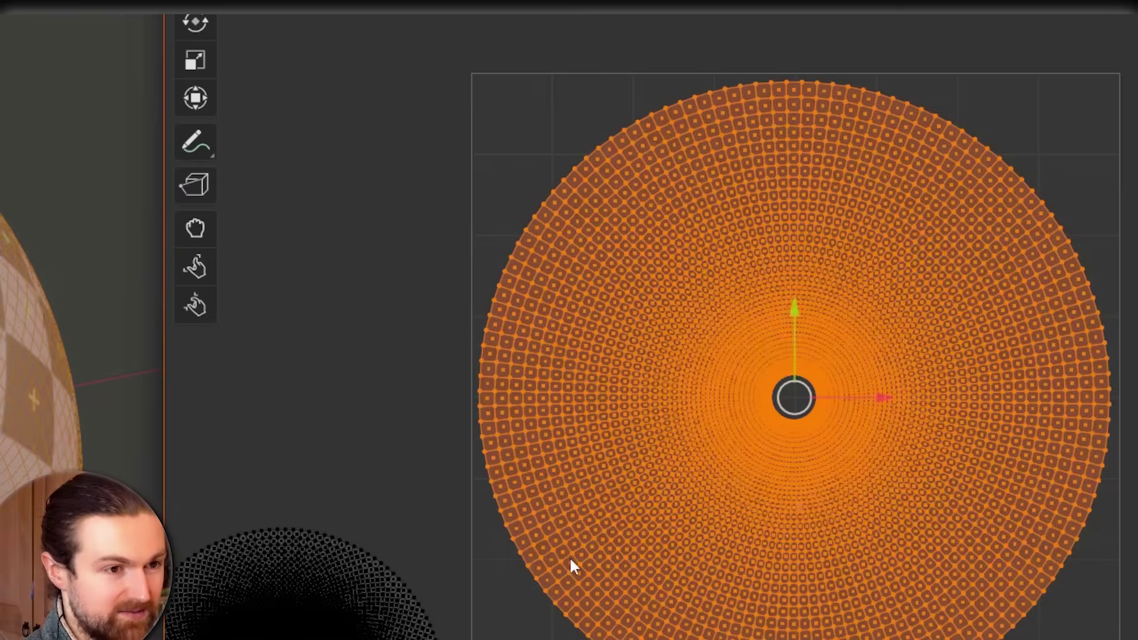
- Scale the packed disc up by 1.025 so it reaches the tile edges
scroll(473, 367, "up", 5)
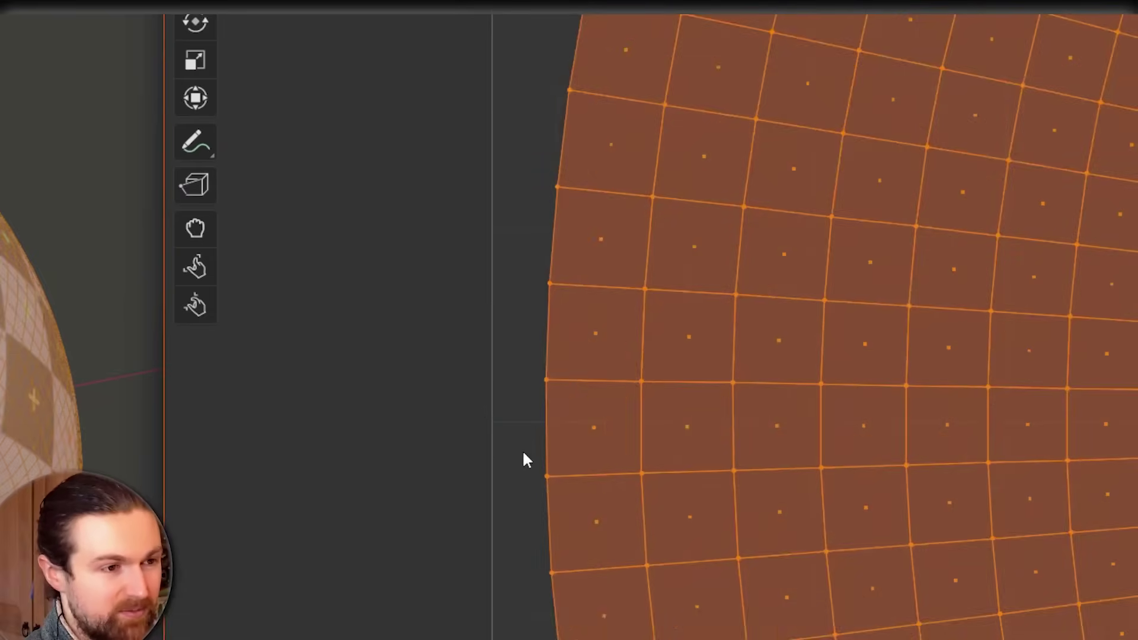
scroll(523, 457, "down", 6)
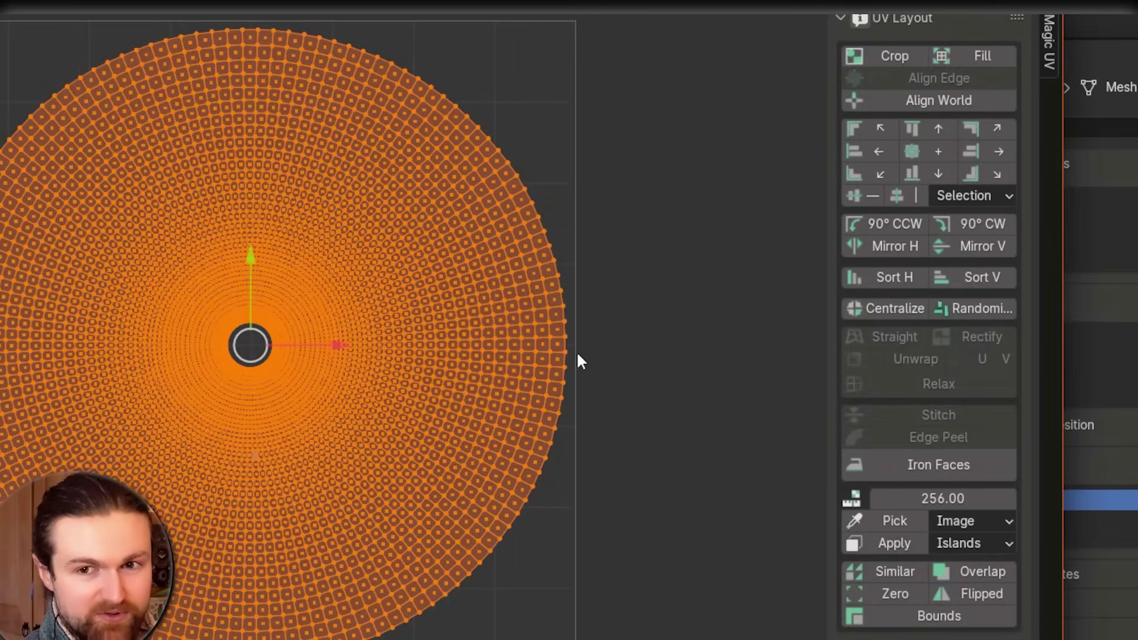
scroll(577, 350, "up", 10)
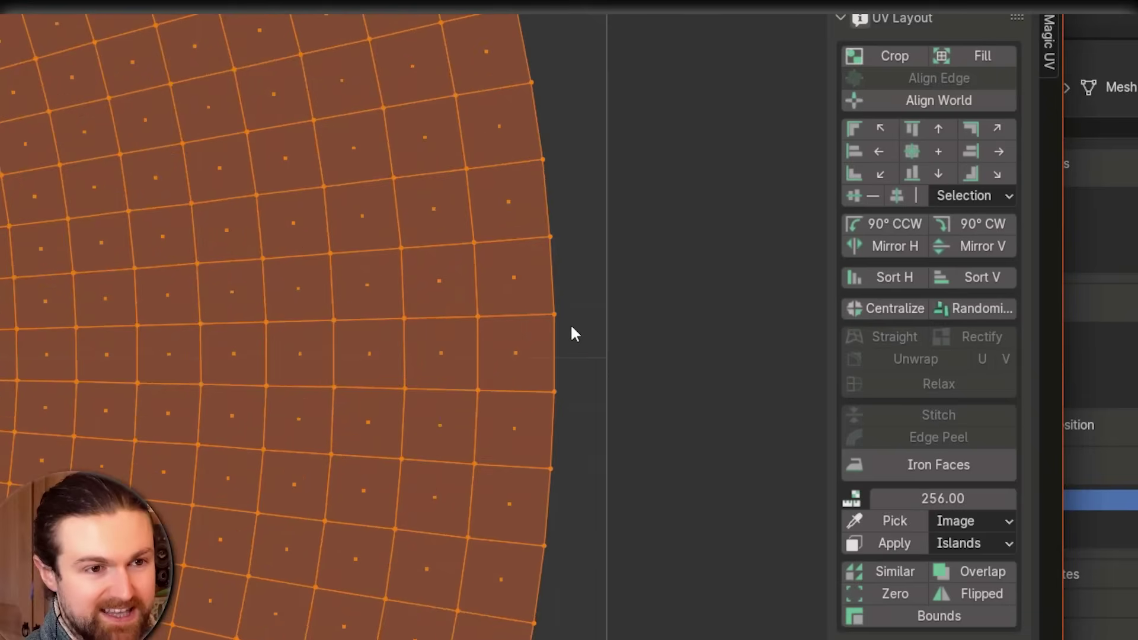
scroll(583, 332, "down", 5)
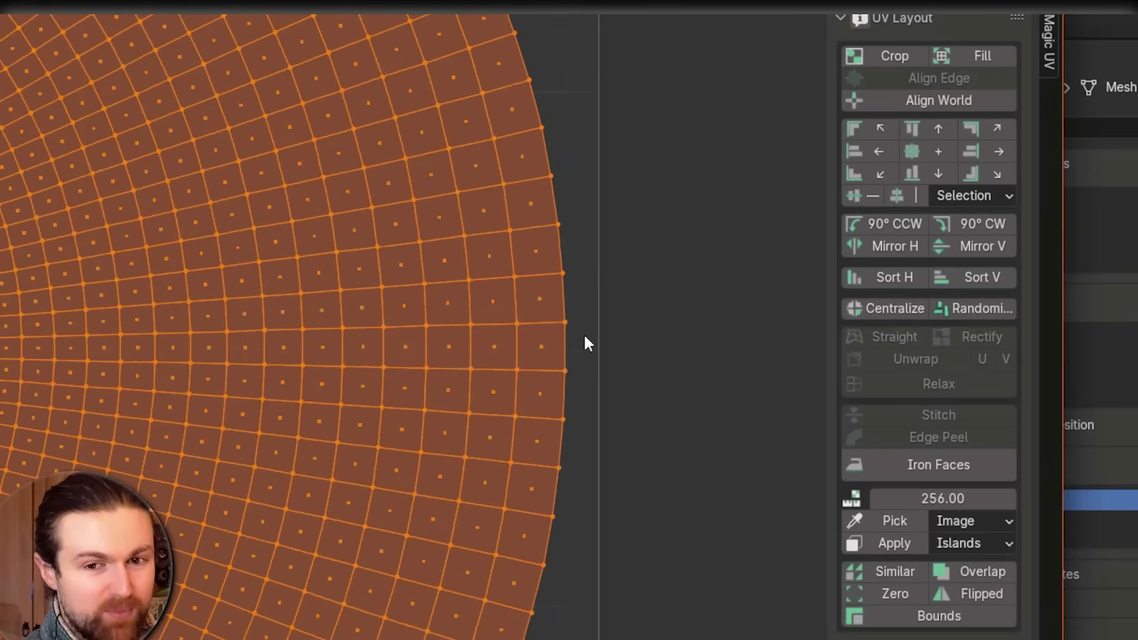
key("s")
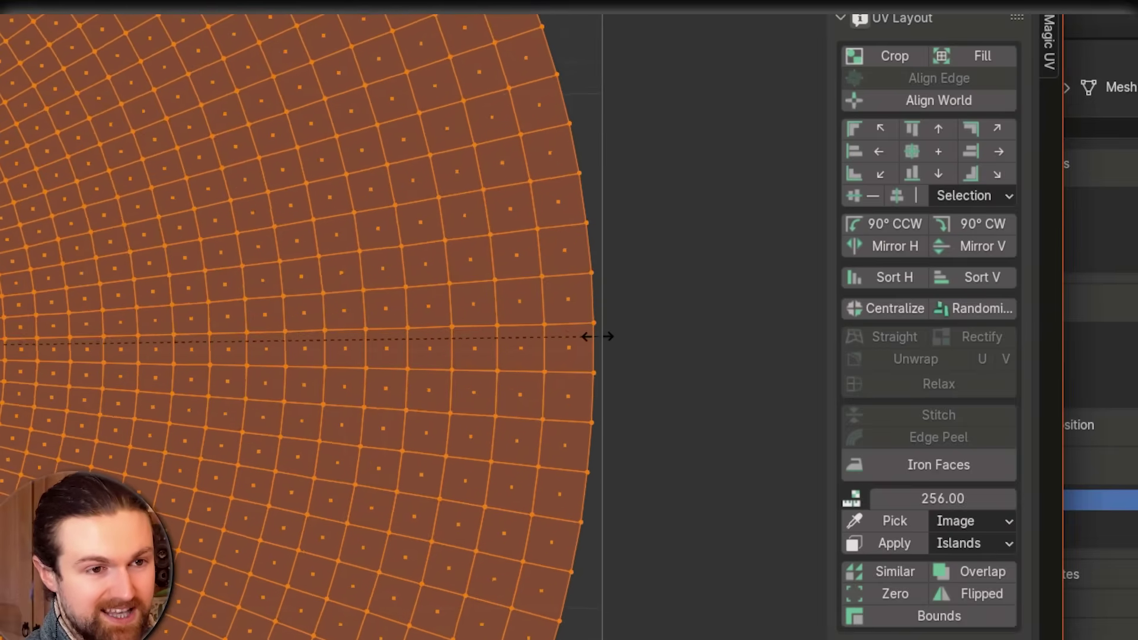
left_click(595, 283)
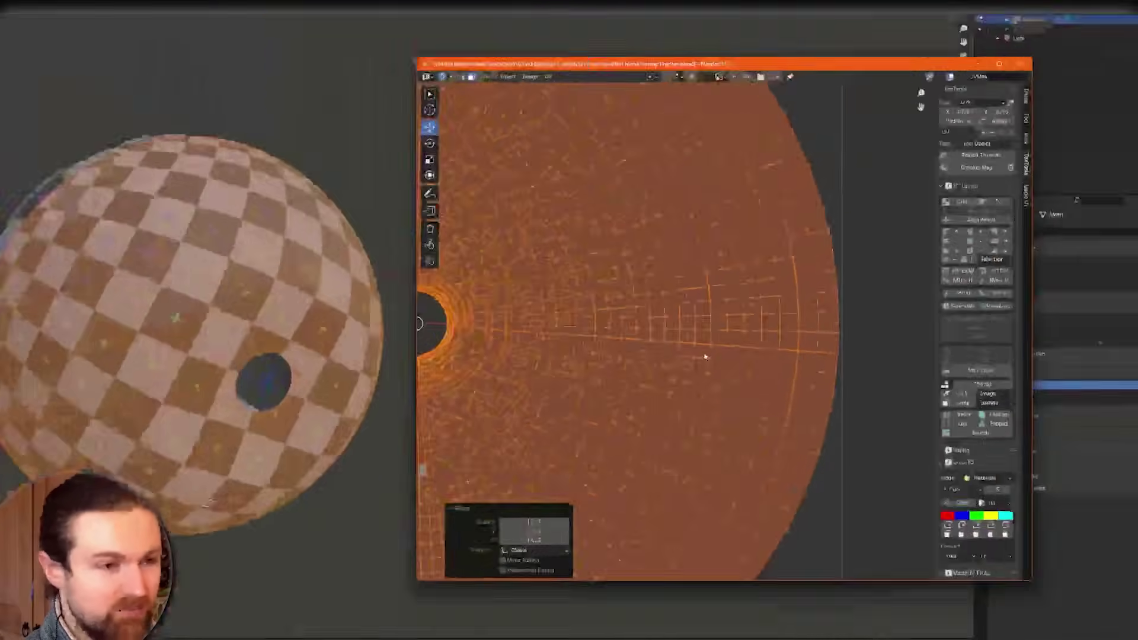
scroll(769, 455, "down", 5)
key("alt+a")
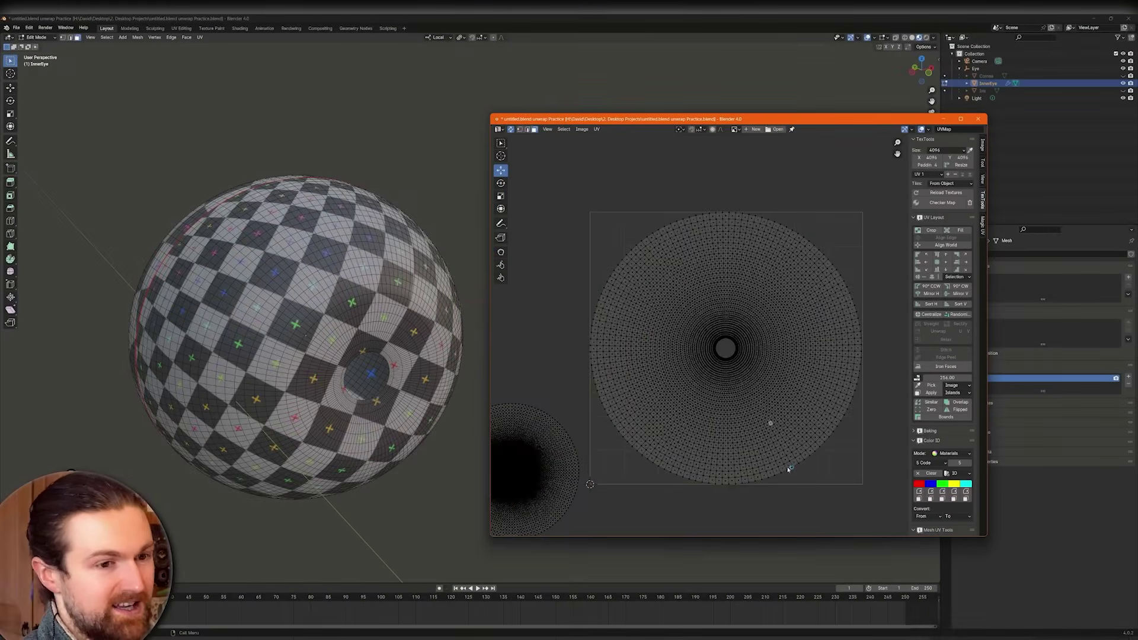
key("ctrl+2")
mouse_move(429, 156)
left_mouse_down()
mouse_move(386, 288)
mouse_move(338, 305)
mouse_move(288, 362)
mouse_move(293, 420)
mouse_move(388, 454)
mouse_move(448, 418)
mouse_move(439, 317)
mouse_move(394, 278)
left_mouse_up()
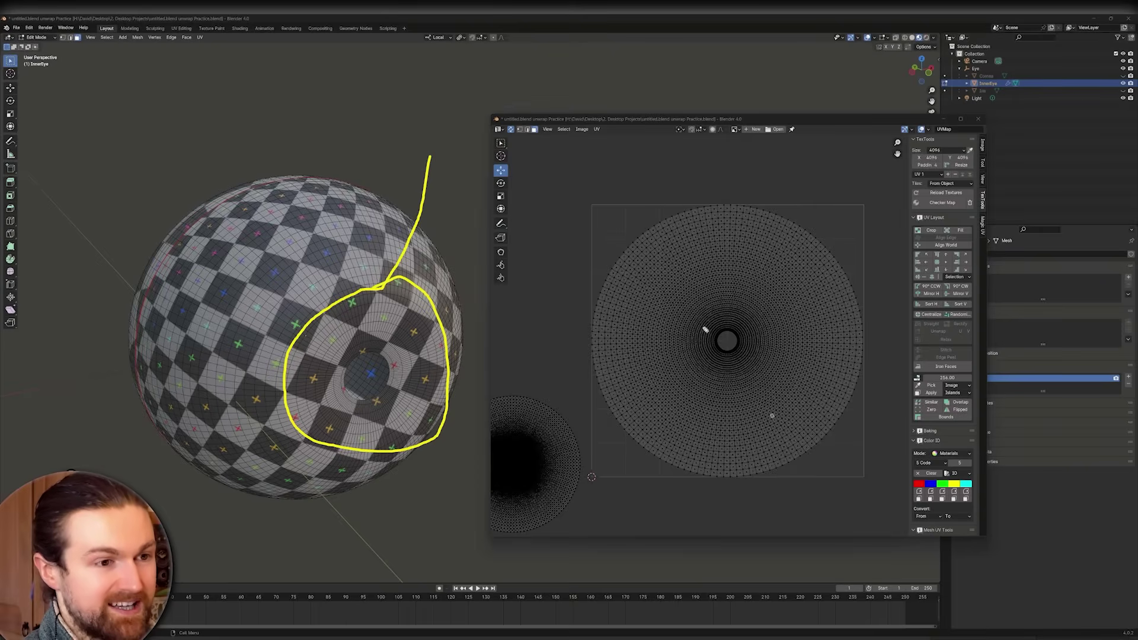
mouse_move(660, 292)
left_mouse_down()
mouse_move(617, 259)
mouse_move(602, 284)
mouse_move(654, 228)
left_mouse_up()
mouse_move(733, 321)
left_mouse_down()
mouse_move(771, 240)
mouse_move(747, 240)
mouse_move(769, 220)
mouse_move(787, 272)
left_mouse_up()
mouse_move(758, 337)
left_mouse_down()
mouse_move(848, 345)
mouse_move(809, 367)
left_mouse_up()
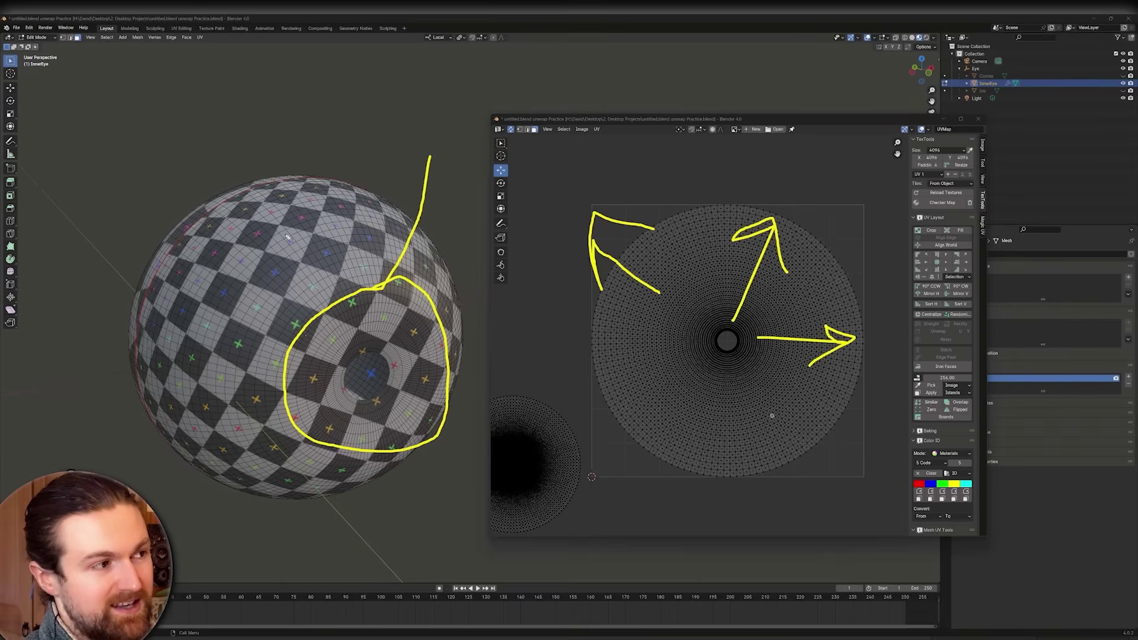
mouse_move(289, 255)
left_mouse_down()
mouse_move(294, 200)
mouse_move(277, 217)
mouse_move(290, 196)
mouse_move(316, 232)
left_mouse_up()
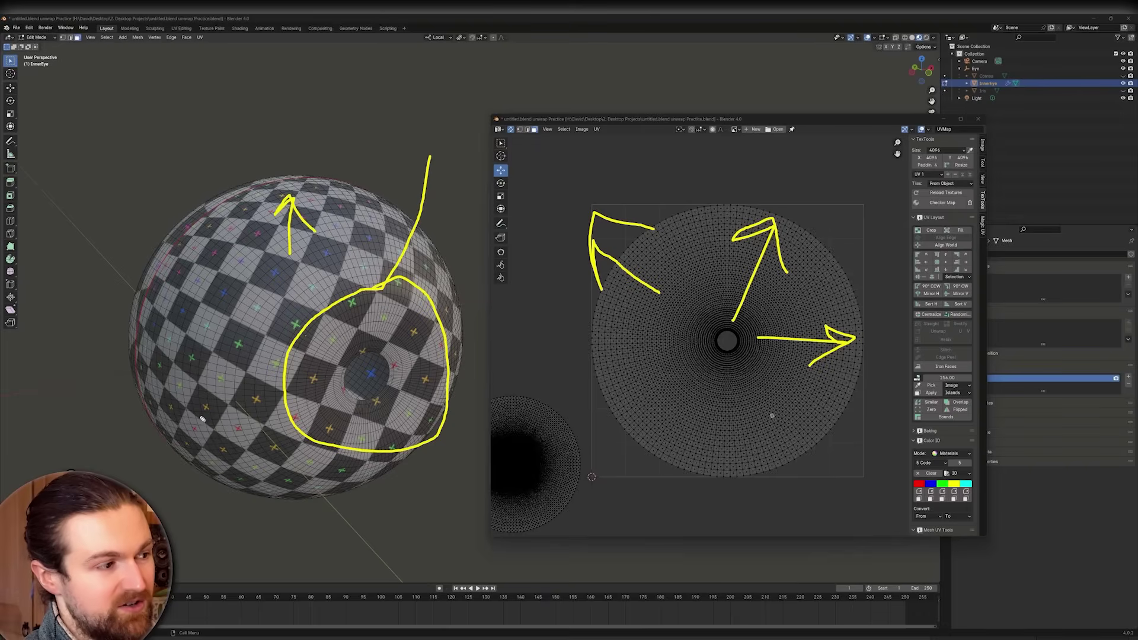
left_click_drag(200, 416, 202, 357)
left_click_drag(171, 394, 226, 410)
left_click_drag(281, 481, 276, 439)
mouse_move(259, 463)
left_mouse_down()
mouse_move(276, 438)
mouse_move(297, 459)
left_mouse_up()
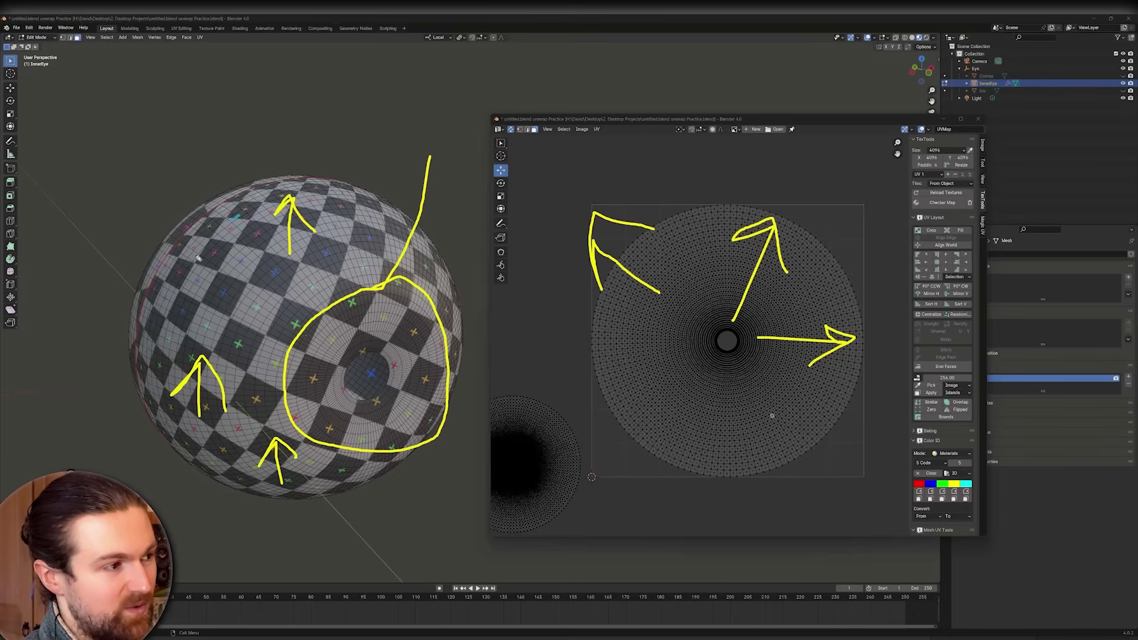
mouse_move(193, 268)
left_mouse_down()
mouse_move(149, 373)
mouse_move(213, 459)
mouse_move(265, 486)
mouse_move(341, 477)
mouse_move(296, 445)
mouse_move(324, 303)
mouse_move(391, 280)
mouse_move(415, 224)
mouse_move(365, 186)
mouse_move(276, 207)
mouse_move(202, 249)
mouse_move(147, 350)
left_mouse_up()
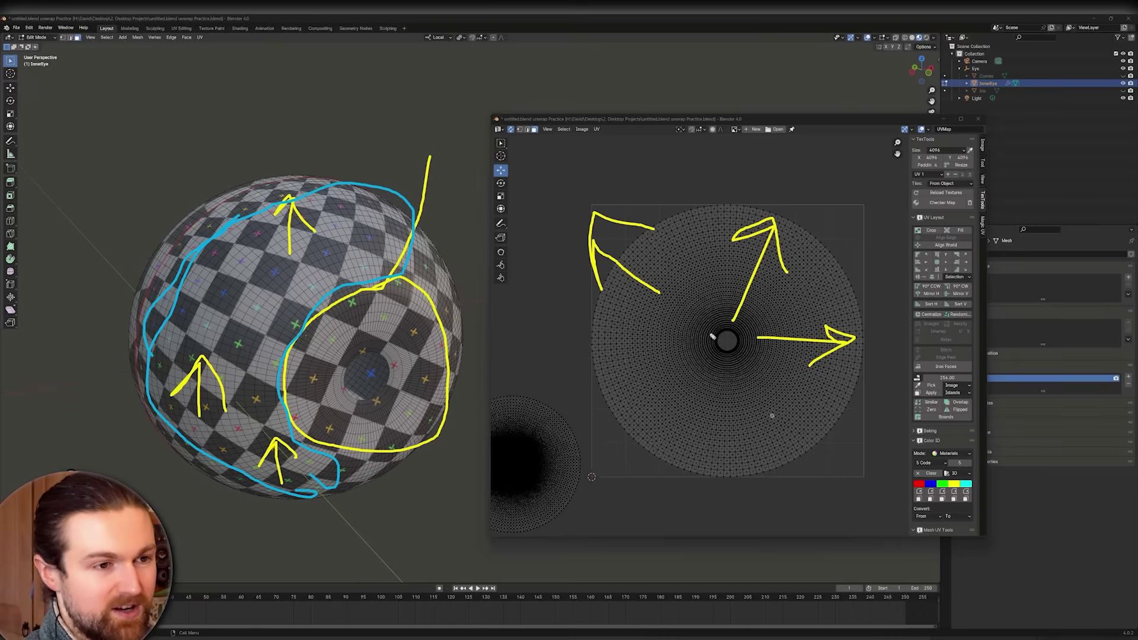
mouse_move(699, 311)
left_mouse_down()
mouse_move(685, 336)
mouse_move(696, 375)
mouse_move(752, 384)
mouse_move(773, 346)
mouse_move(747, 312)
mouse_move(701, 313)
left_mouse_up()
left_click_drag(676, 206, 687, 215)
left_click_drag(691, 200, 666, 223)
mouse_move(820, 221)
left_mouse_down()
mouse_move(819, 259)
mouse_move(844, 239)
left_mouse_up()
mouse_move(871, 294)
left_mouse_down()
mouse_move(851, 320)
mouse_move(871, 326)
left_mouse_up()
mouse_move(824, 412)
left_mouse_down()
mouse_move(841, 445)
mouse_move(797, 457)
left_mouse_up()
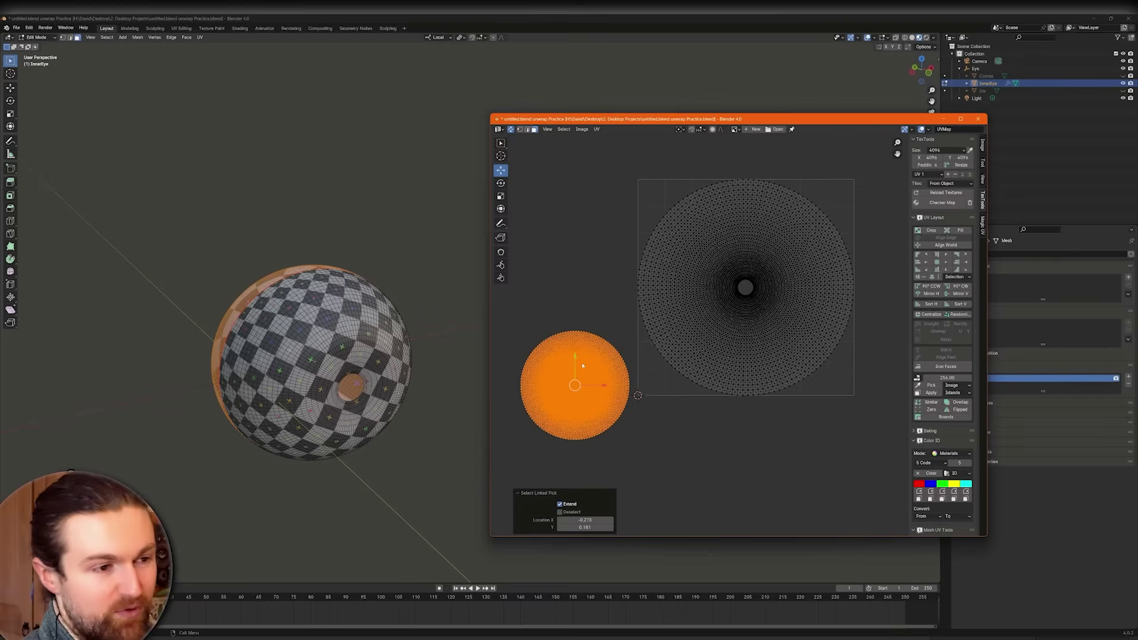
- Shrink the outside UV disc to 0.29 of its size
middle_click_drag(441, 397, 441, 380)
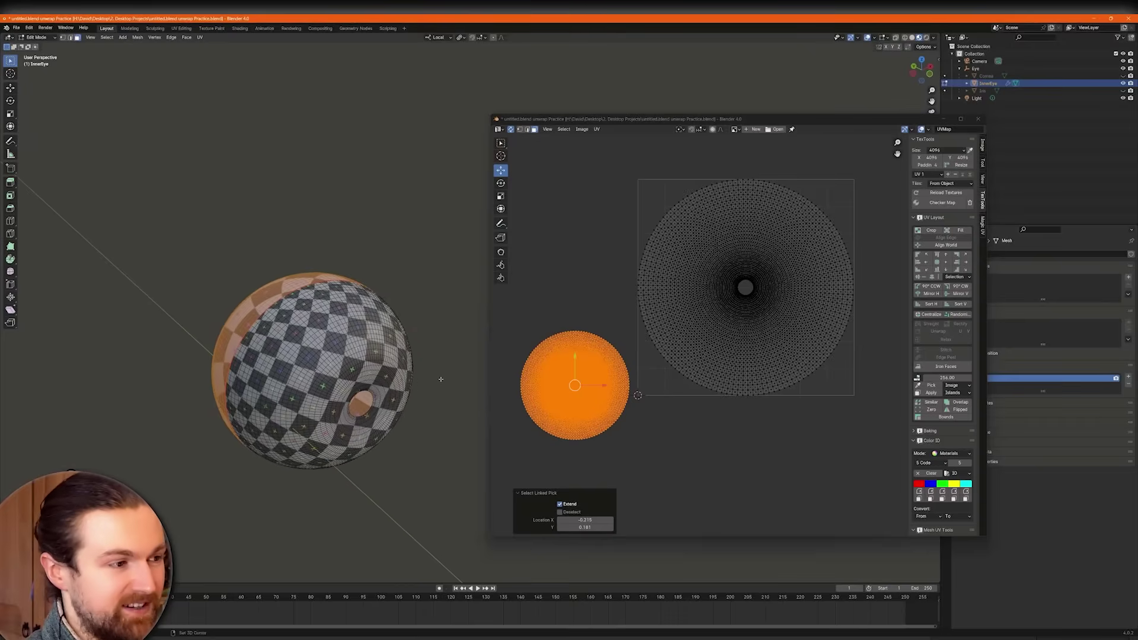
key("s")
left_click(581, 397)
- Reselect the whole small disc and move it beside the tile's lower-left corner
key("w")
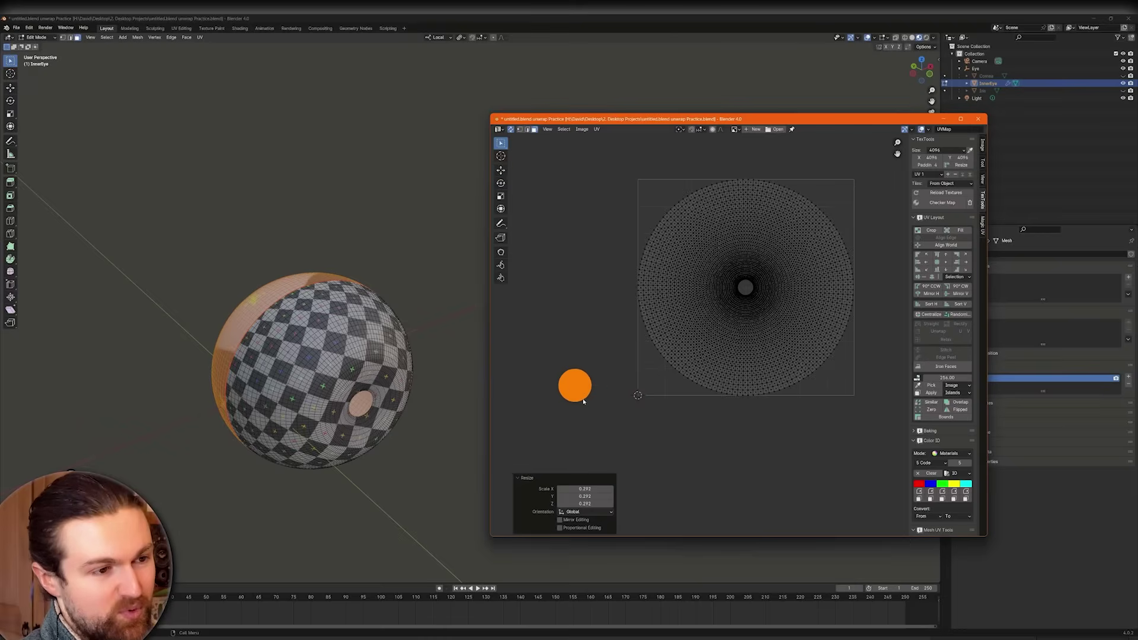
key("alt+a")
key("l")
key("g")
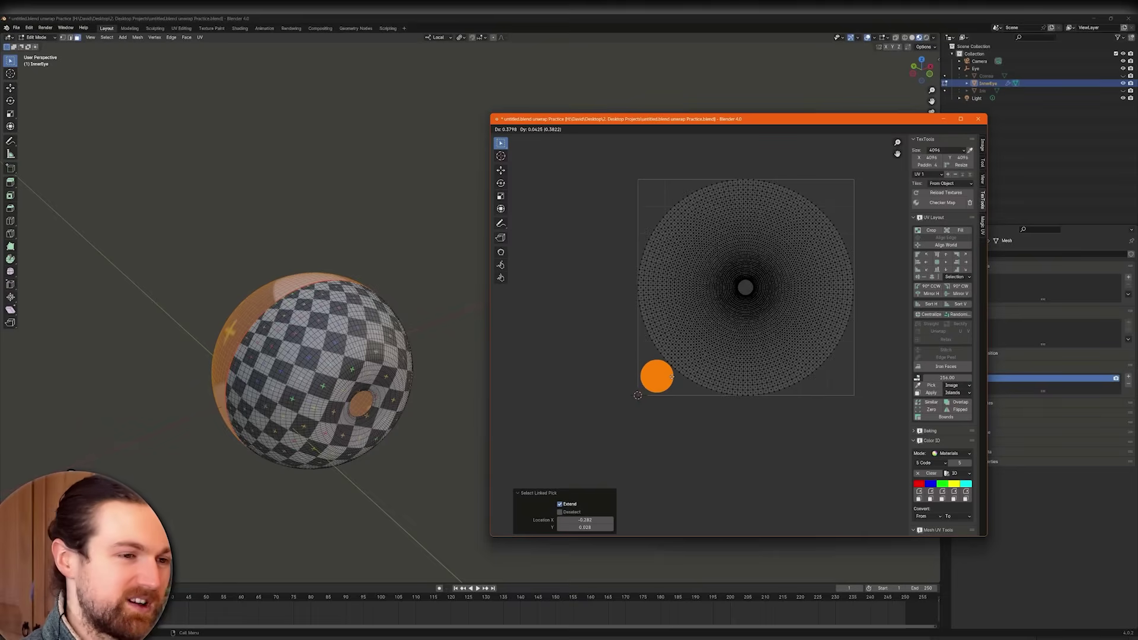
left_click(667, 405)
scroll(668, 406, "down", 1)
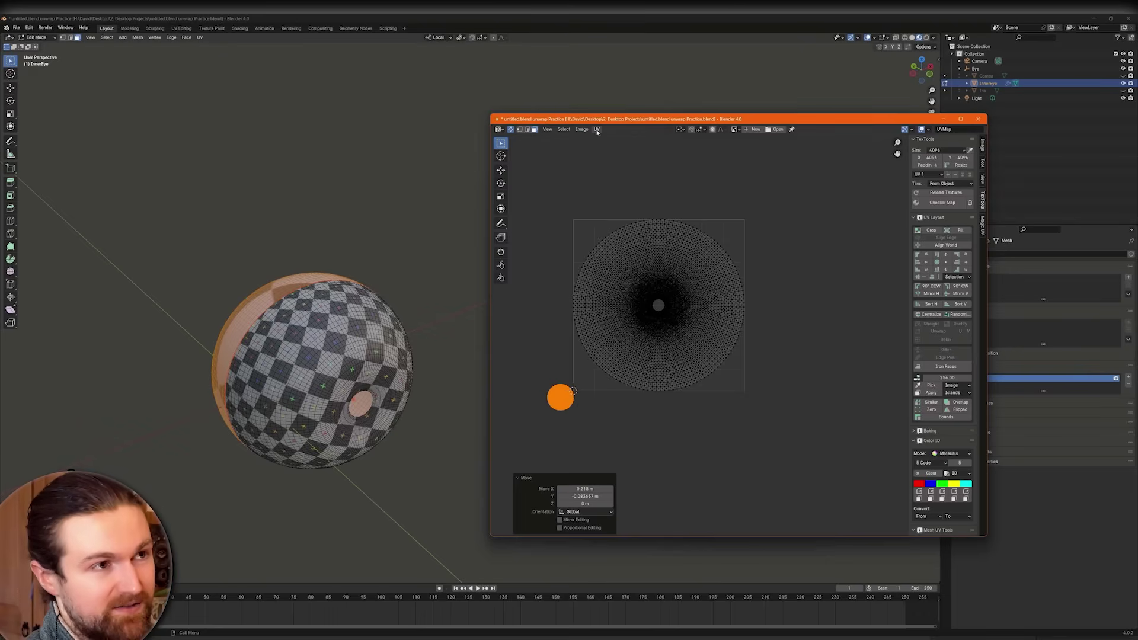
- Select all UVs and use TexTools Fill to stretch the inner-eye island across the 0–1 tile
left_click(597, 129)
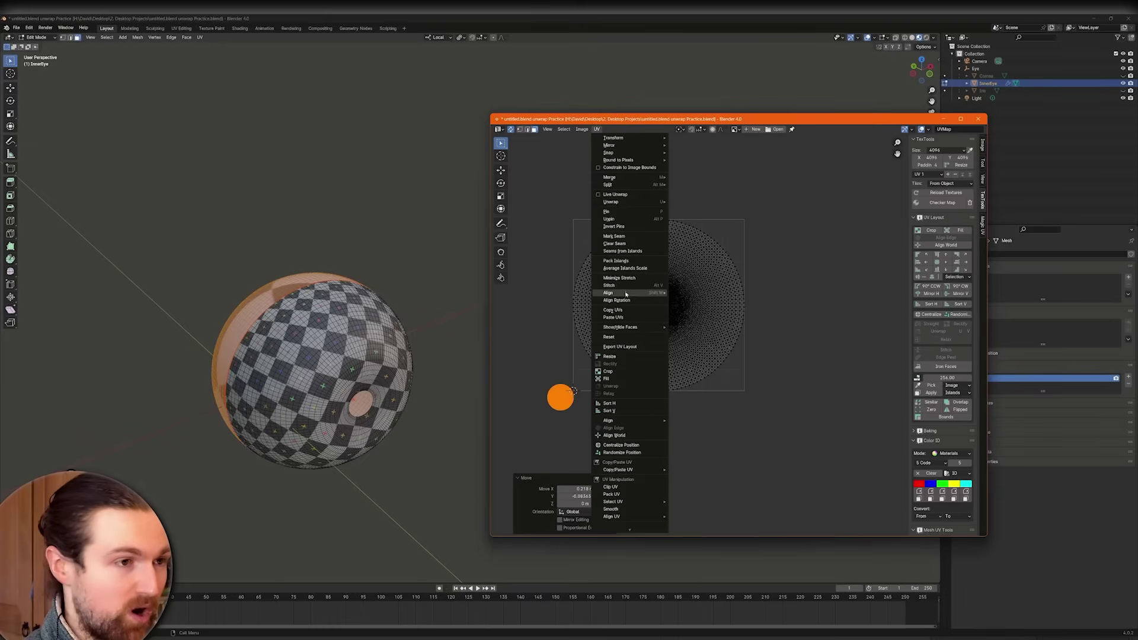
key("a")
scroll(855, 340, "up", 5)
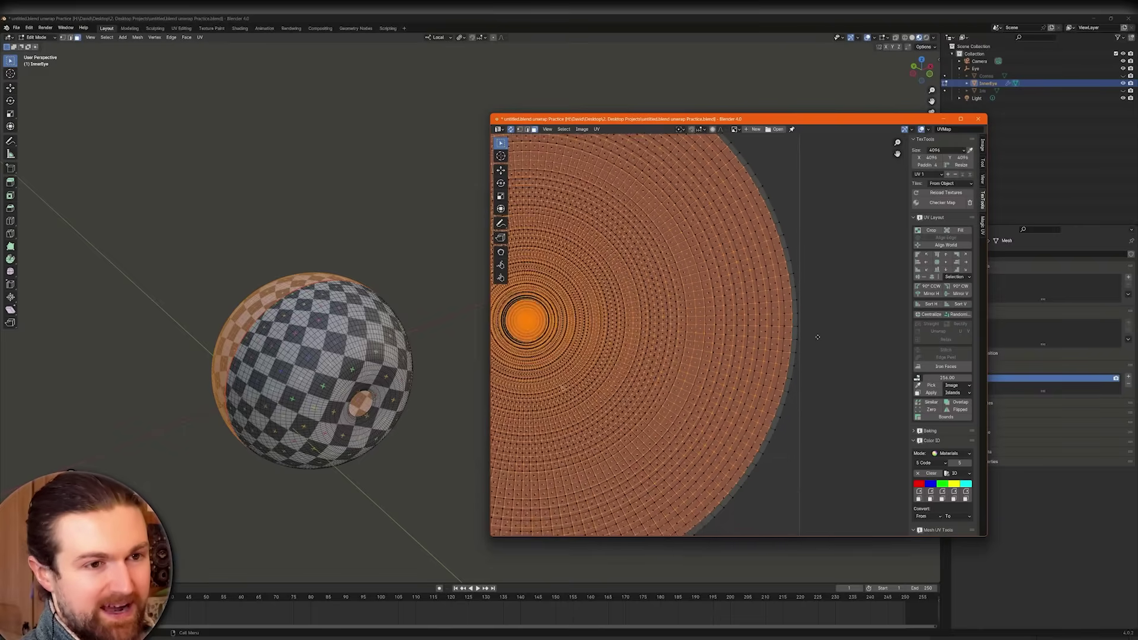
scroll(818, 338, "down", 4)
key("s")
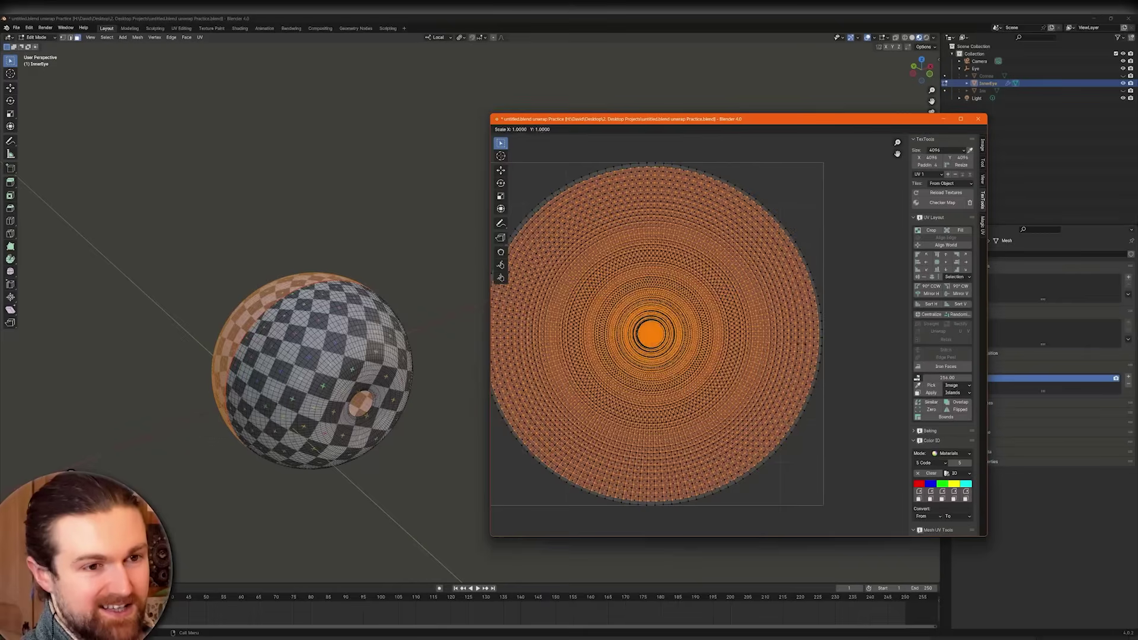
left_click(808, 352)
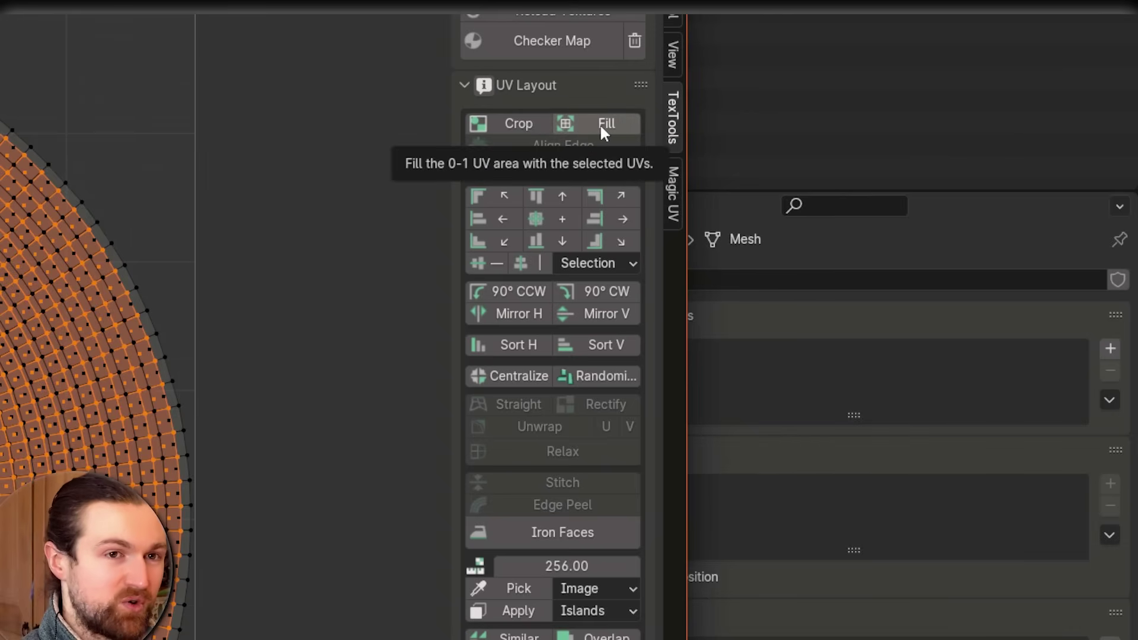
left_click(593, 130)
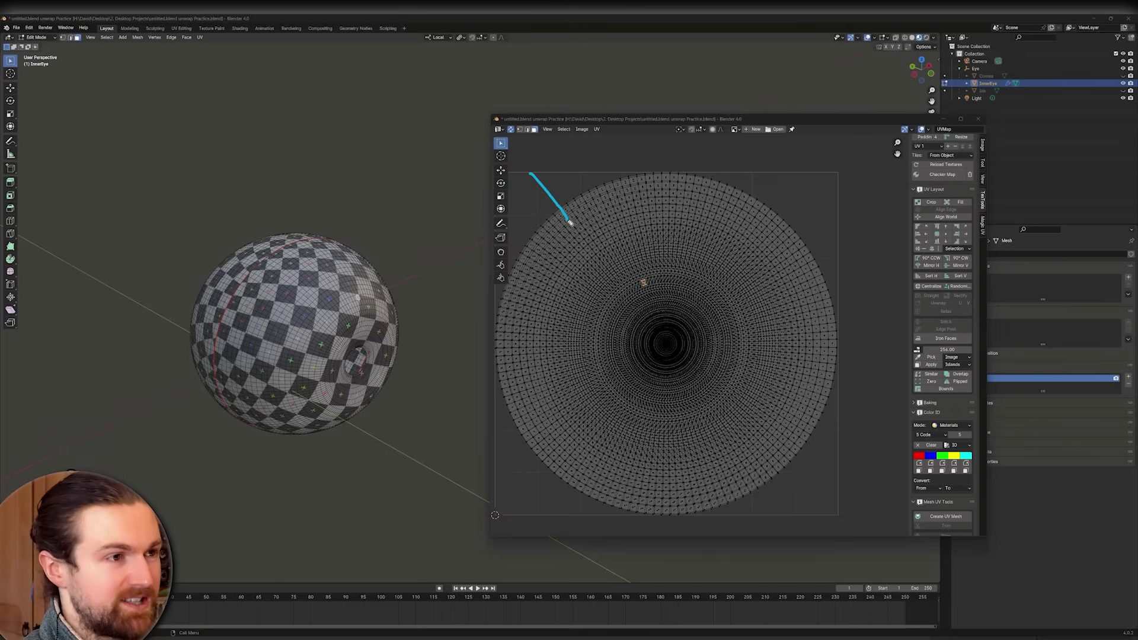
left_click_drag(613, 174, 678, 221)
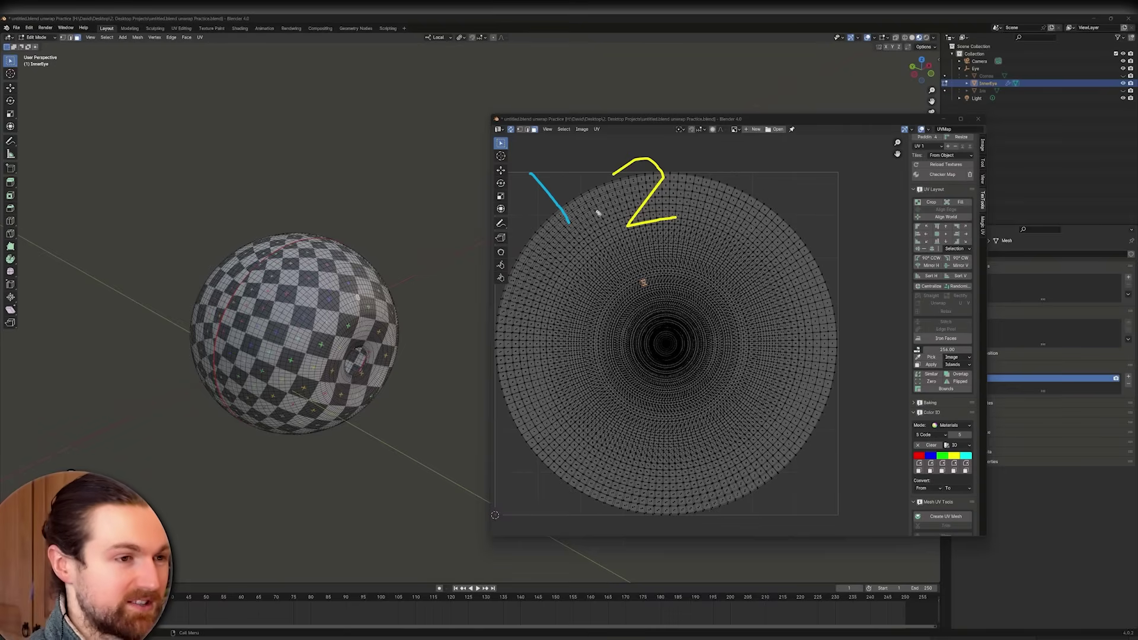
mouse_move(655, 264)
left_mouse_down()
mouse_move(658, 290)
mouse_move(687, 261)
mouse_move(690, 290)
mouse_move(677, 305)
mouse_move(714, 298)
mouse_move(721, 277)
mouse_move(738, 304)
left_mouse_up()
left_click_drag(735, 240, 741, 311)
mouse_move(759, 268)
left_mouse_down()
mouse_move(759, 311)
mouse_move(796, 307)
left_mouse_up()
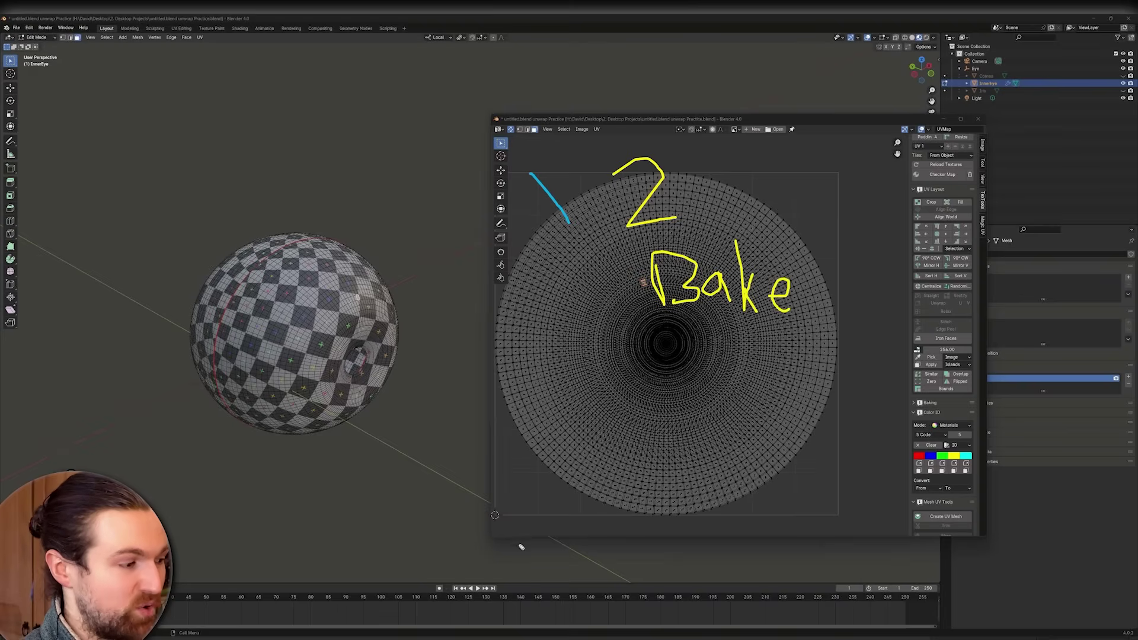
mouse_move(505, 514)
left_mouse_down()
mouse_move(830, 510)
mouse_move(833, 175)
mouse_move(527, 179)
mouse_move(487, 252)
mouse_move(494, 507)
mouse_move(516, 518)
left_mouse_up()
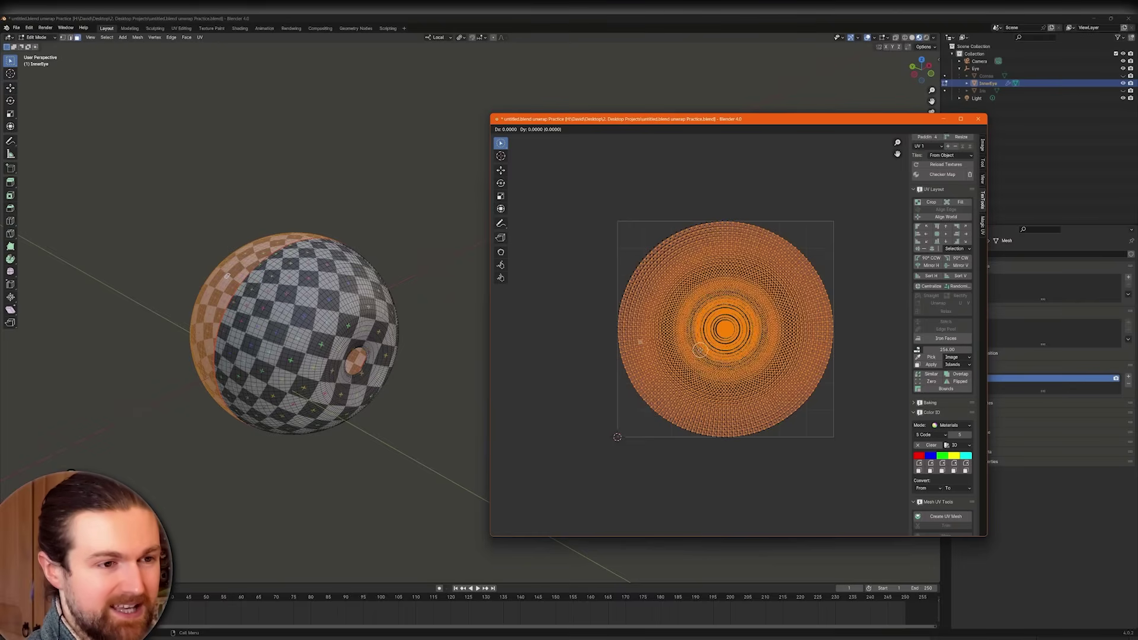
- Cancel the grab, move all UVs exactly 1 unit right along X, and frame both discs
right_click(797, 347)
left_click(847, 446)
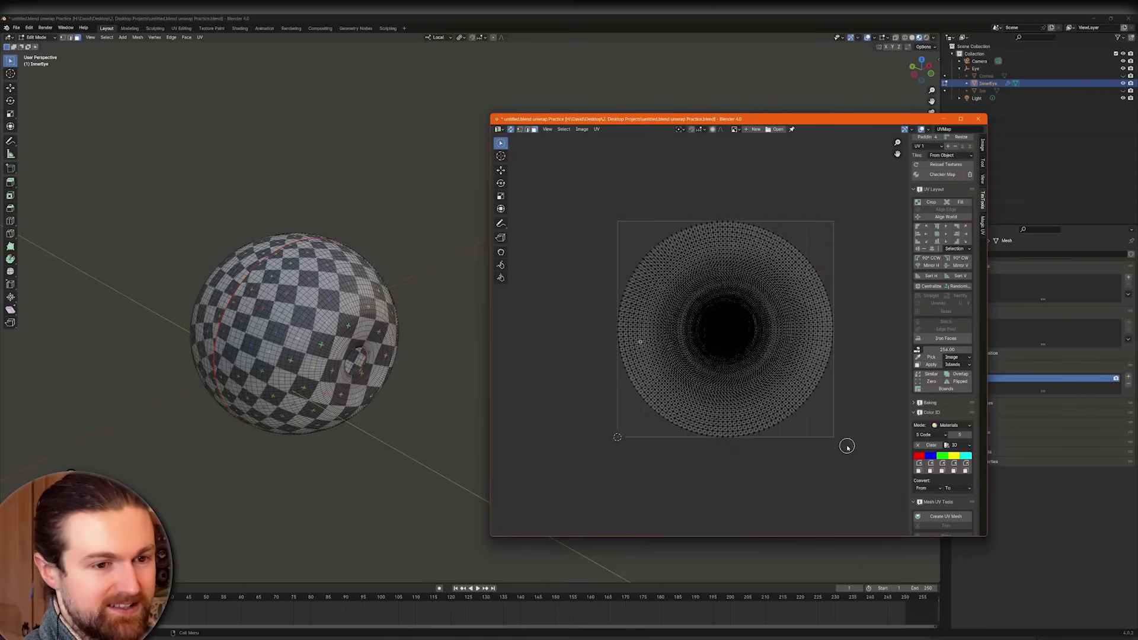
key("a")
key("g")
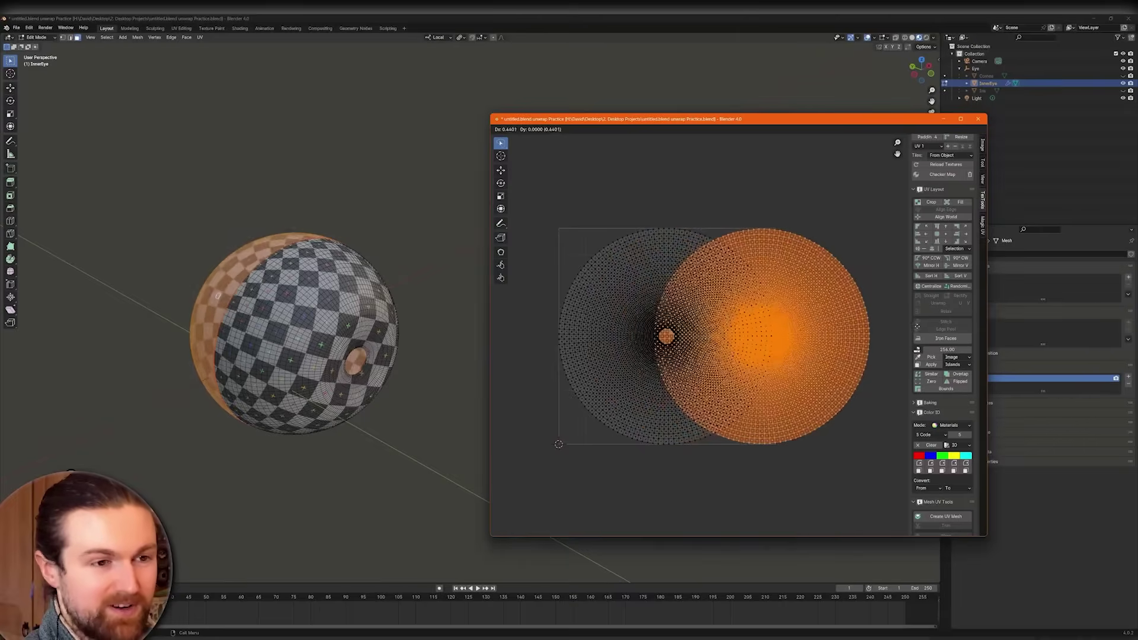
left_click(542, 324)
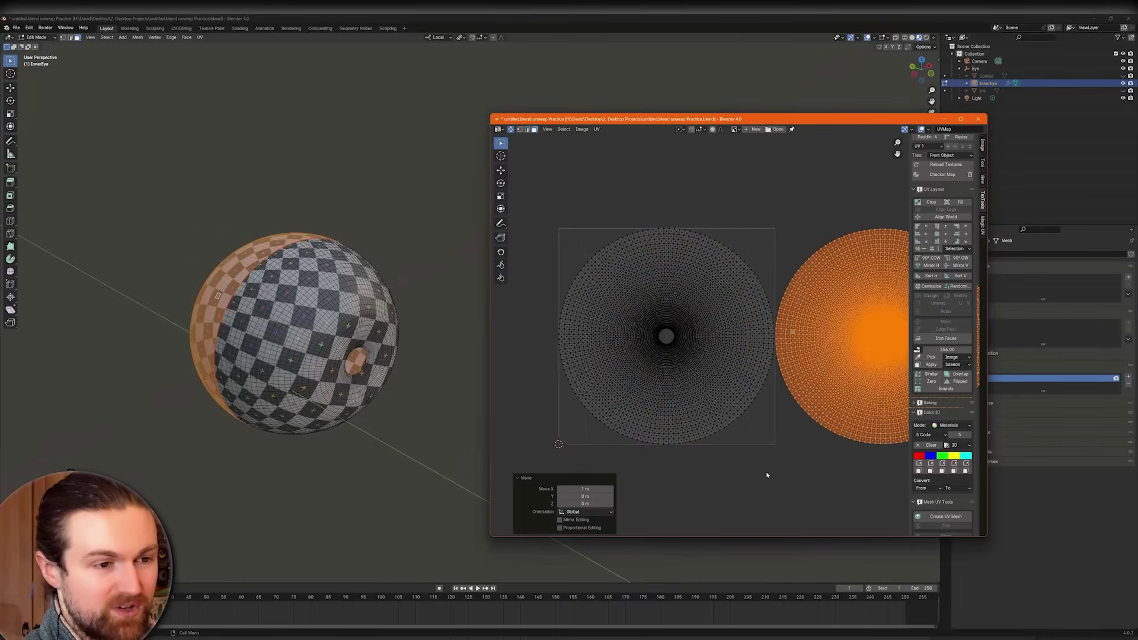
key("Home")
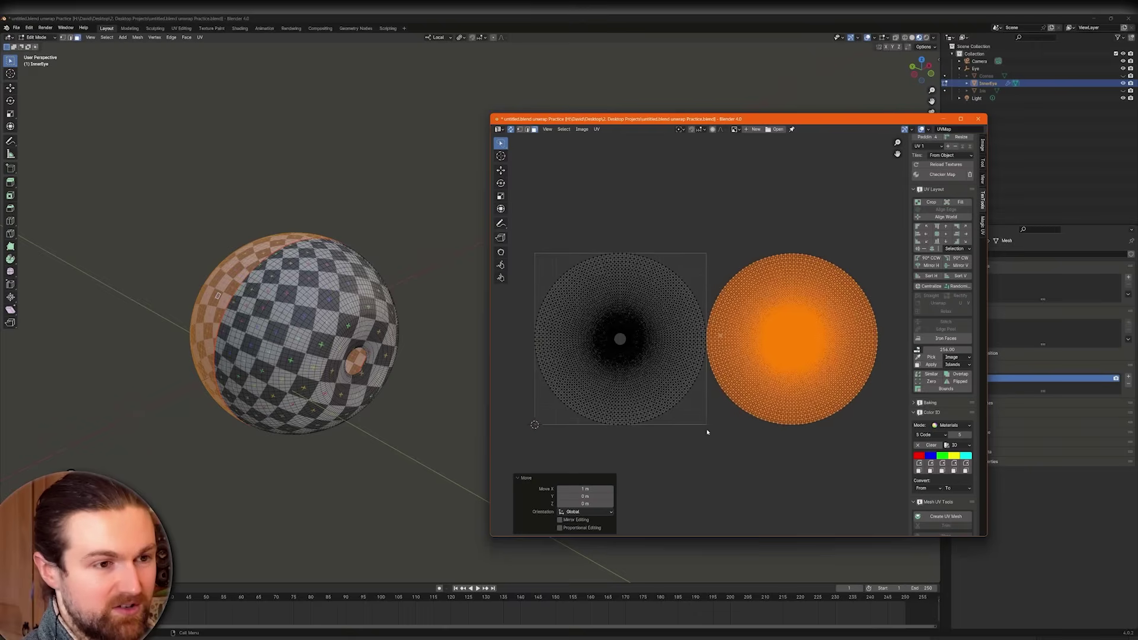
scroll(681, 419, "up", 1)
left_click(451, 430)
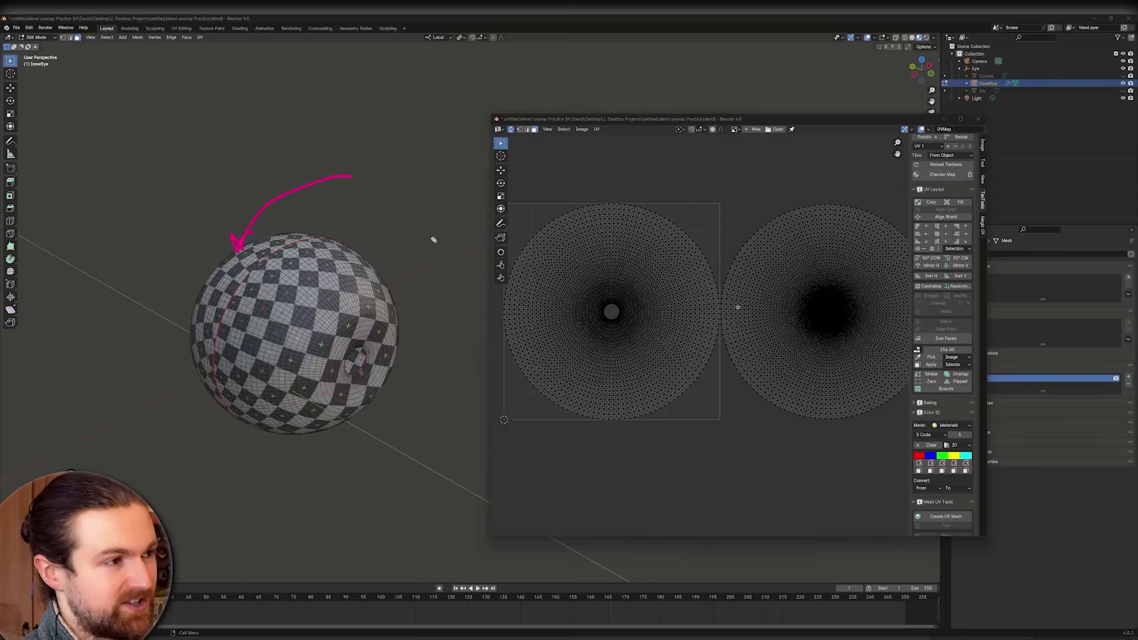
mouse_move(643, 207)
left_mouse_down()
mouse_move(706, 203)
mouse_move(717, 216)
mouse_move(722, 395)
mouse_move(688, 422)
mouse_move(526, 426)
left_mouse_up()
mouse_move(696, 188)
left_mouse_down()
mouse_move(724, 171)
mouse_move(790, 173)
mouse_move(778, 185)
left_mouse_up()
mouse_move(372, 198)
left_mouse_down()
mouse_move(425, 185)
mouse_move(384, 169)
left_mouse_up()
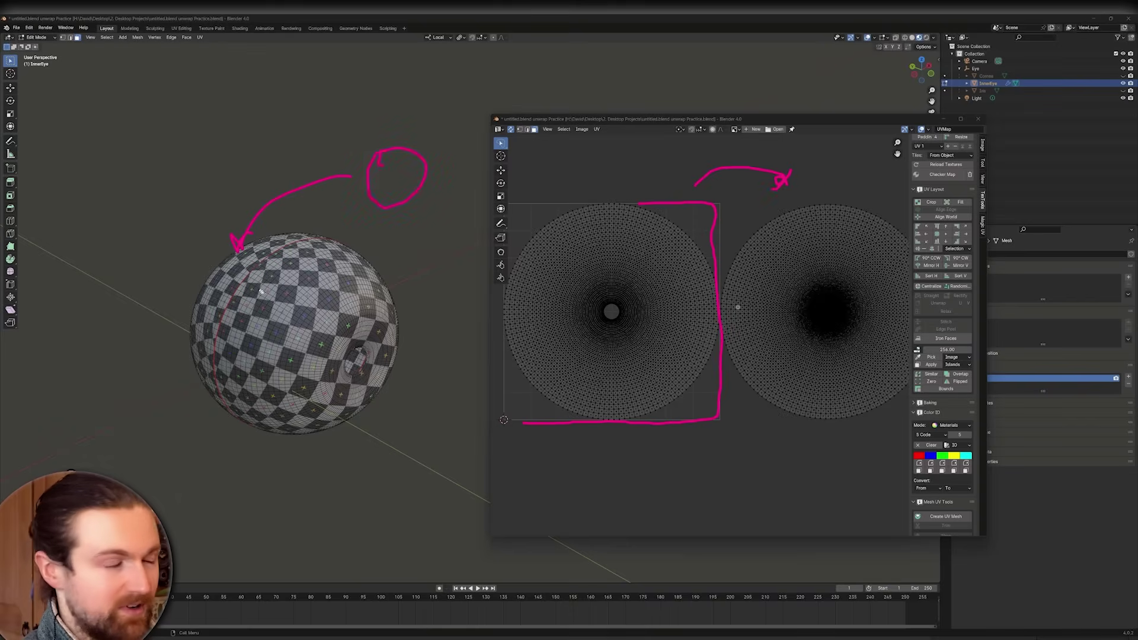
mouse_move(504, 422)
left_mouse_down()
mouse_move(718, 420)
mouse_move(714, 222)
mouse_move(643, 205)
mouse_move(512, 204)
mouse_move(504, 426)
left_mouse_up()
mouse_move(714, 205)
left_mouse_down()
mouse_move(937, 206)
mouse_move(948, 271)
mouse_move(945, 420)
mouse_move(847, 437)
mouse_move(717, 424)
left_mouse_up()
mouse_move(504, 426)
left_mouse_down()
mouse_move(518, 608)
mouse_move(627, 611)
mouse_move(735, 604)
mouse_move(725, 417)
left_mouse_up()
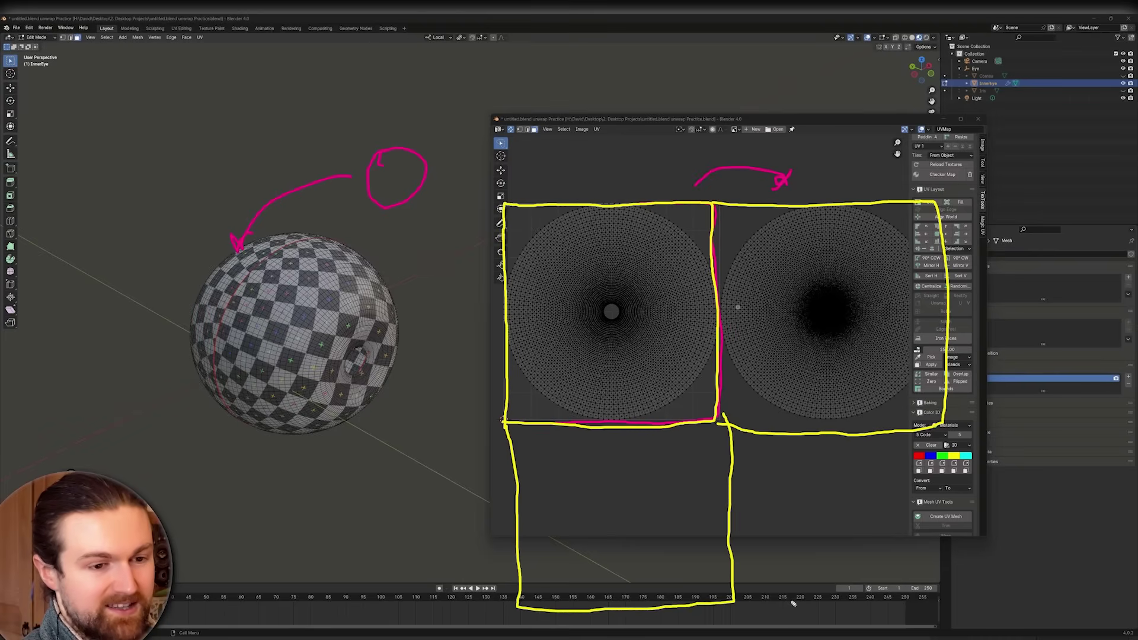
mouse_move(735, 602)
left_mouse_down()
mouse_move(946, 600)
mouse_move(943, 409)
left_mouse_up()
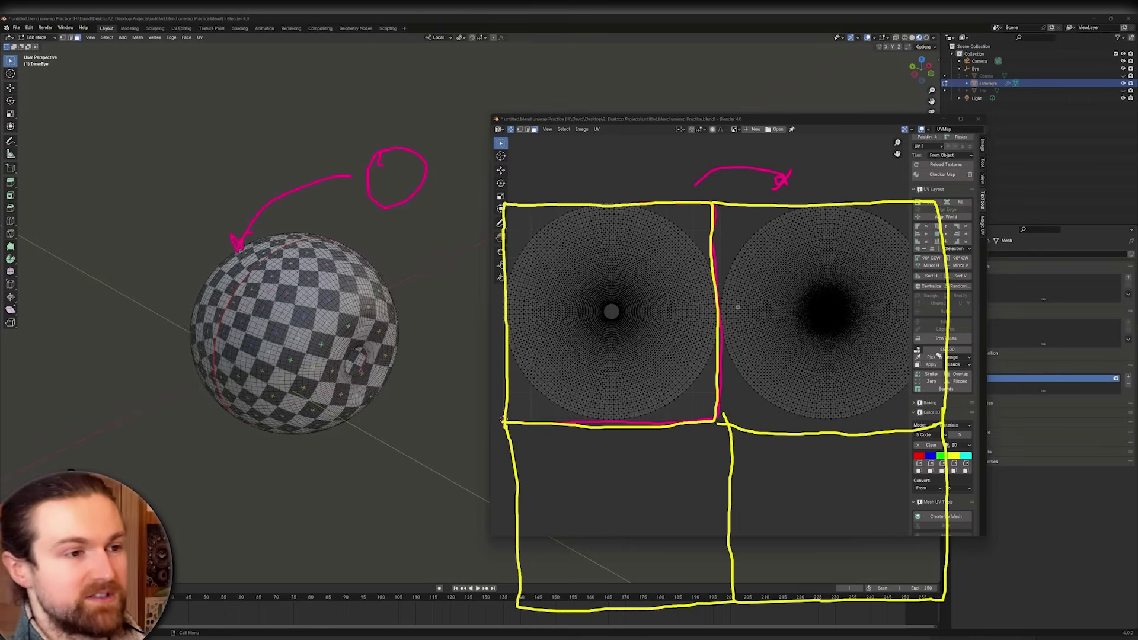
mouse_move(578, 259)
left_mouse_down()
mouse_move(571, 352)
mouse_move(557, 349)
mouse_move(588, 343)
left_mouse_up()
left_click_drag(557, 293, 578, 265)
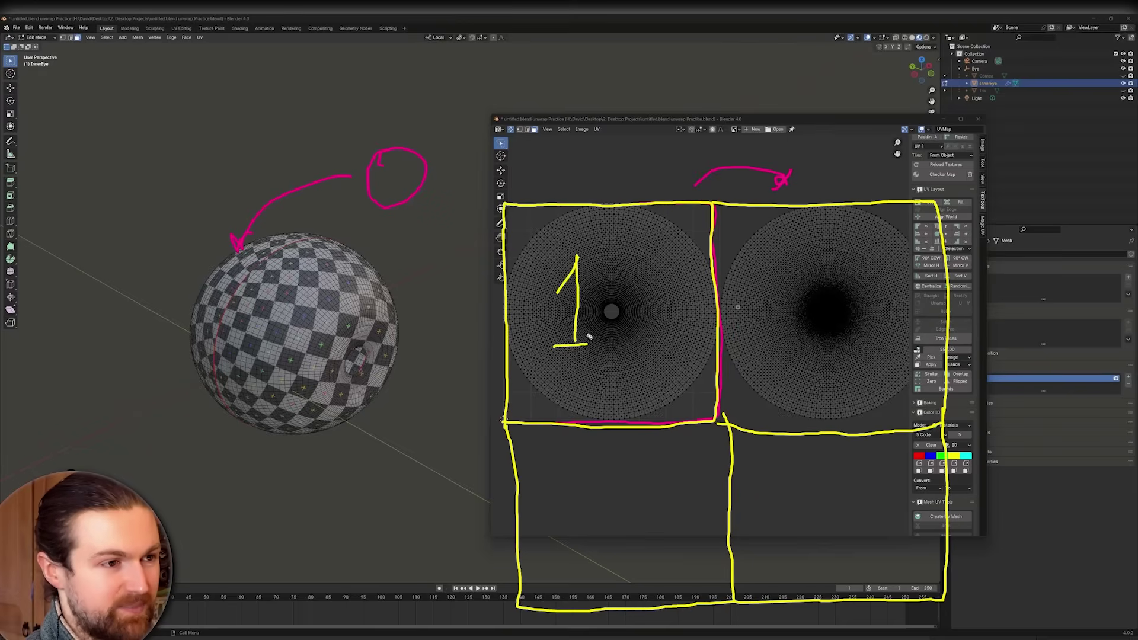
left_click_drag(586, 344, 598, 344)
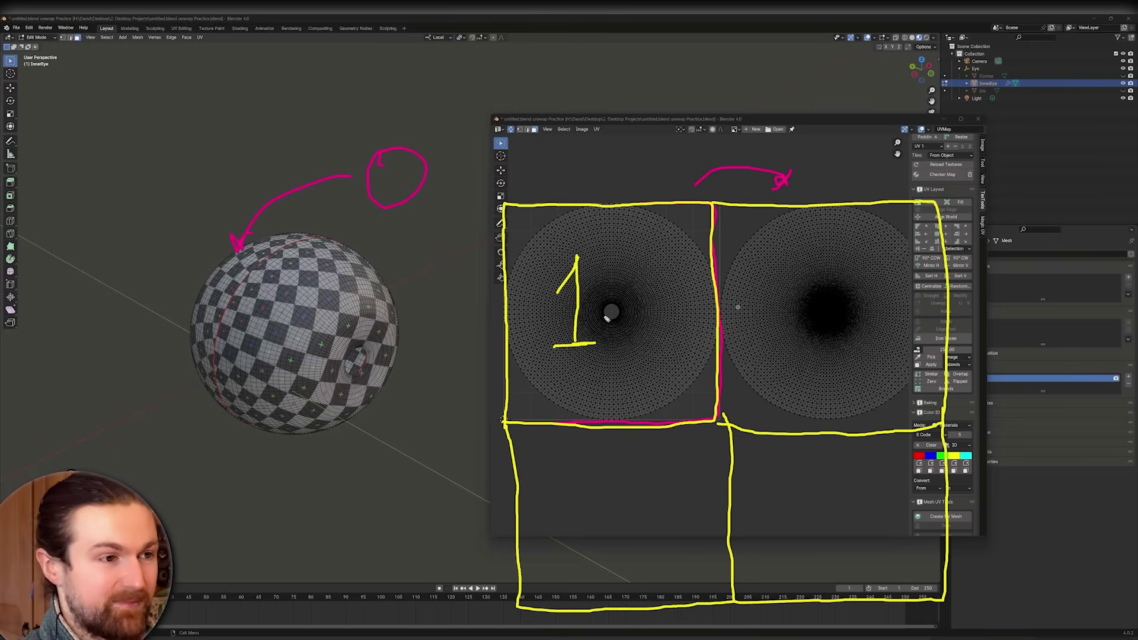
mouse_move(752, 316)
left_mouse_down()
mouse_move(789, 337)
mouse_move(794, 359)
left_mouse_up()
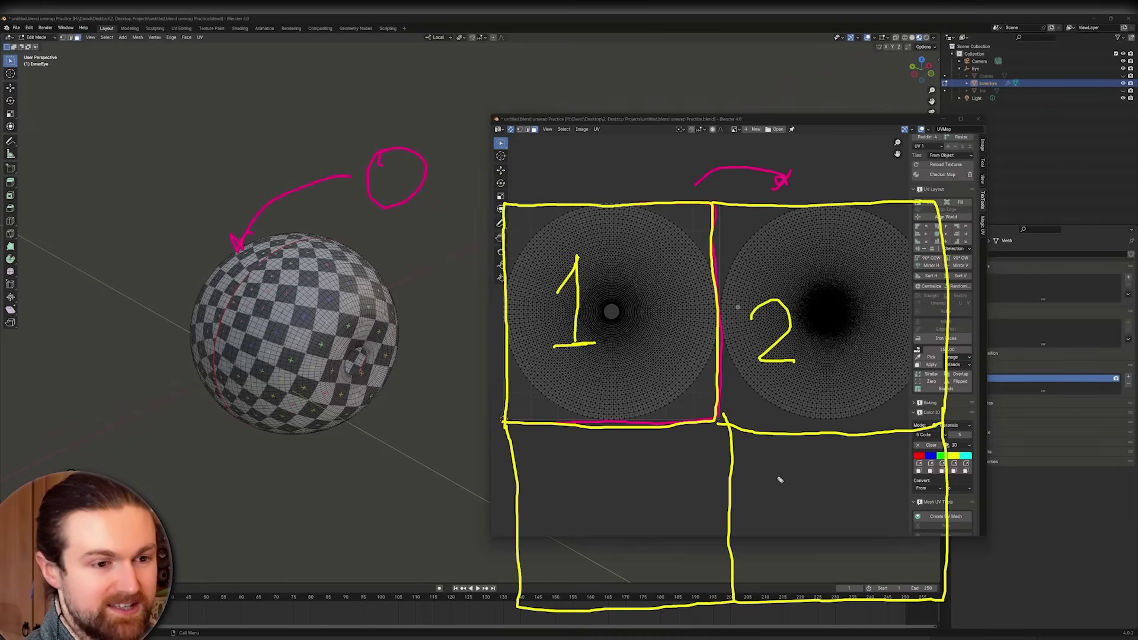
mouse_move(755, 472)
left_mouse_down()
mouse_move(765, 493)
mouse_move(791, 494)
left_mouse_up()
mouse_move(540, 464)
left_mouse_down()
mouse_move(592, 489)
mouse_move(558, 512)
left_mouse_up()
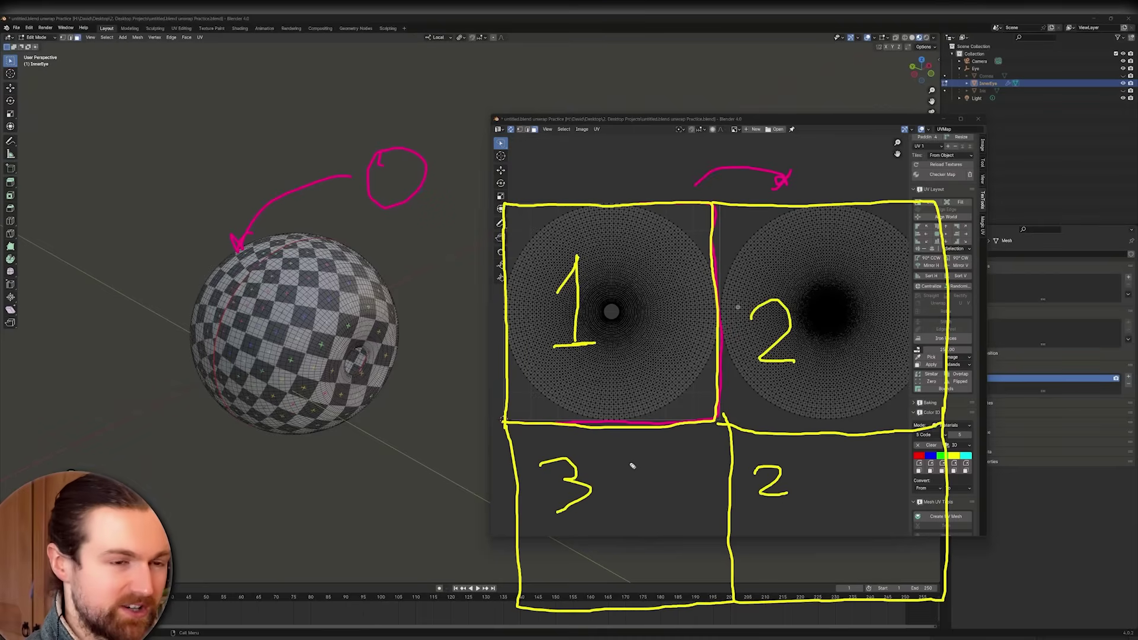
mouse_move(782, 218)
left_mouse_down()
mouse_move(742, 253)
mouse_move(732, 305)
mouse_move(762, 389)
mouse_move(838, 425)
mouse_move(910, 400)
mouse_move(930, 299)
mouse_move(919, 250)
mouse_move(881, 210)
mouse_move(773, 208)
left_mouse_up()
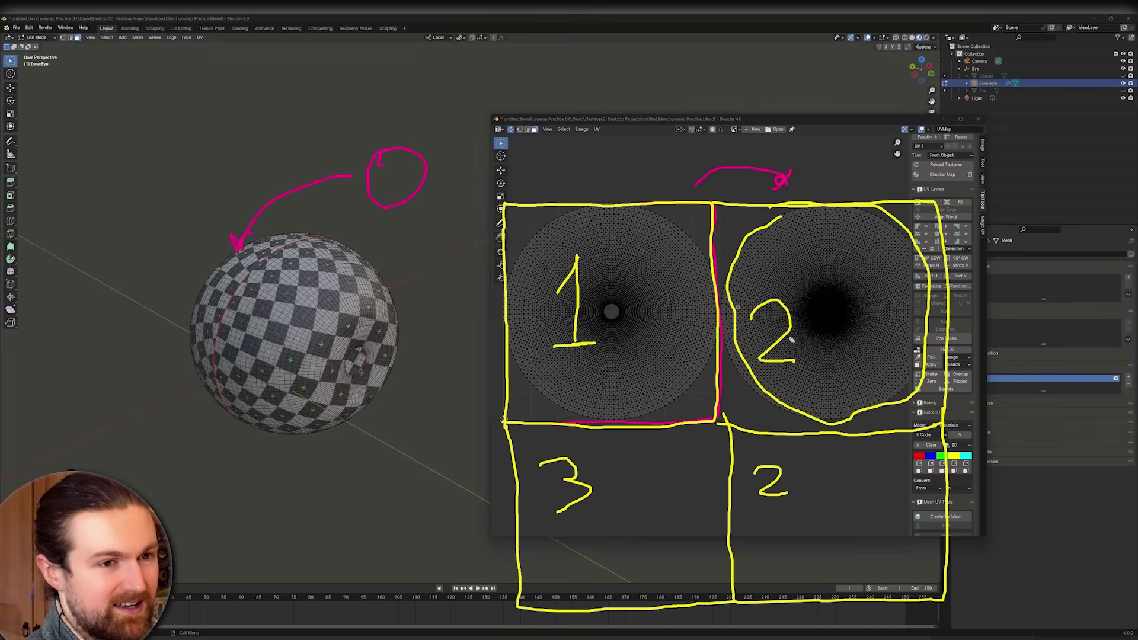
left_click_drag(682, 221, 687, 270)
left_click_drag(916, 210, 922, 250)
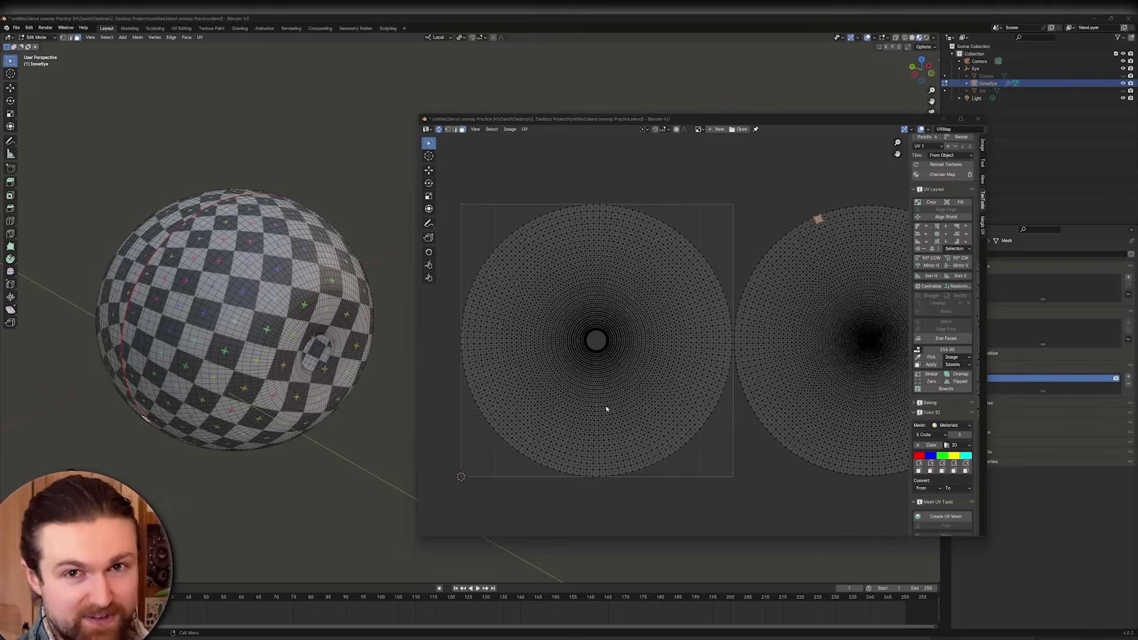
- Scroll down through the YouTube channel page
scroll(931, 483, "down", 15)
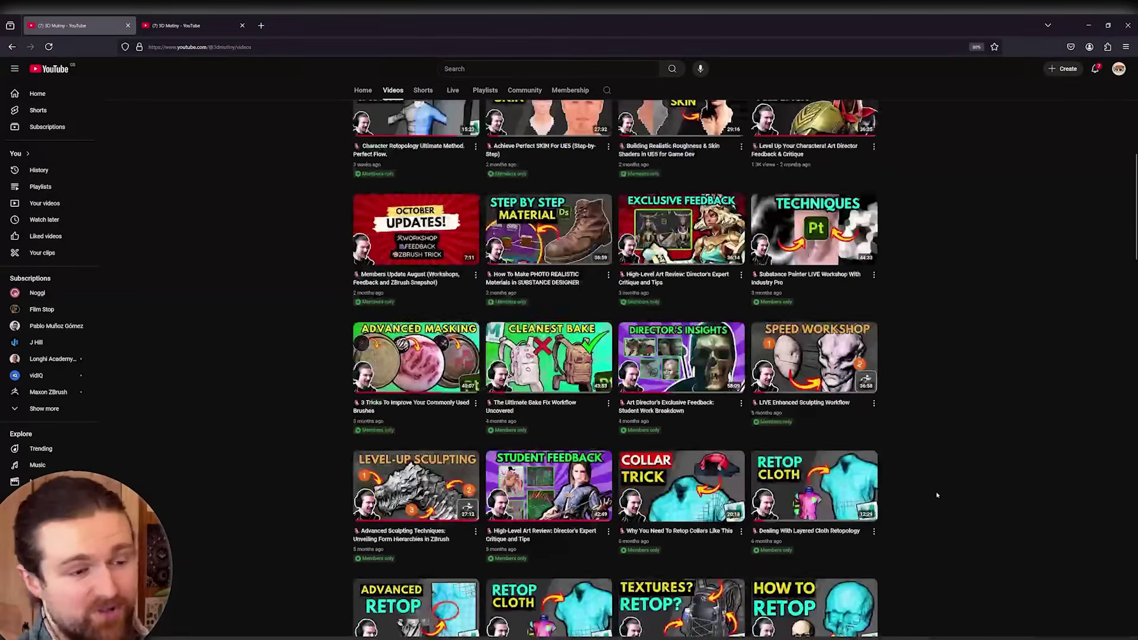
scroll(922, 476, "down", 10)
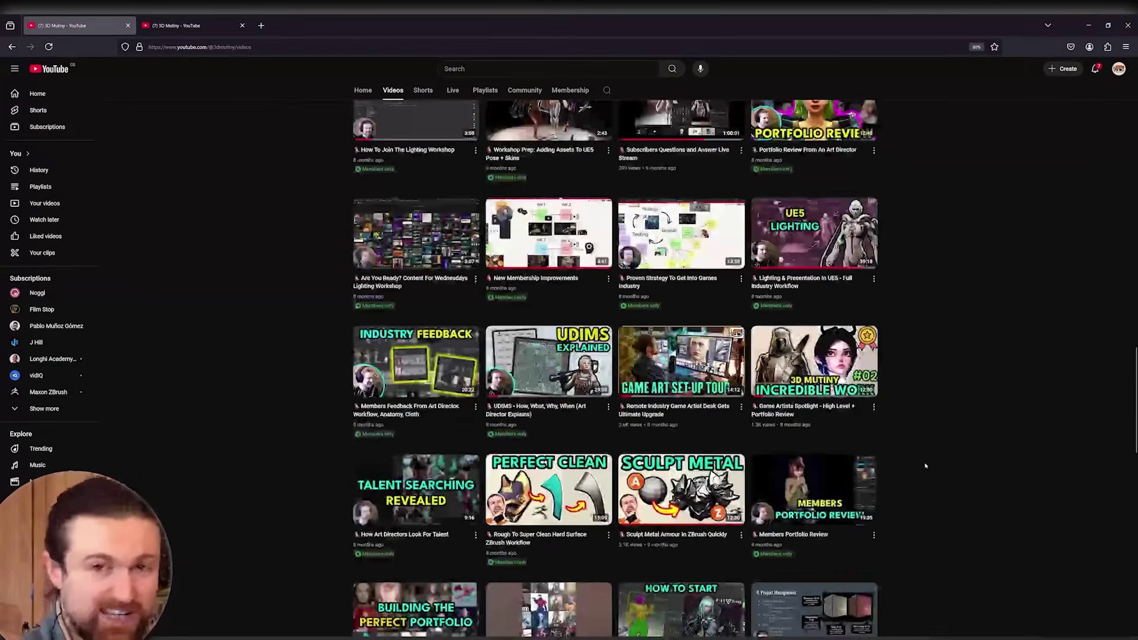
scroll(926, 465, "down", 2)
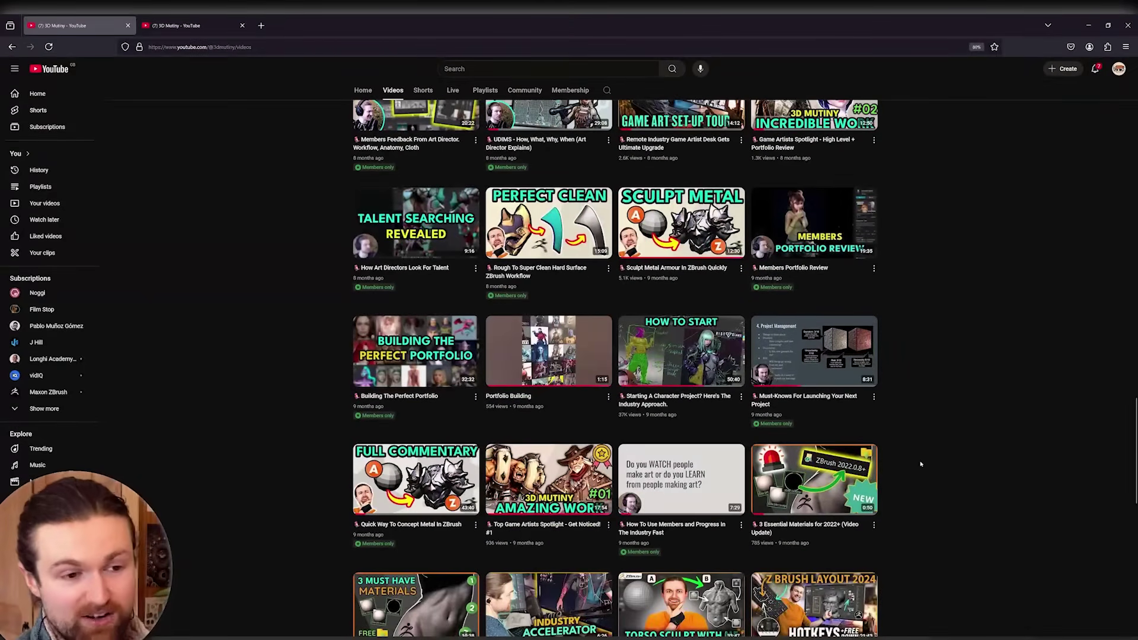
scroll(922, 466, "down", 2)
scroll(923, 464, "down", 7)
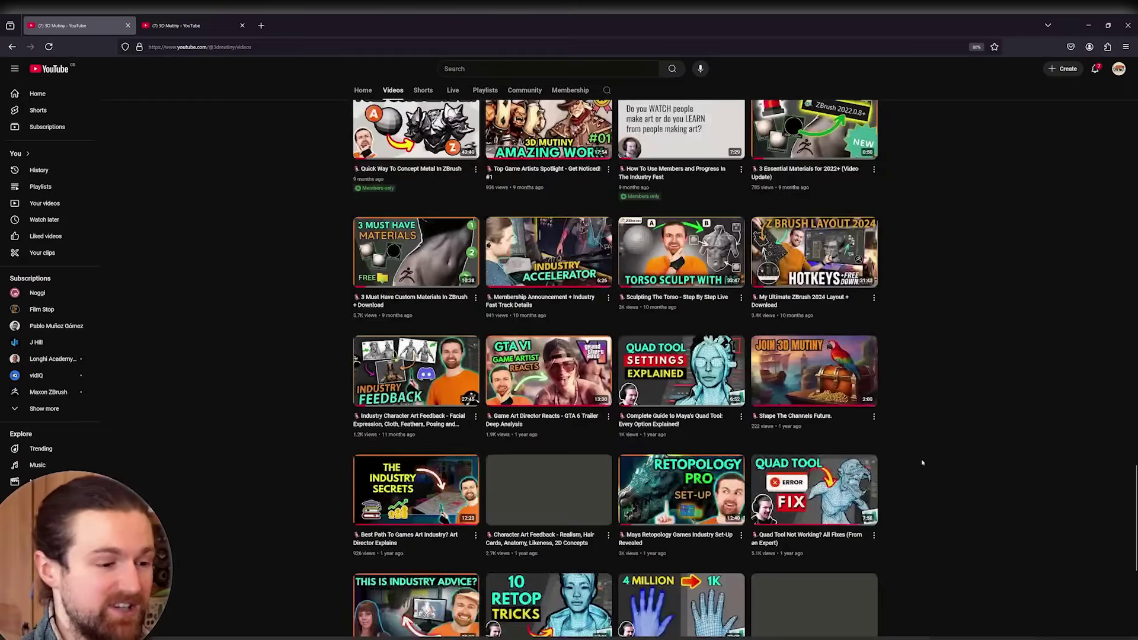
- Switch to the channel's Membership tab and scroll through its members-only videos and posts
key("ctrl+Tab")
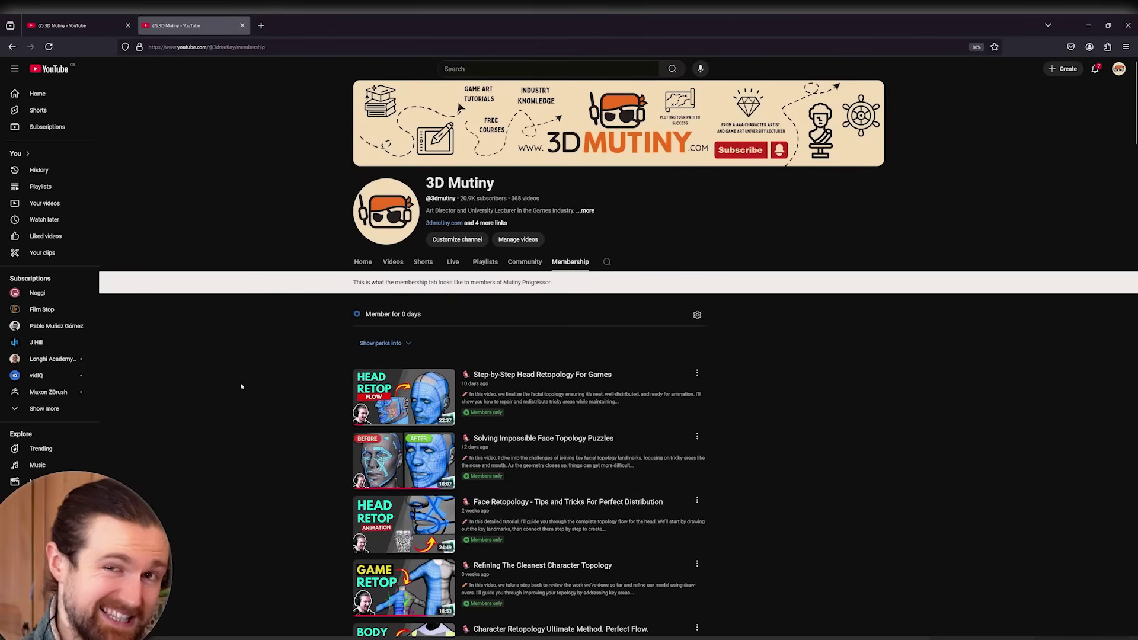
scroll(299, 440, "down", 1)
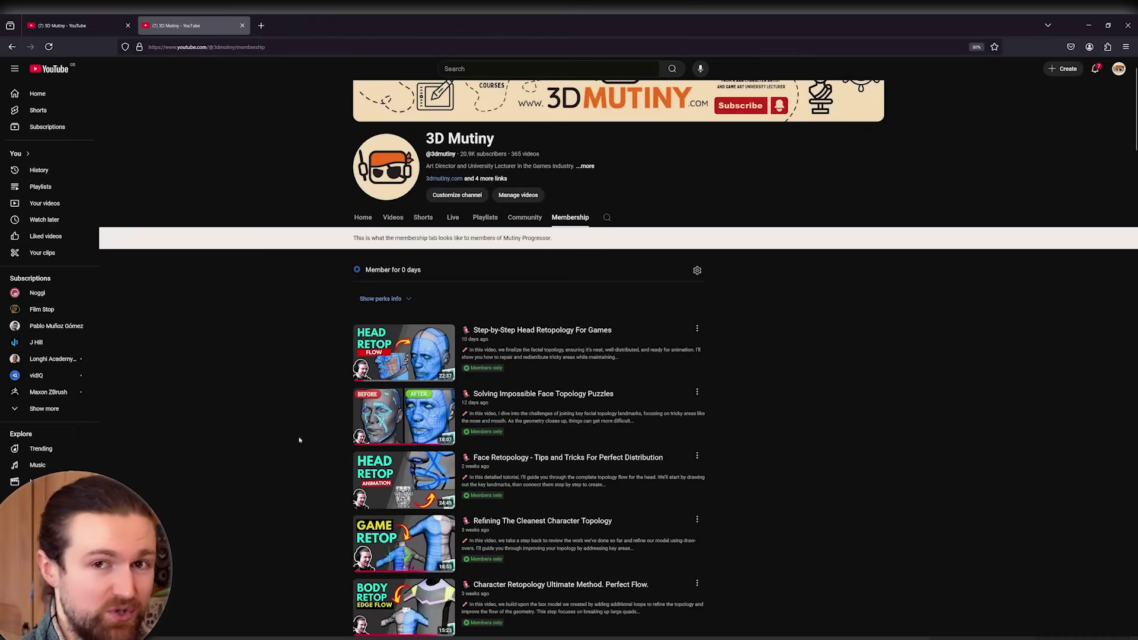
scroll(304, 443, "down", 2)
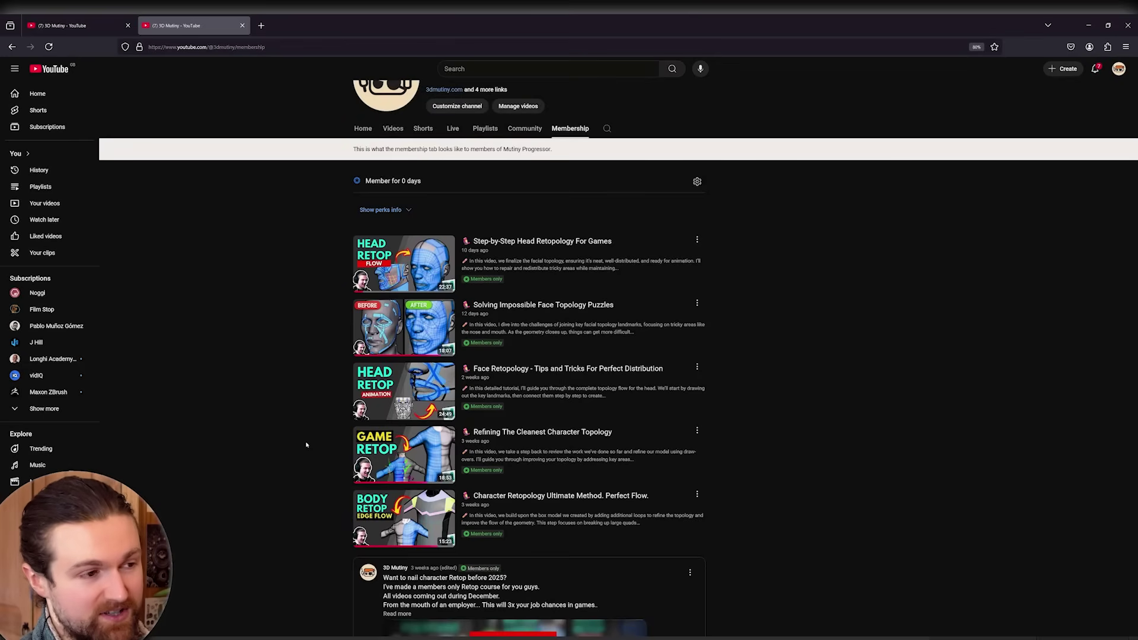
scroll(326, 403, "down", 1)
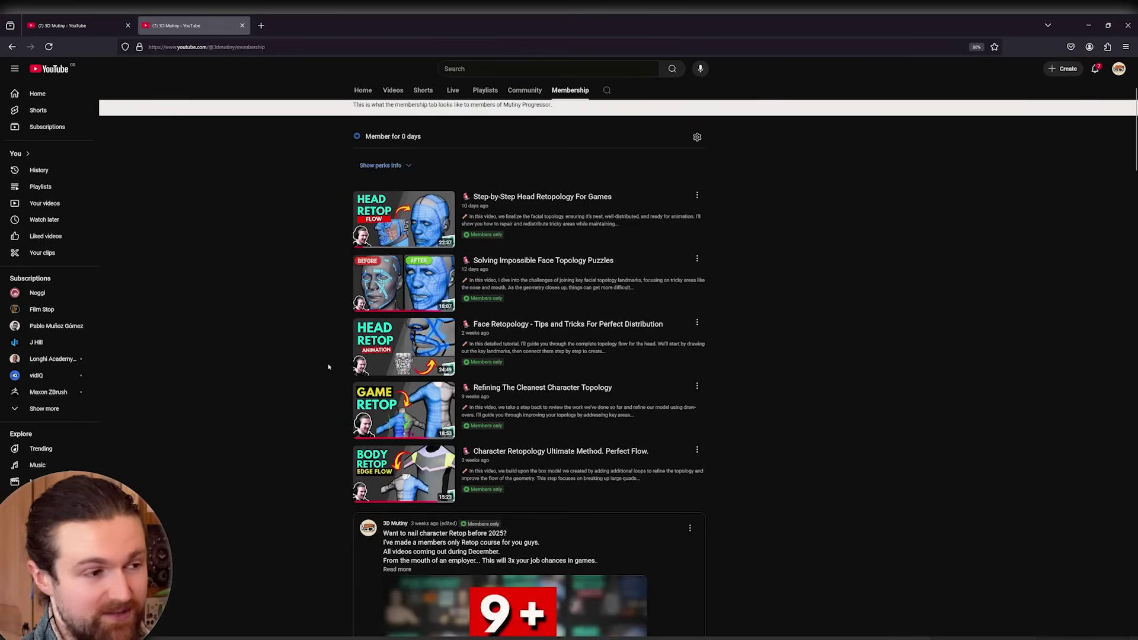
scroll(328, 367, "down", 3)
scroll(314, 316, "down", 9)
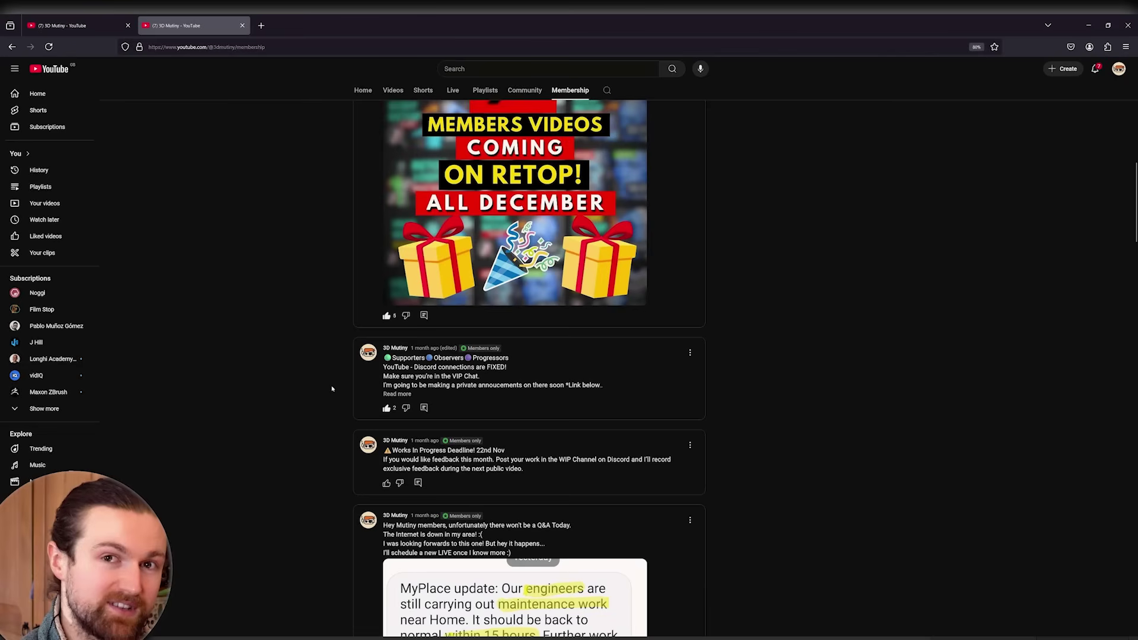
scroll(333, 452, "down", 6)
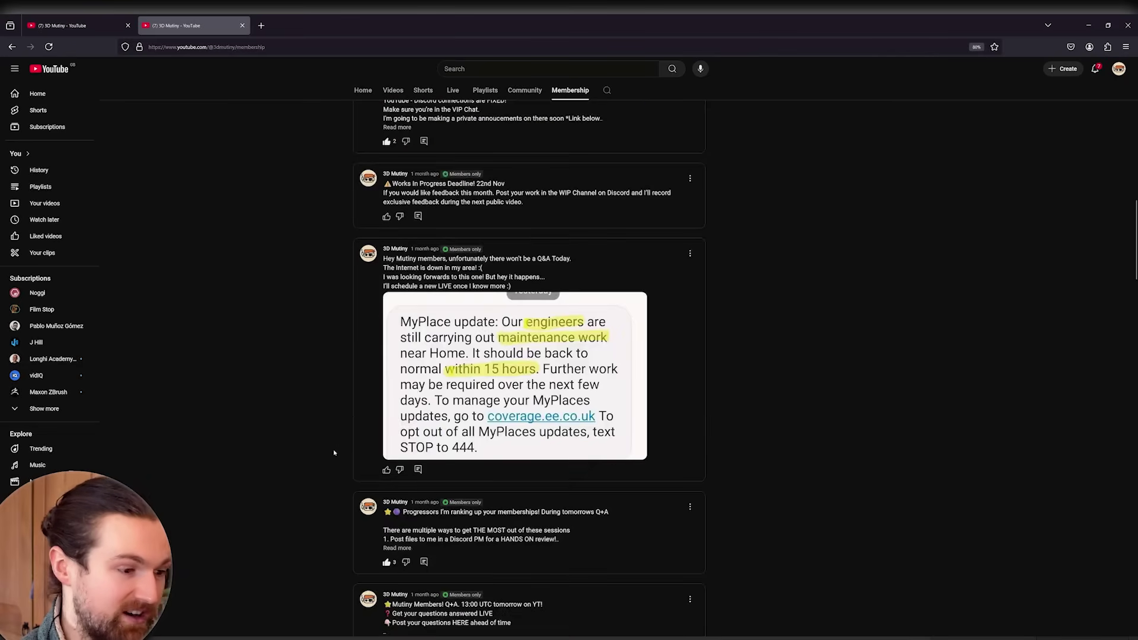
scroll(315, 424, "down", 9)
scroll(316, 425, "down", 10)
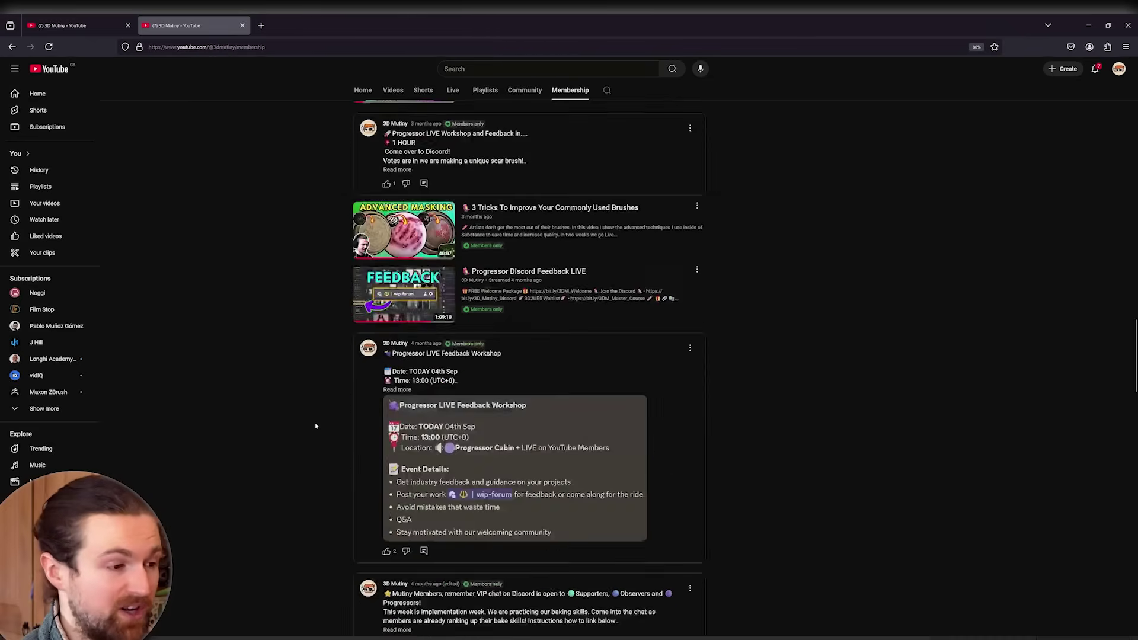
scroll(317, 422, "down", 20)
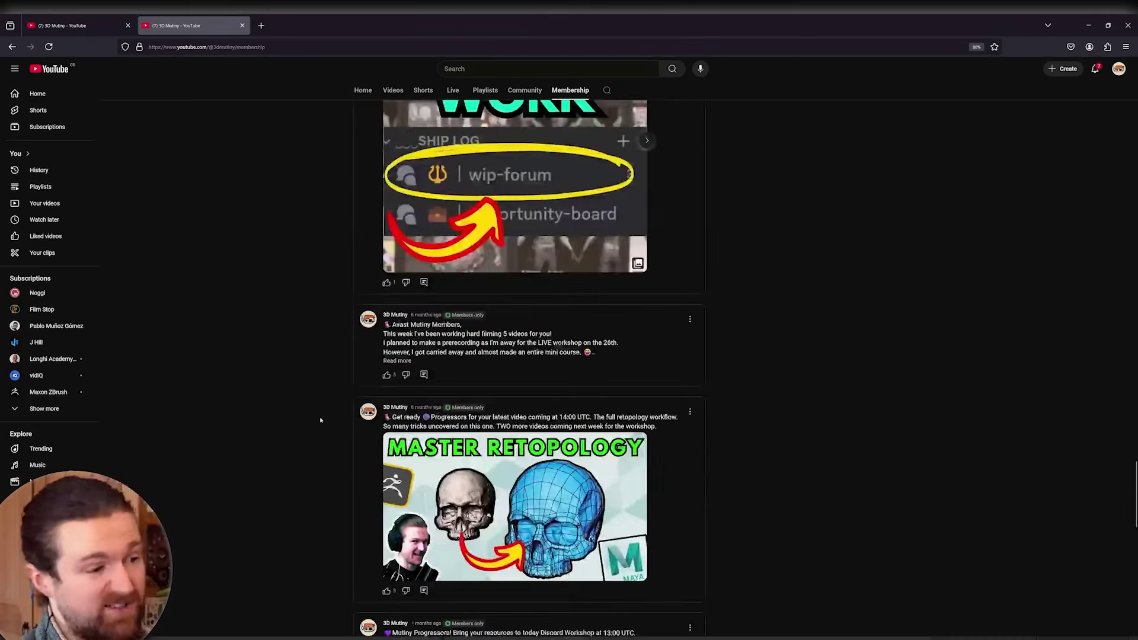
scroll(320, 420, "down", 7)
scroll(321, 419, "down", 5)
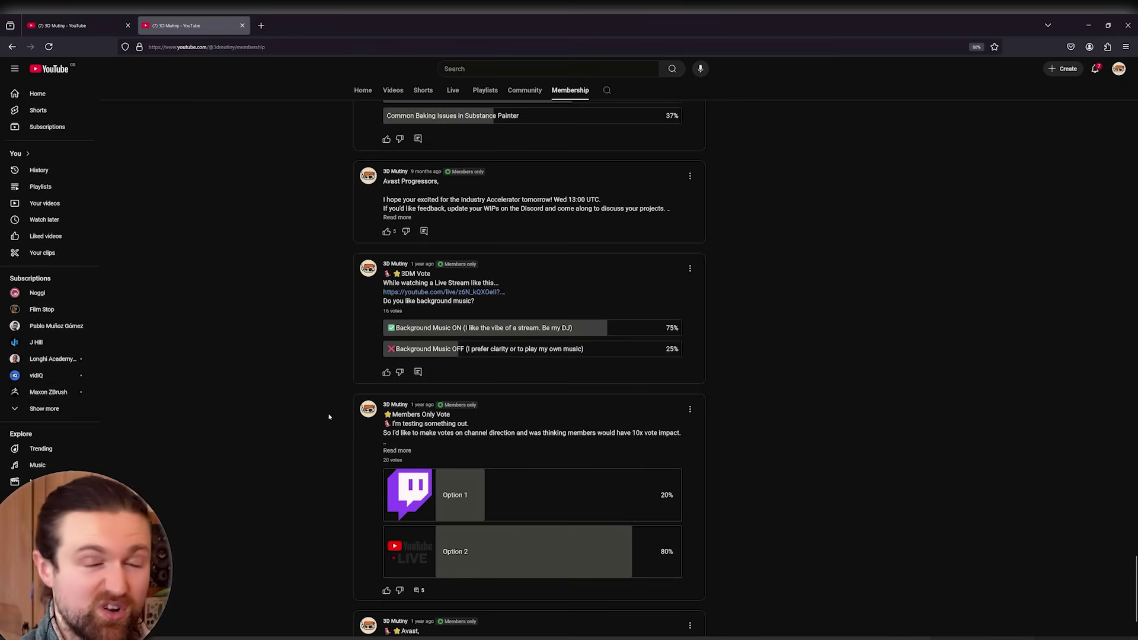
scroll(330, 415, "down", 20)
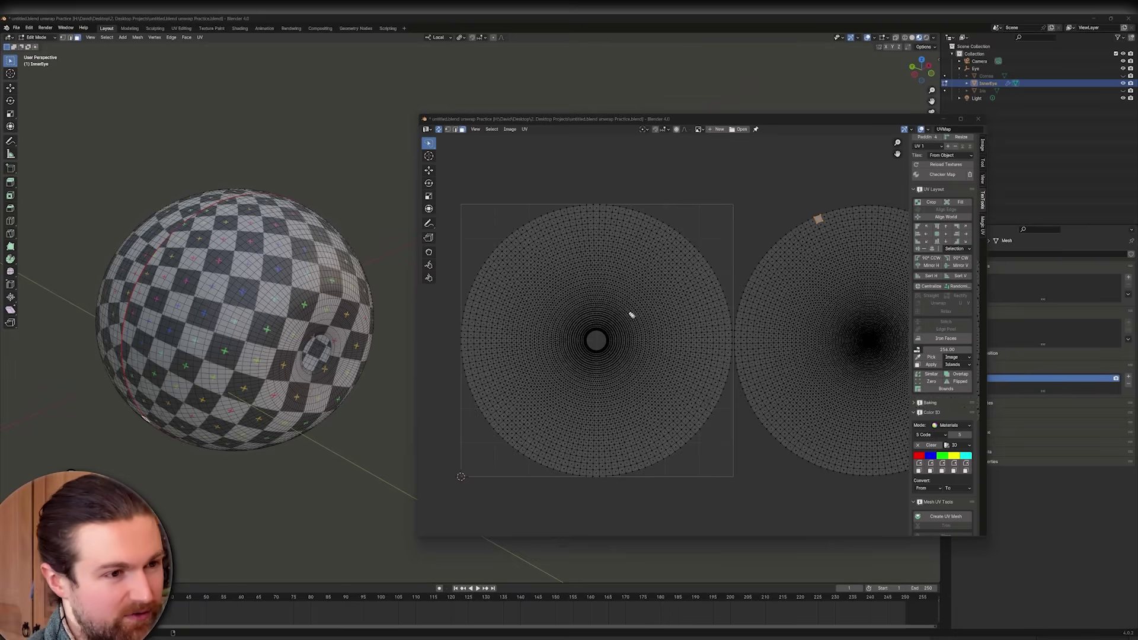
- Draw annotation arrows pointing out from the disc's hole and toward its rim, then clear them
mouse_move(629, 314)
left_mouse_down()
mouse_move(665, 271)
mouse_move(678, 293)
left_mouse_up()
mouse_move(629, 339)
left_mouse_down()
mouse_move(699, 350)
mouse_move(690, 357)
left_mouse_up()
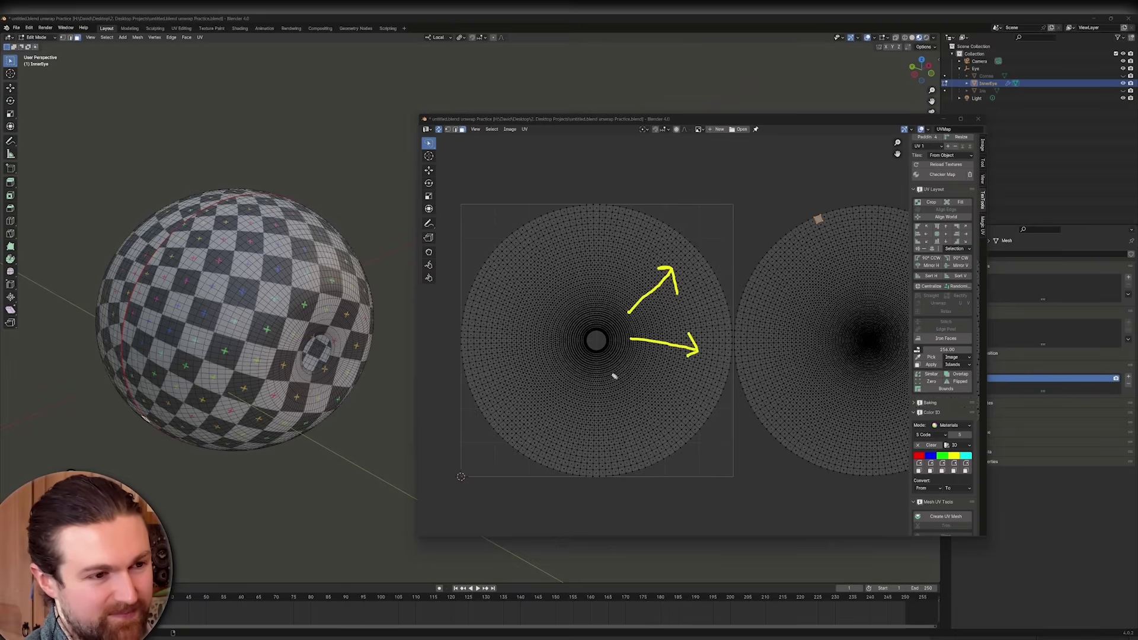
mouse_move(621, 380)
left_mouse_down()
mouse_move(652, 434)
mouse_move(636, 427)
mouse_move(659, 416)
left_mouse_up()
key("Escape")
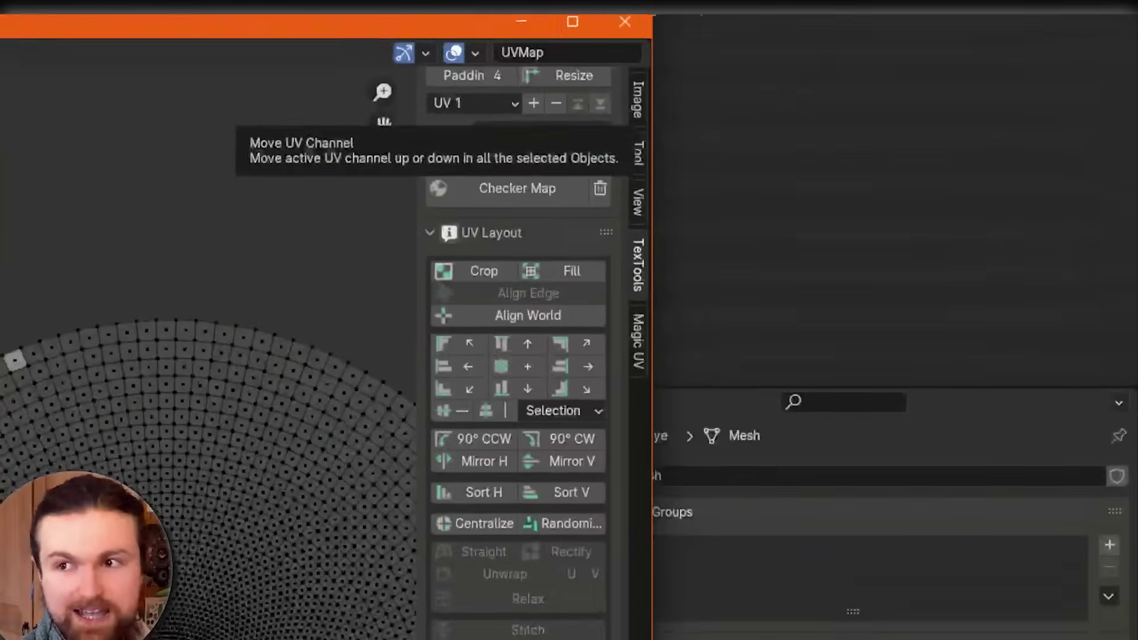
- Enable Display Stretch in the UV Overlays with the Area type, and circle a checker square
left_click(477, 51)
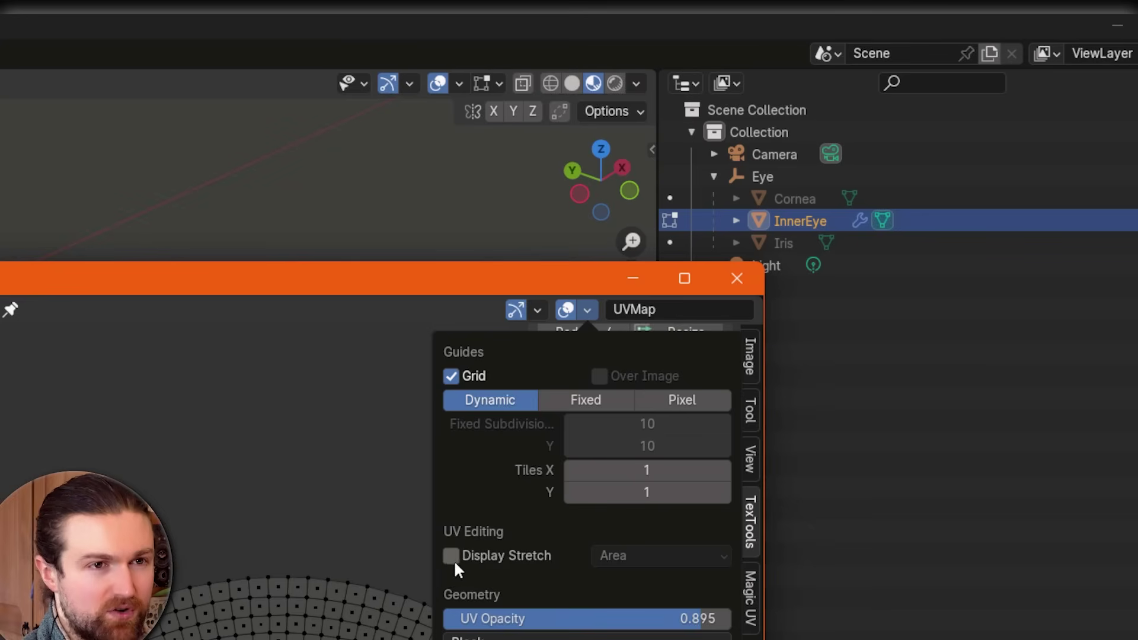
left_click(450, 556)
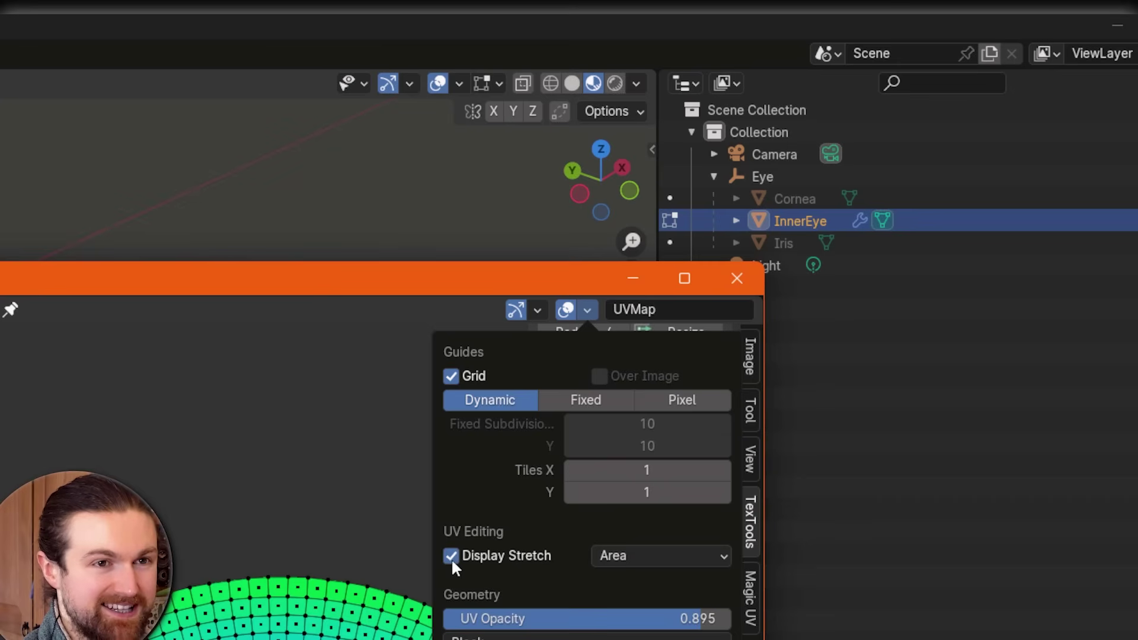
left_click(628, 556)
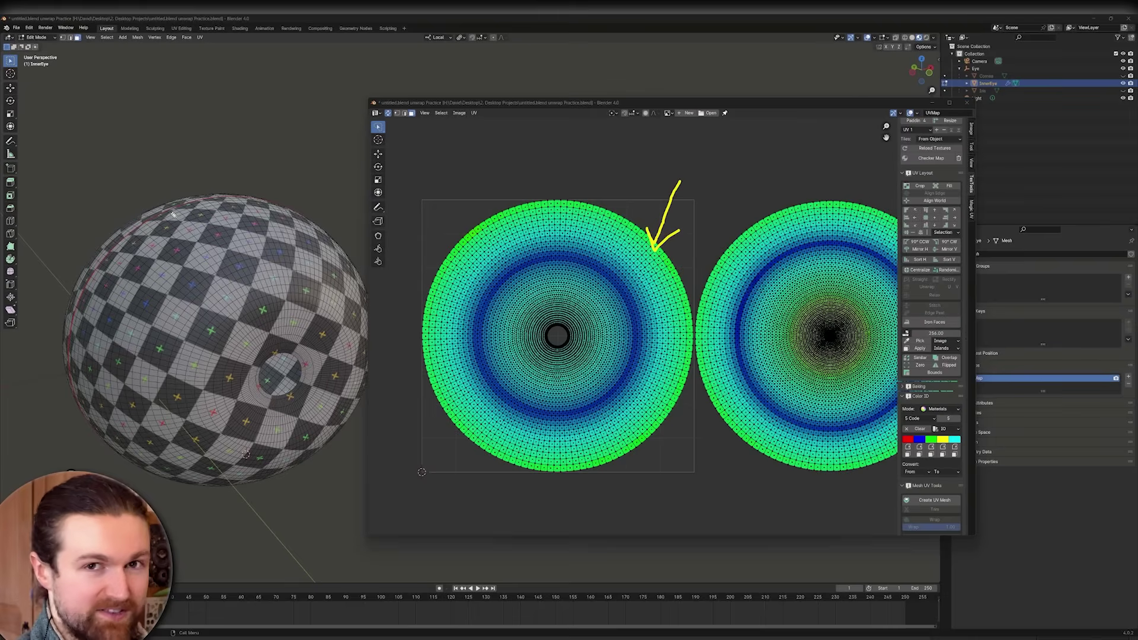
mouse_move(200, 307)
left_mouse_down()
mouse_move(182, 346)
mouse_move(239, 366)
mouse_move(242, 340)
mouse_move(211, 316)
mouse_move(248, 320)
mouse_move(234, 321)
mouse_move(245, 298)
mouse_move(285, 312)
mouse_move(236, 319)
left_mouse_up()
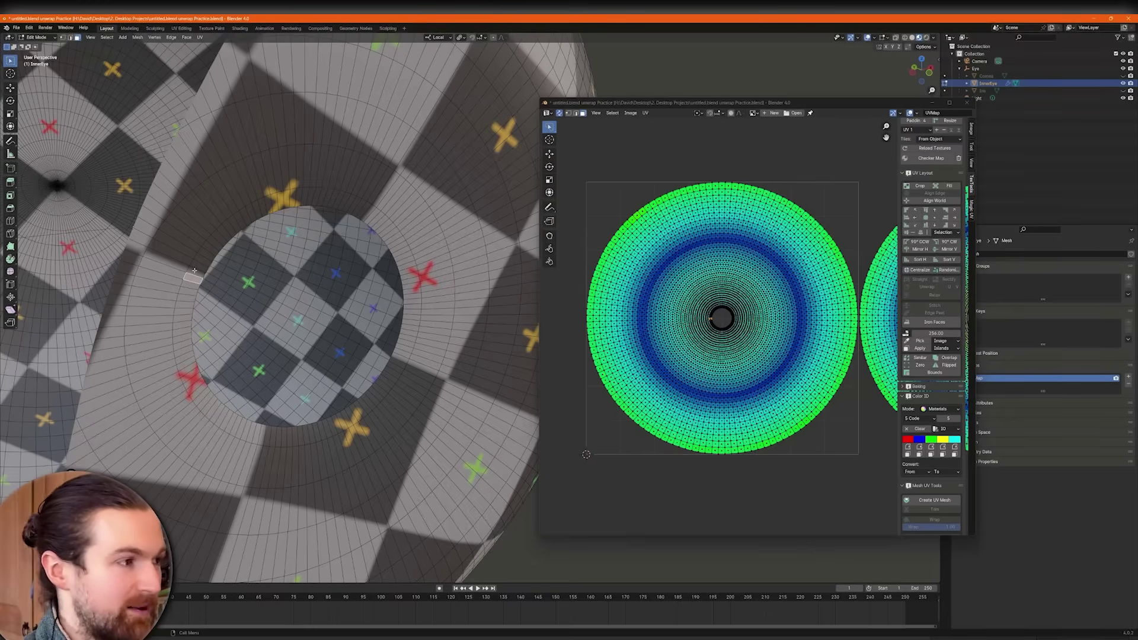
- Switch to Solid shading and select the face loop around the inner hole
left_click(913, 37)
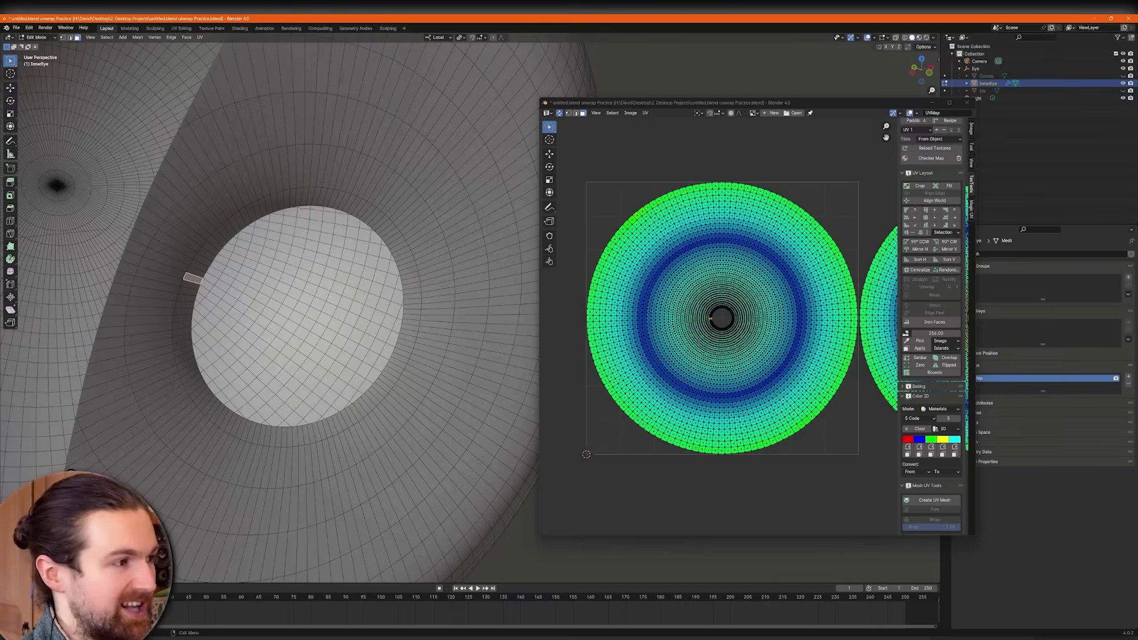
key("ctrl")
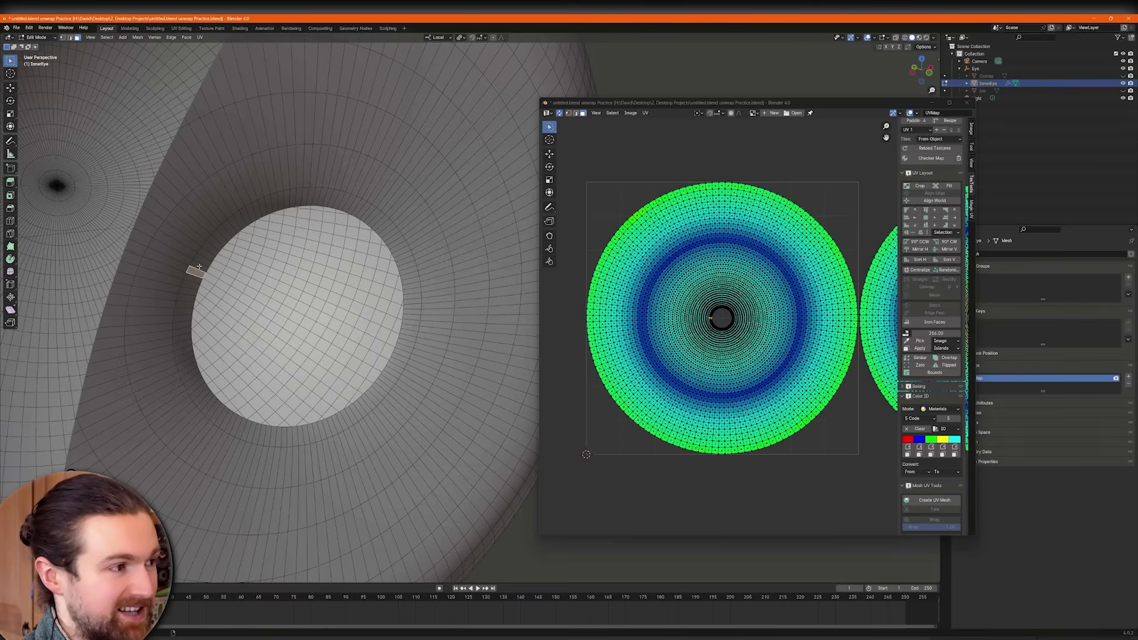
left_click(199, 267, "alt")
scroll(309, 278, "down", 5)
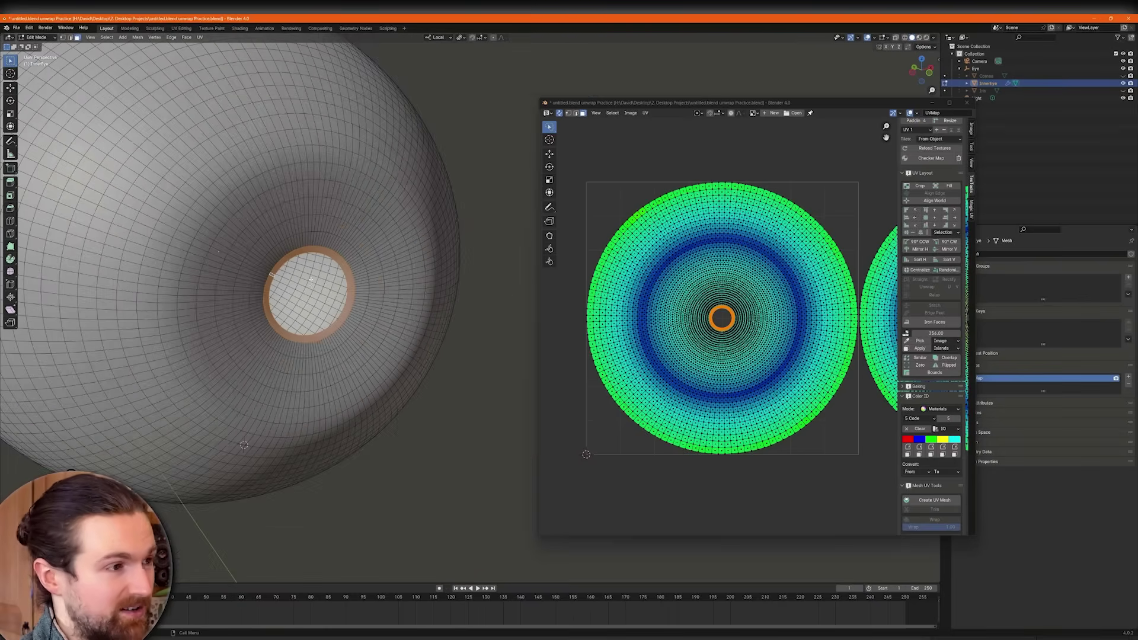
- Grow the face selection outward three times with Ctrl+Numpad Plus to cover the iris ring
key("ctrl+KP_Add")
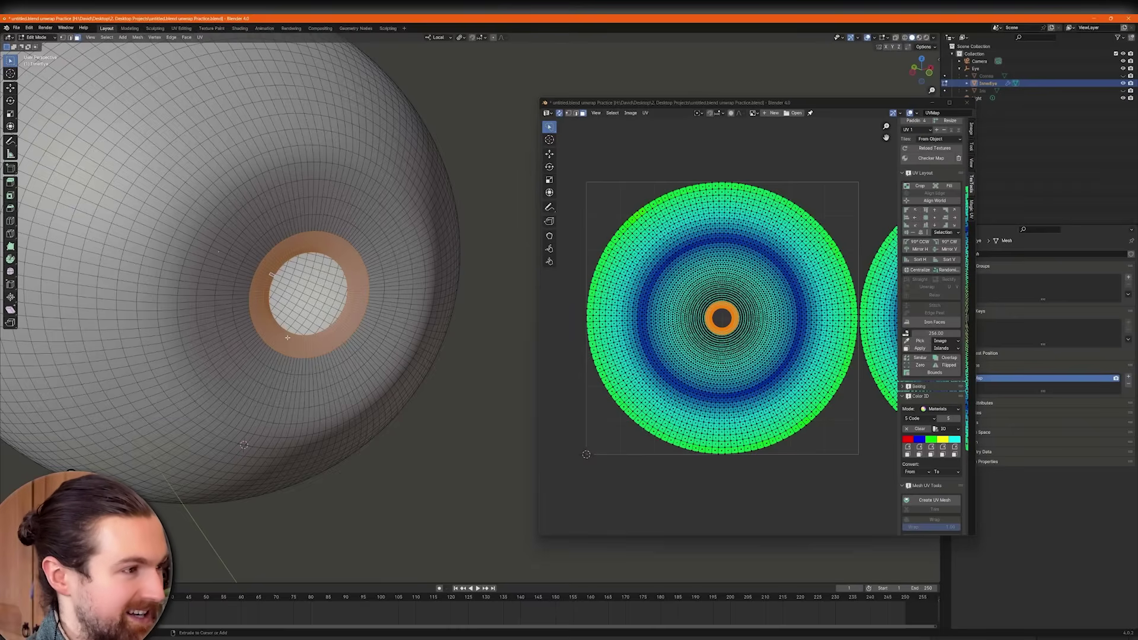
key("ctrl+KP_Add")
key("ctrl+KP_Add")
key("ctrl+KP_Add")
key("ctrl+KP_Add")
key("ctrl+KP_Add")
key("ctrl+KP_Add")
key("ctrl+KP_Add")
key("ctrl+KP_Add")
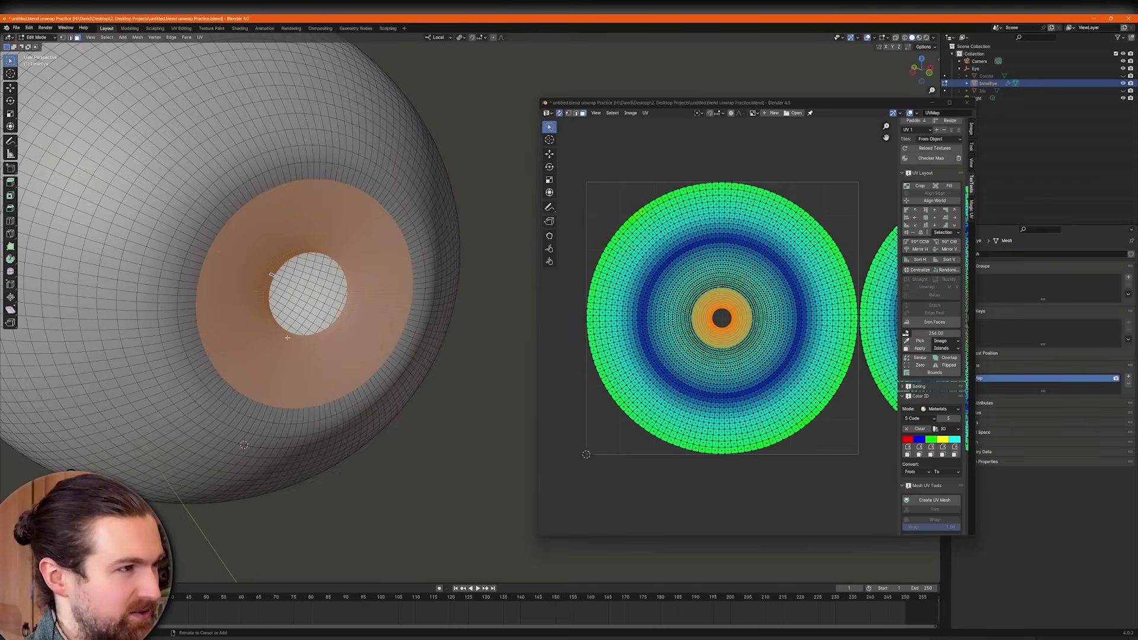
key("ctrl+KP_Add")
key("ctrl+KP_Add")
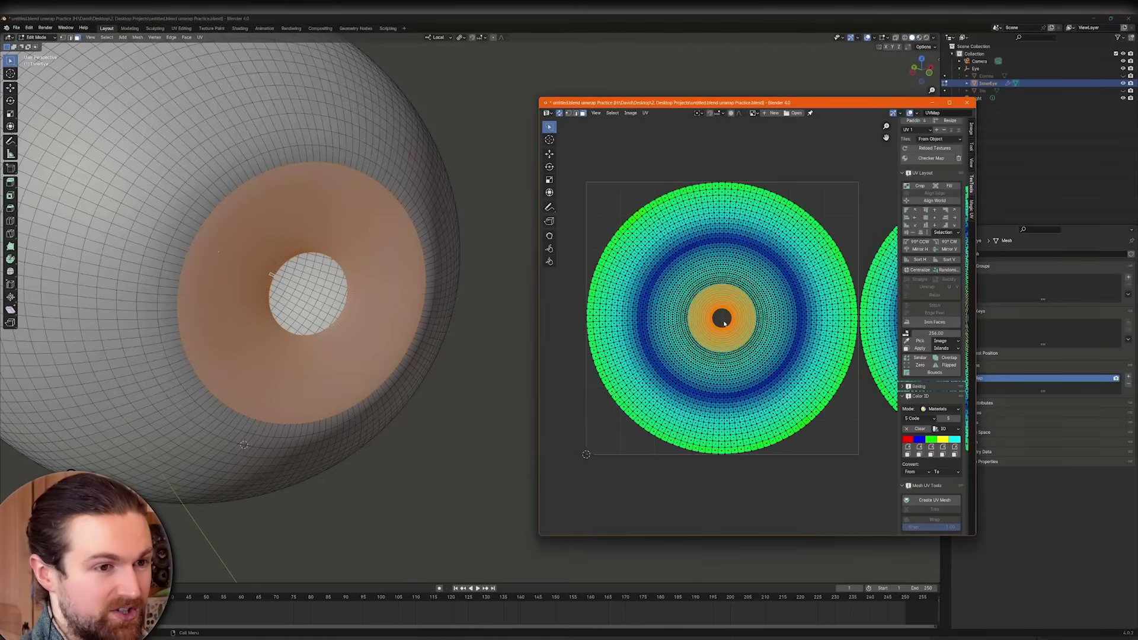
scroll(721, 324, "up", 3)
scroll(722, 324, "down", 3)
scroll(722, 324, "up", 6)
scroll(721, 323, "down", 3)
scroll(721, 324, "down", 2)
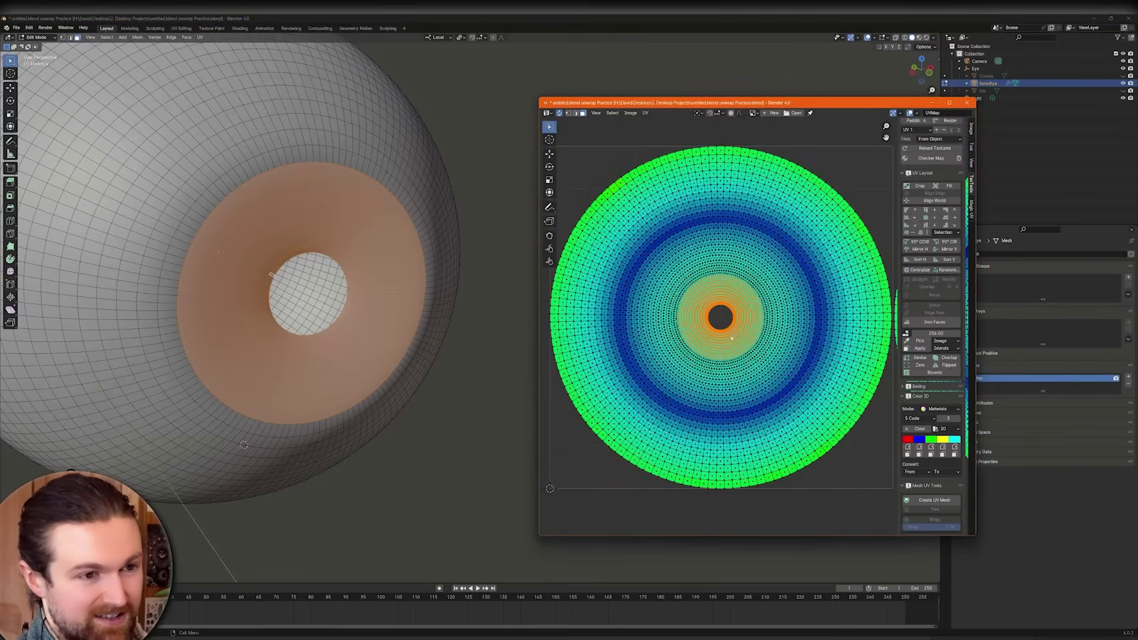
- Turn off Display Stretch in the UV Overlays
scroll(776, 282, "down", 1)
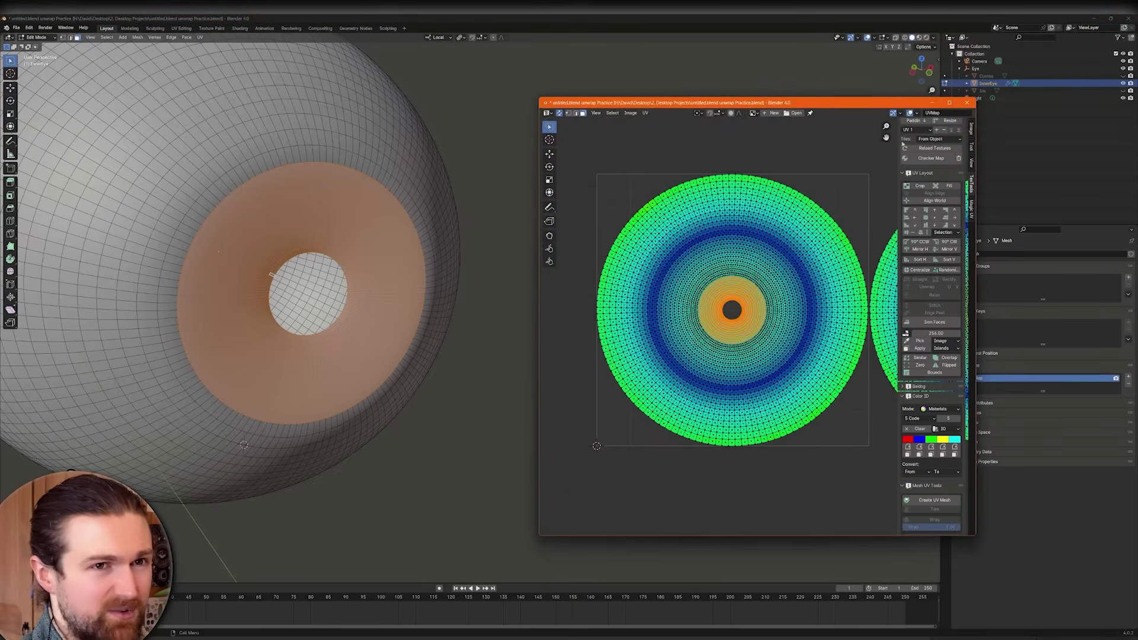
left_click(916, 114)
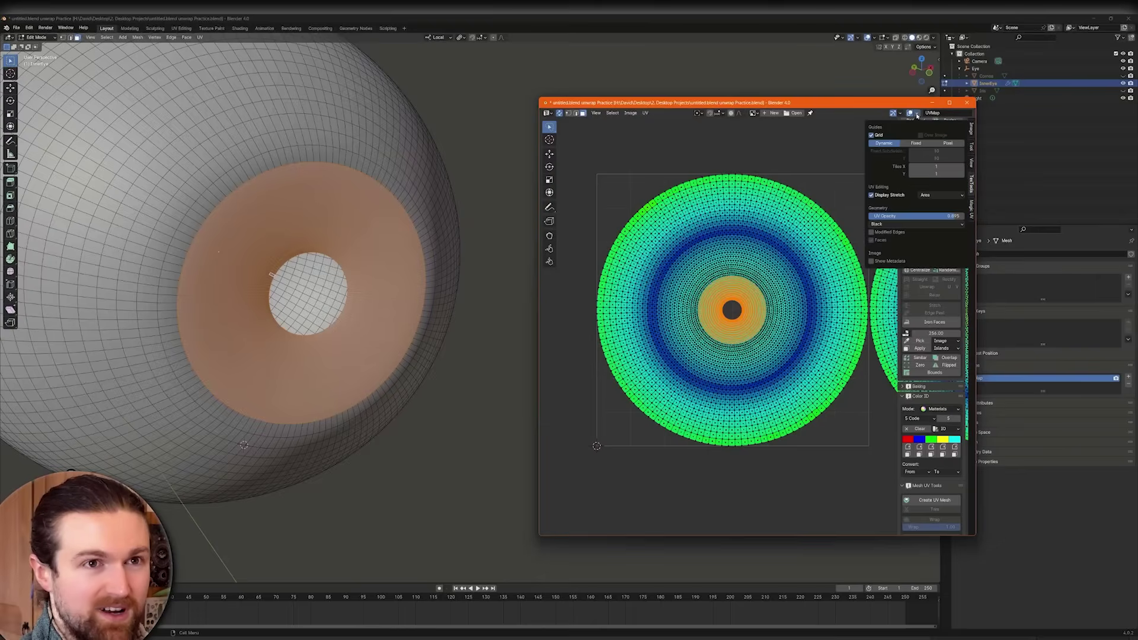
left_click(872, 195)
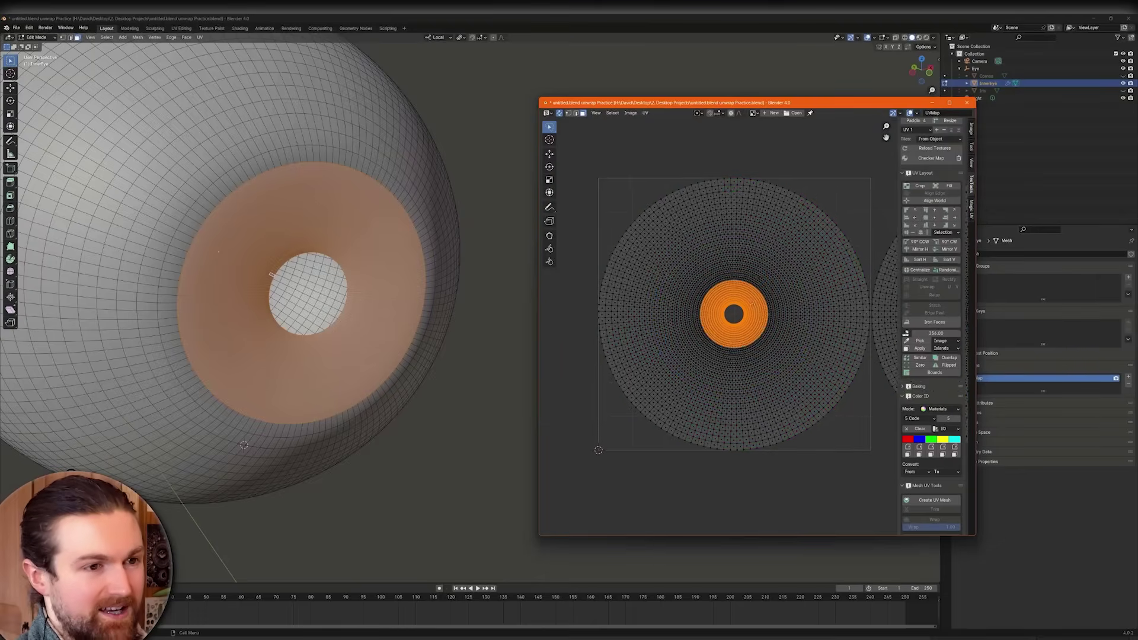
- Enable UV proportional editing and start grabbing the iris ring with 0.2695 smooth falloff
scroll(748, 312, "up", 1)
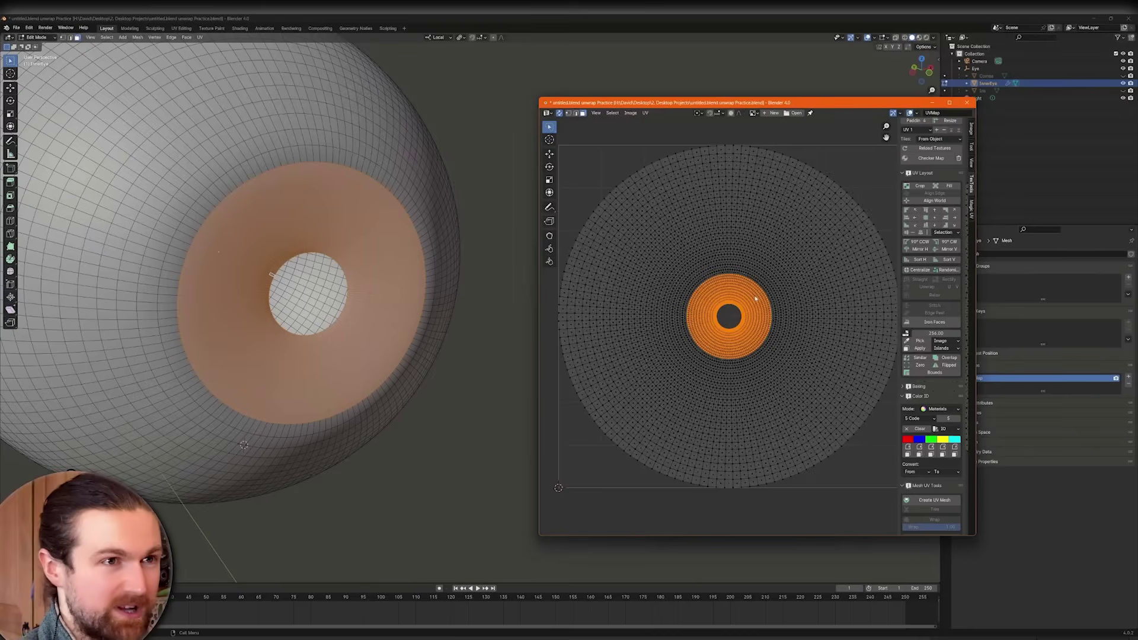
middle_click_drag(756, 312, 742, 335)
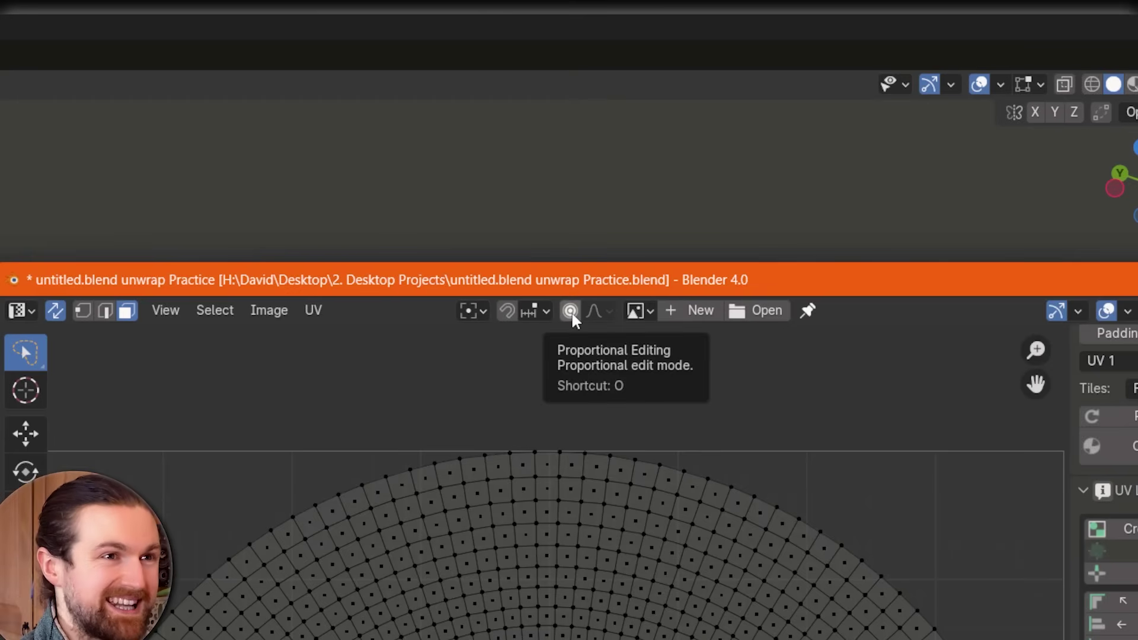
left_click(570, 311)
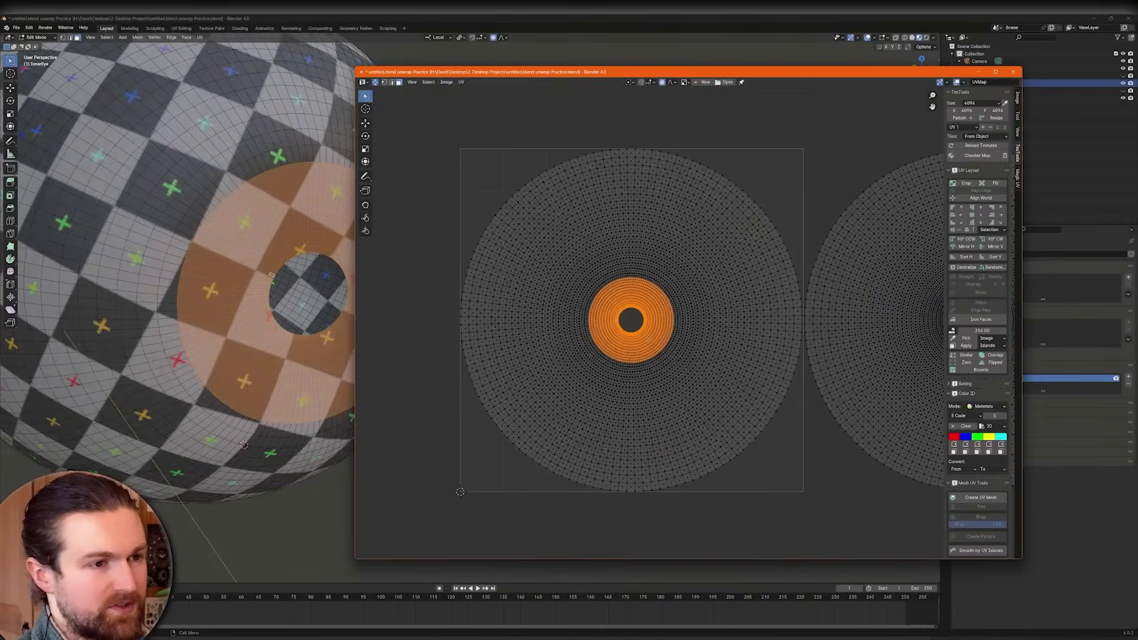
key("g")
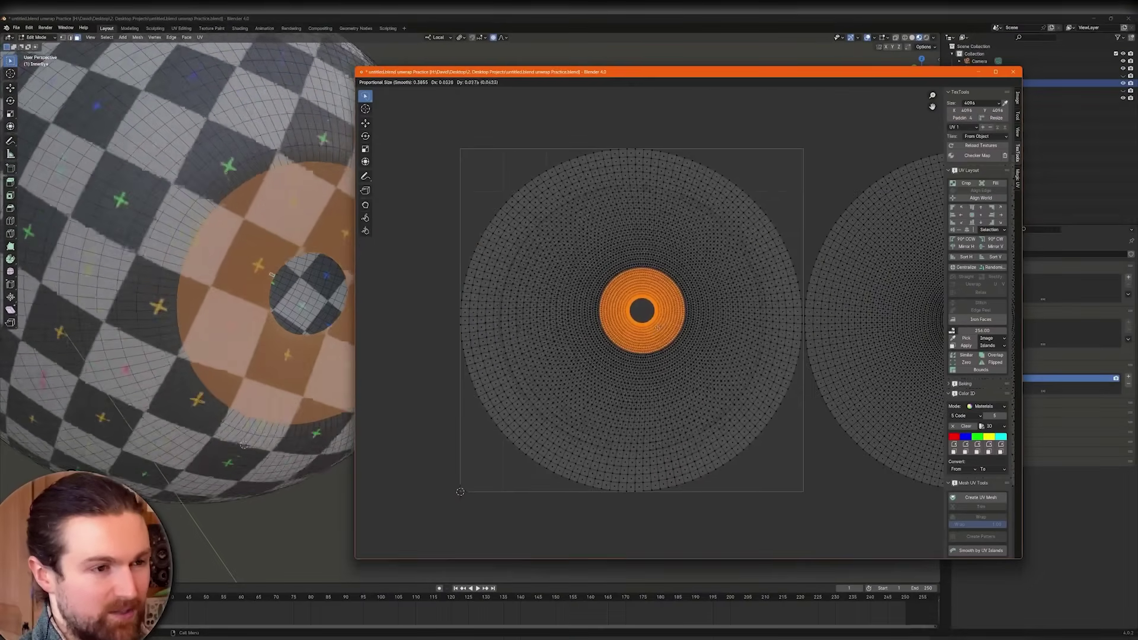
- Make several trial proportional moves of the iris ring, widening the falloff, leaving it centred
scroll(640, 348, "up", 1)
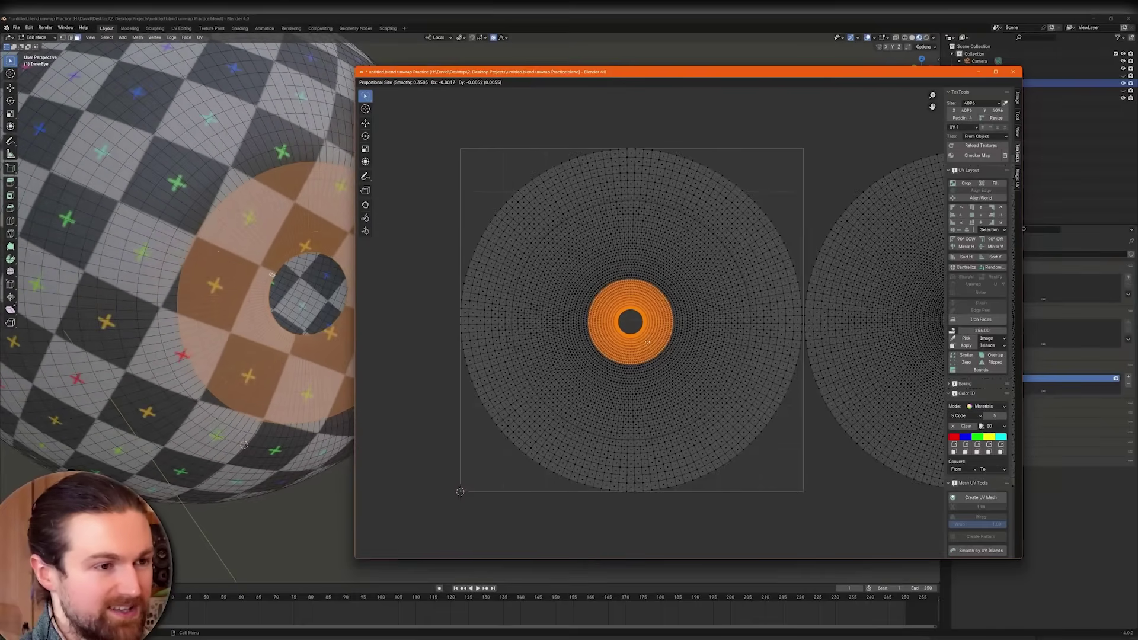
left_click(648, 347)
key("g")
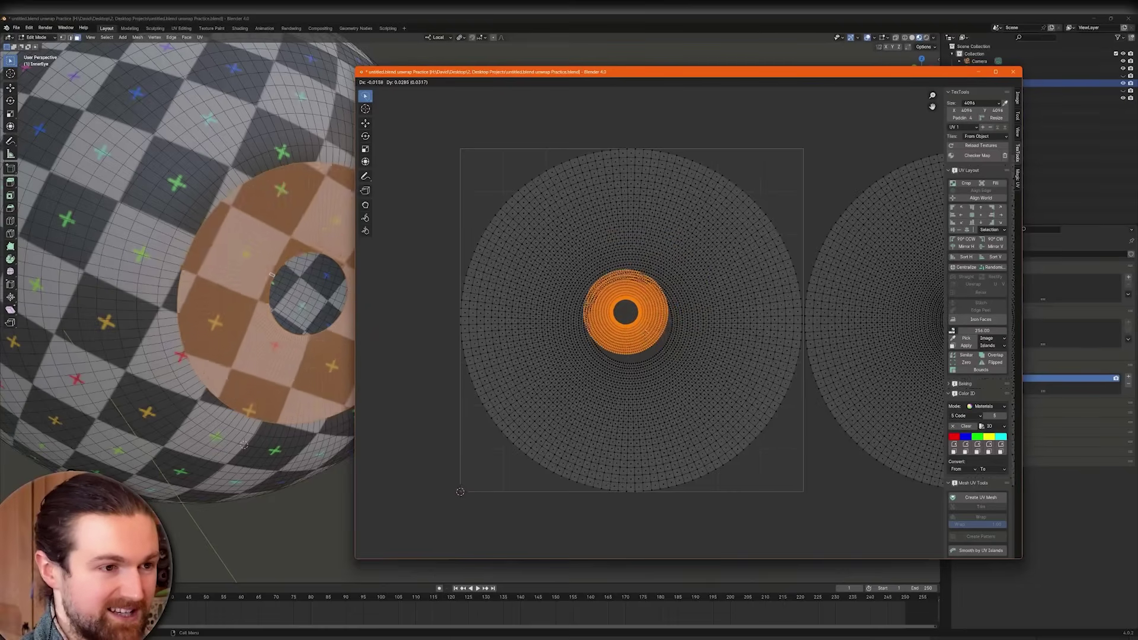
left_click(660, 351)
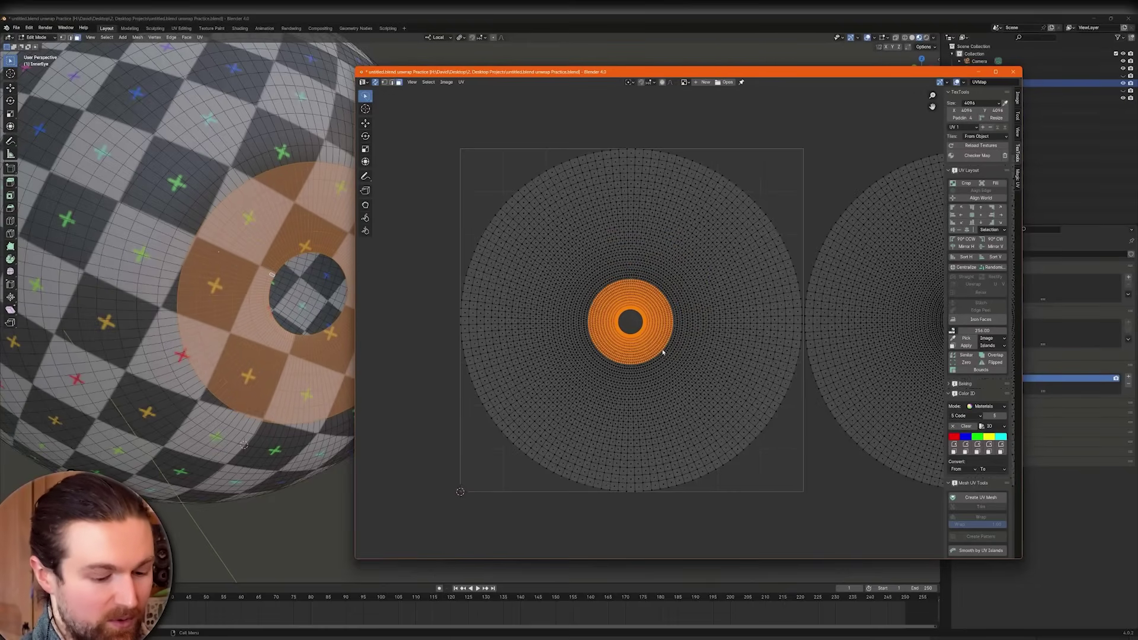
key("g")
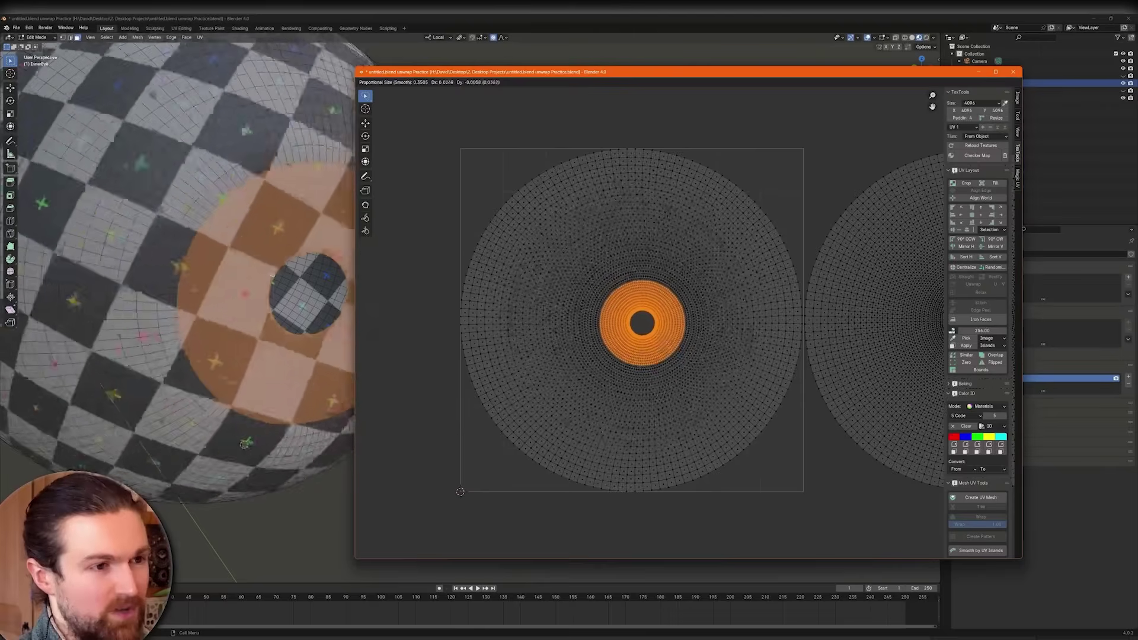
scroll(662, 338, "up", 7)
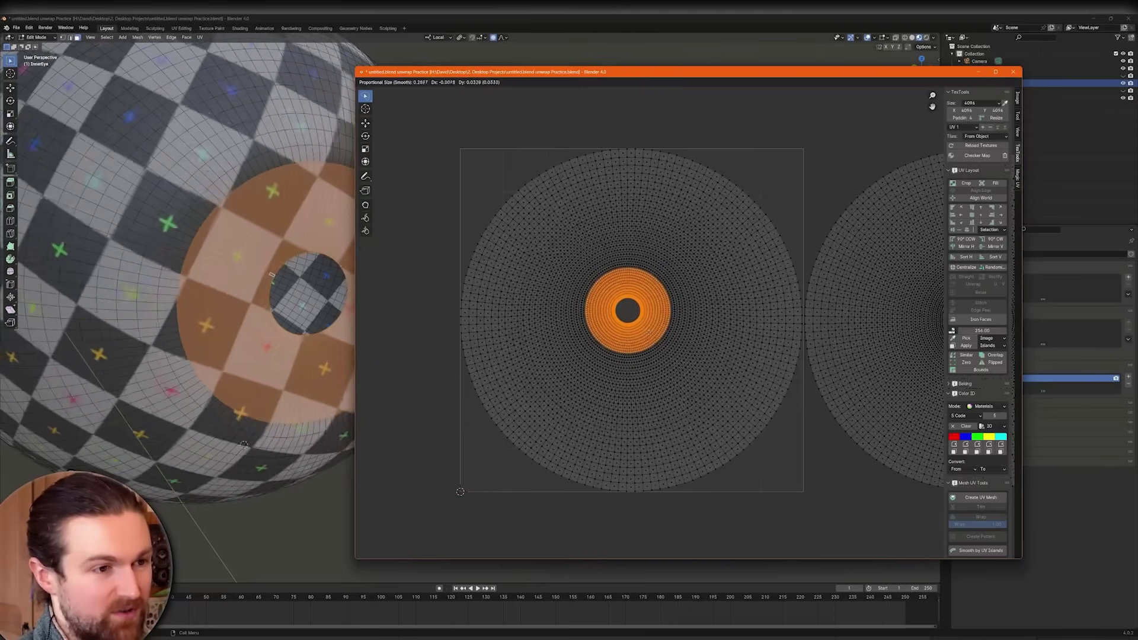
scroll(646, 347, "up", 1)
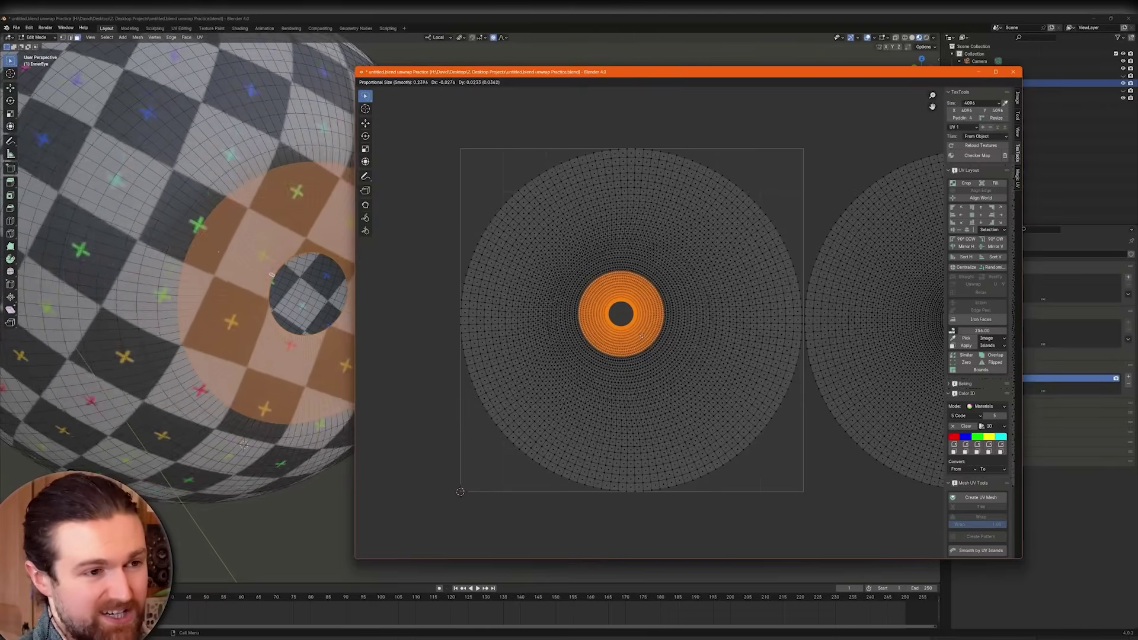
scroll(650, 344, "down", 3)
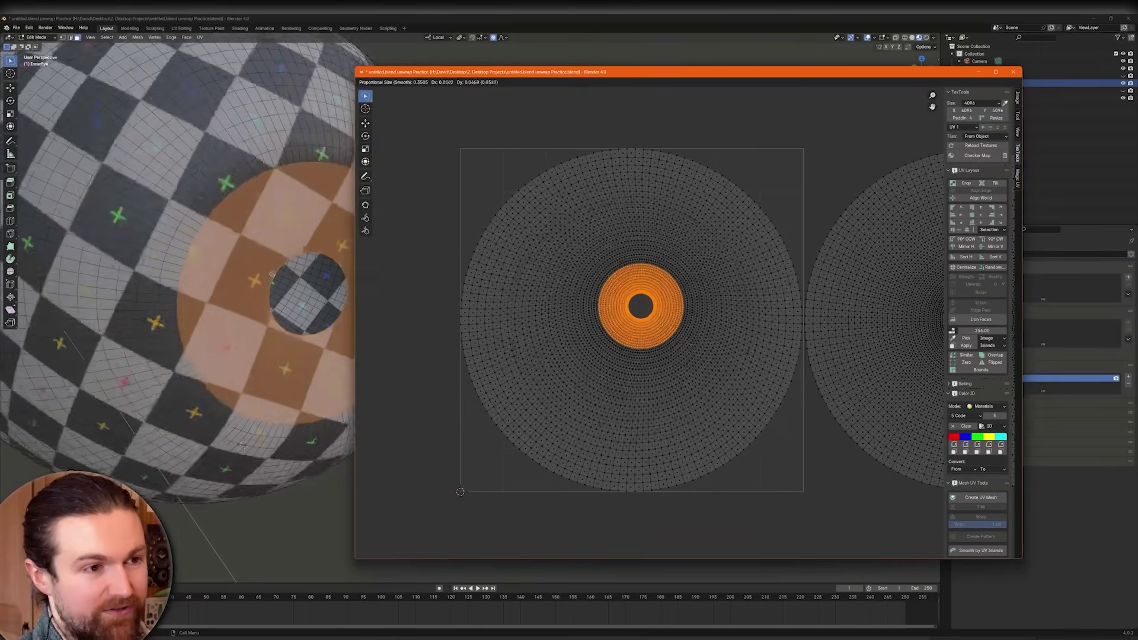
left_click(650, 345)
key("g")
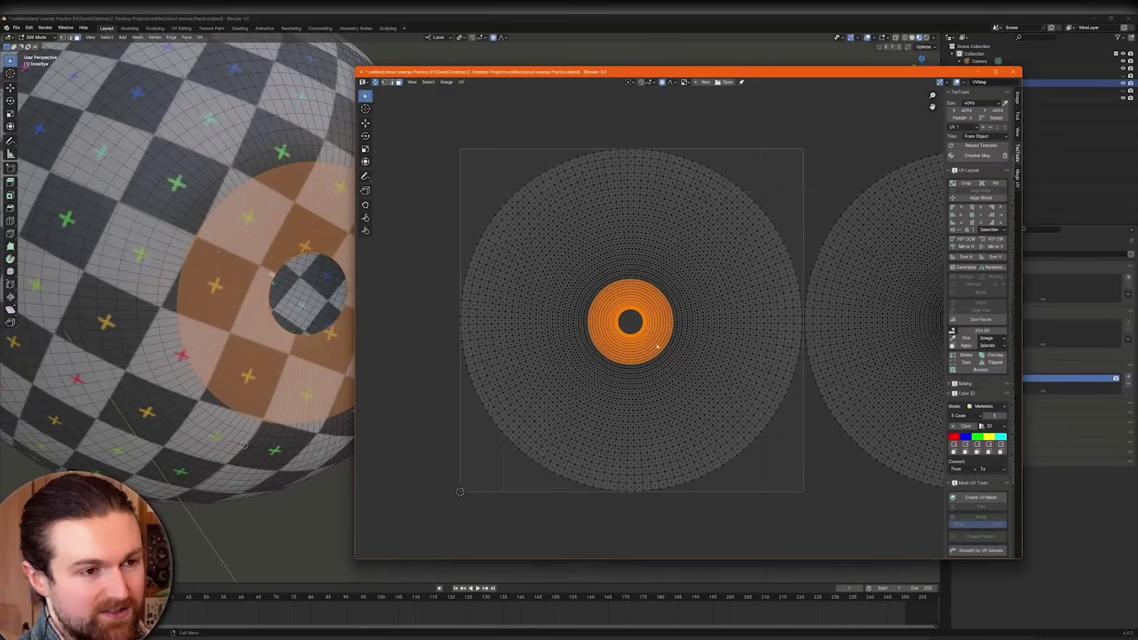
- Scale the central iris ring up about 1.7× with a 0.39 smooth proportional falloff
key("s")
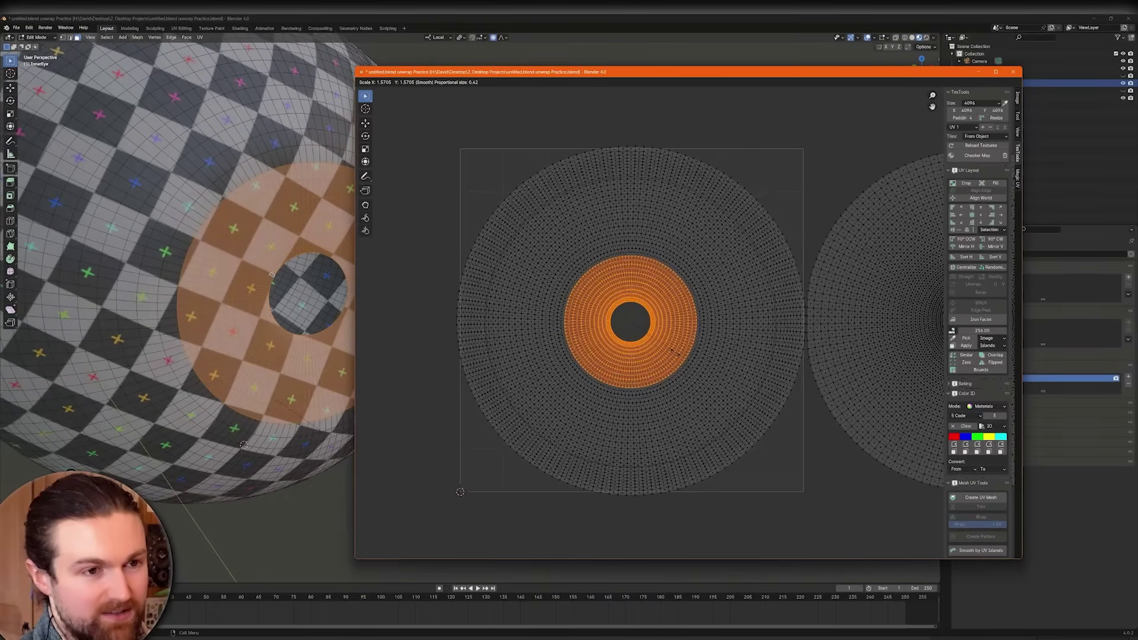
scroll(673, 353, "up", 1)
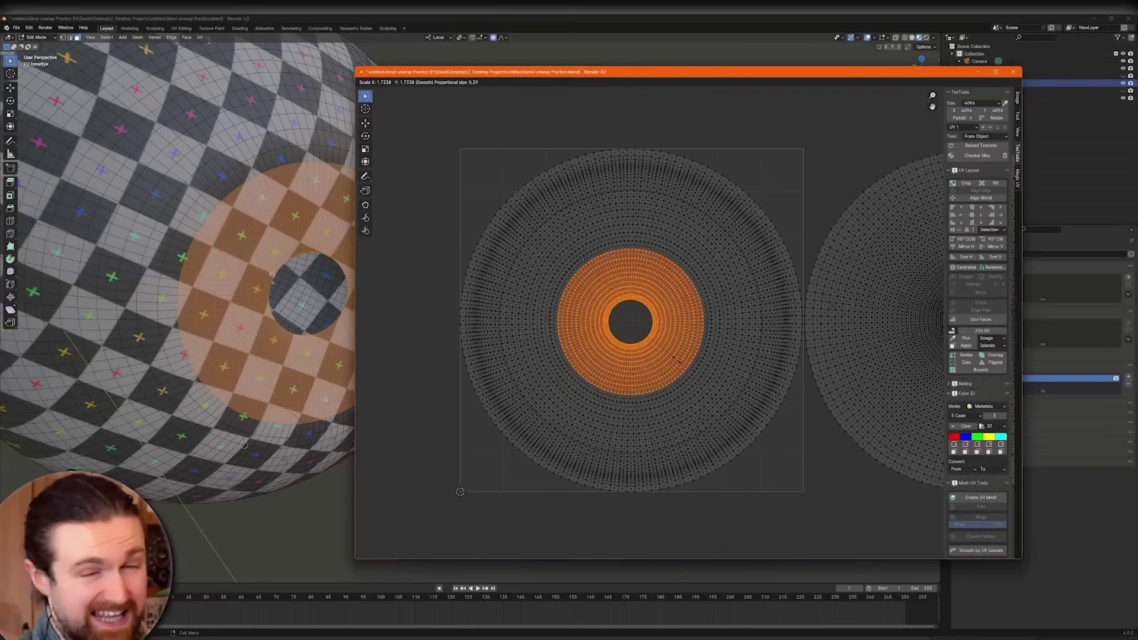
scroll(675, 358, "up", 1)
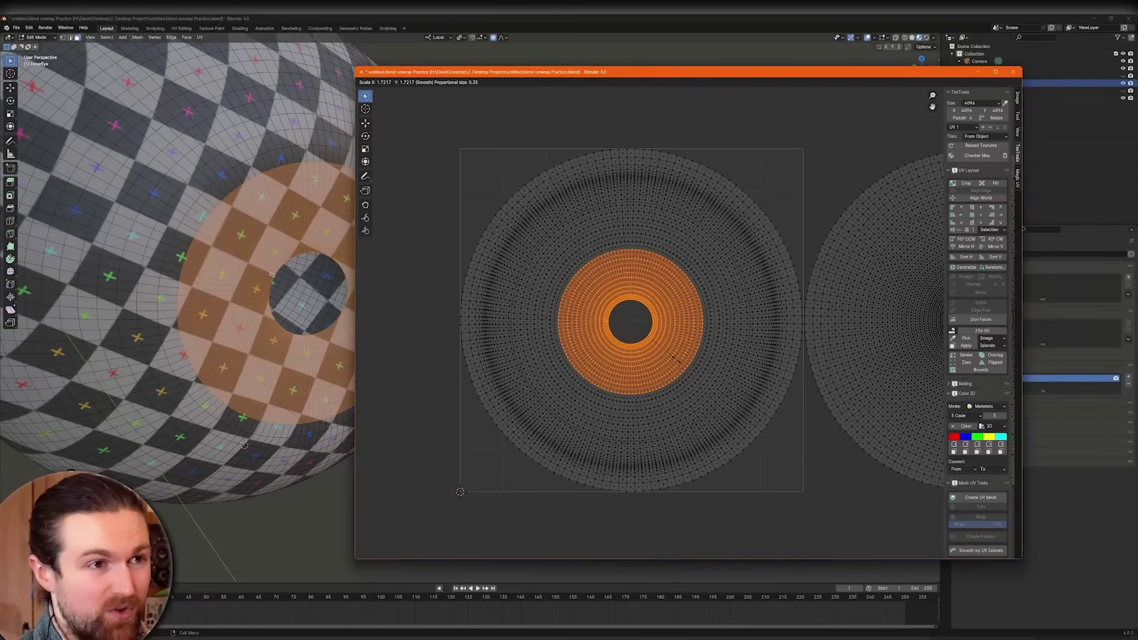
scroll(674, 358, "down", 1)
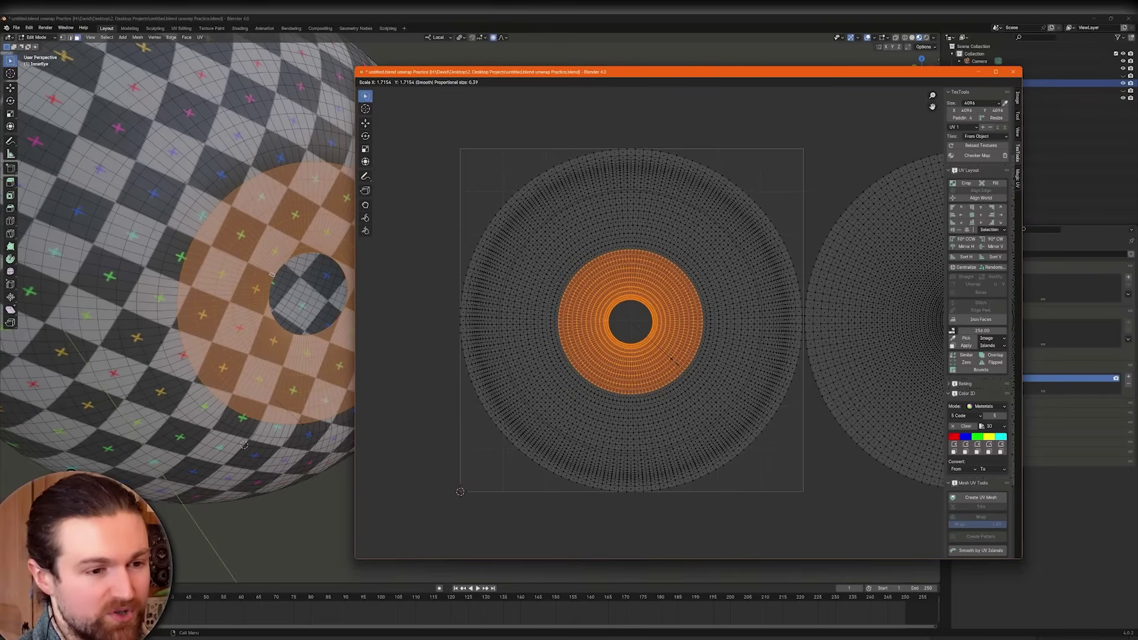
scroll(671, 359, "down", 1)
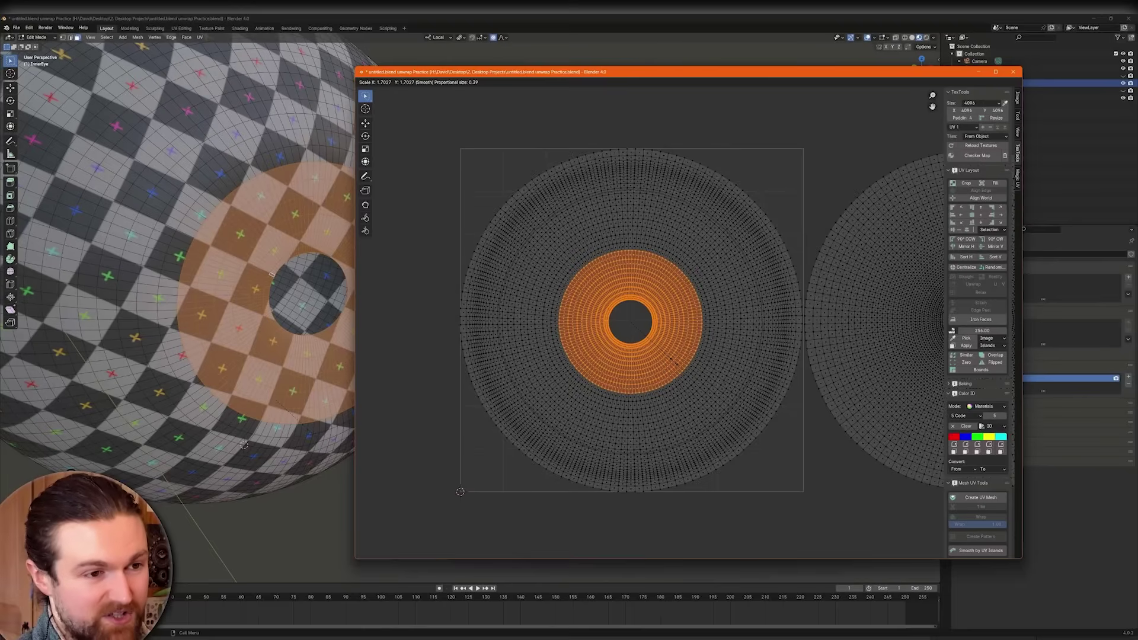
scroll(672, 359, "up", 1)
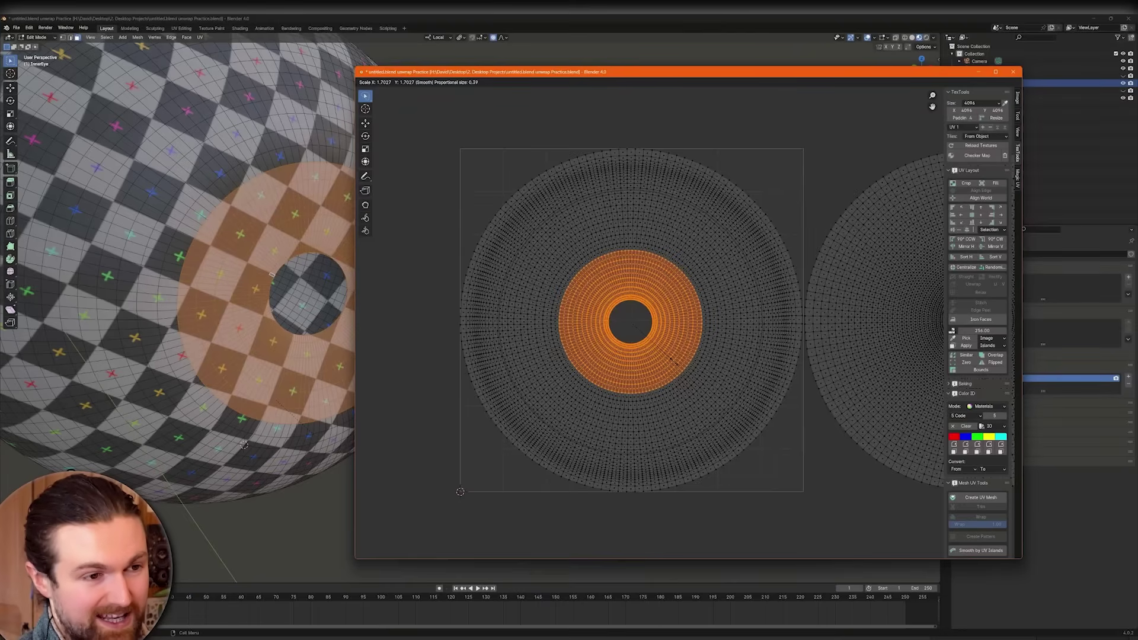
- Apply the iris ring scale at 1.703 and orbit the sphere to show its stretched side
left_click(667, 364)
middle_click_drag(626, 329, 654, 335)
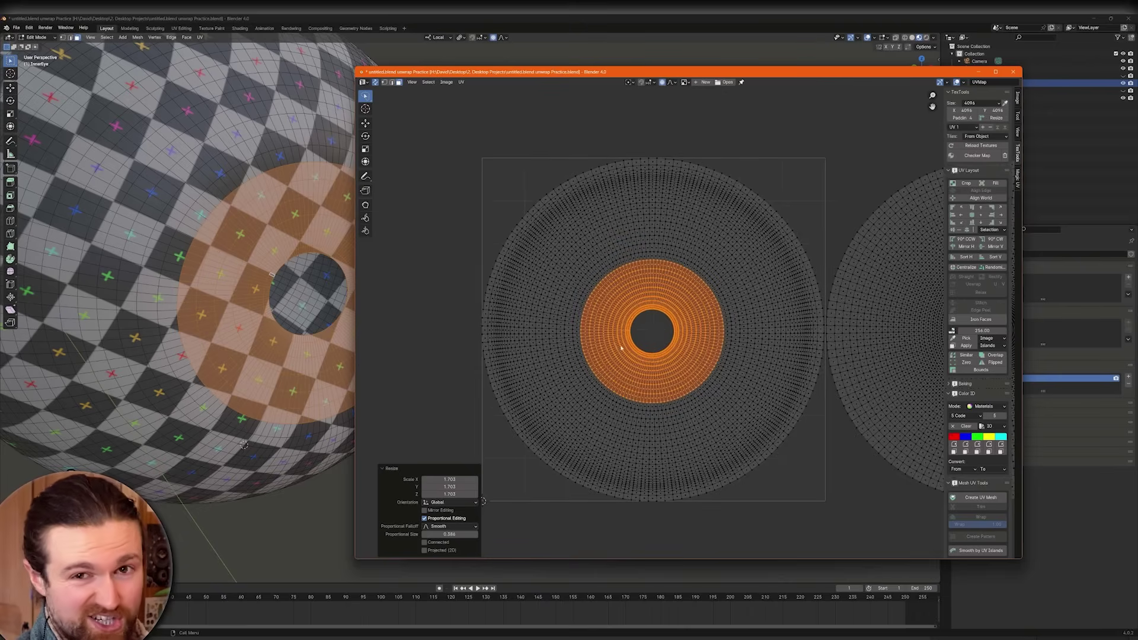
middle_click_drag(666, 369, 671, 355)
middle_click_drag(213, 409, 237, 373)
- Outline the sphere's stretched outer region in yellow and add arrows pointing at it
middle_click_drag(162, 333, 127, 347)
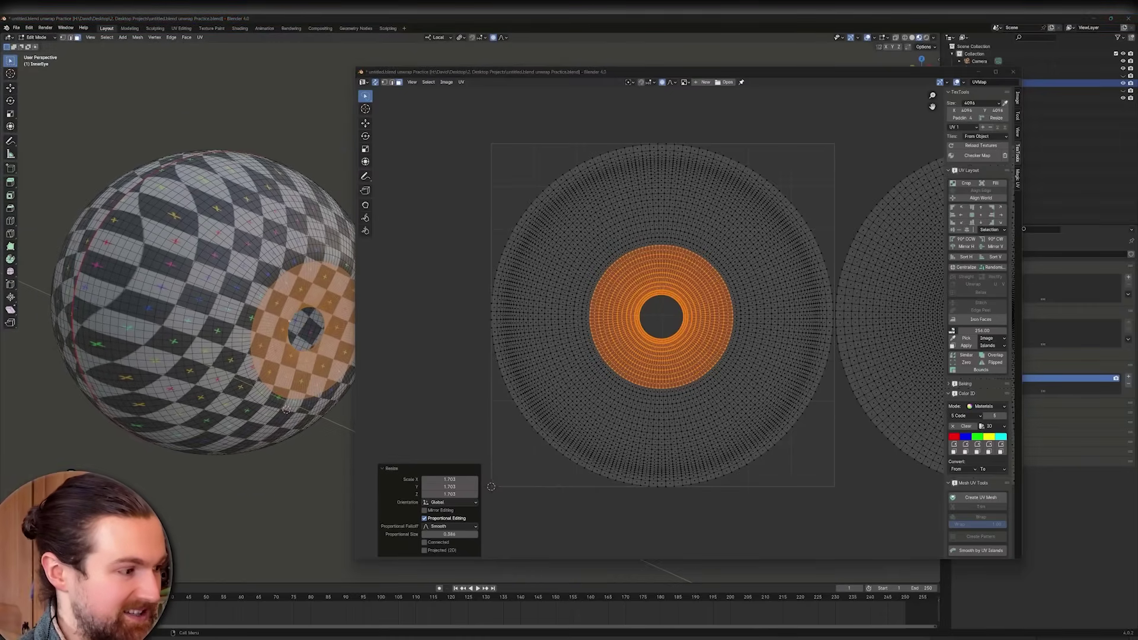
mouse_move(86, 289)
left_mouse_down()
mouse_move(81, 355)
mouse_move(105, 434)
mouse_move(149, 449)
mouse_move(162, 442)
mouse_move(167, 392)
mouse_move(157, 346)
mouse_move(193, 268)
mouse_move(256, 221)
mouse_move(312, 206)
mouse_move(321, 186)
mouse_move(270, 161)
mouse_move(191, 170)
mouse_move(103, 235)
mouse_move(83, 294)
left_mouse_up()
left_click_drag(289, 89, 261, 191)
mouse_move(250, 171)
left_mouse_down()
mouse_move(261, 191)
mouse_move(280, 173)
left_mouse_up()
mouse_move(160, 104)
left_mouse_down()
mouse_move(181, 226)
mouse_move(188, 199)
left_mouse_up()
mouse_move(259, 479)
left_mouse_down()
mouse_move(281, 392)
mouse_move(254, 407)
mouse_move(282, 383)
mouse_move(296, 422)
left_mouse_up()
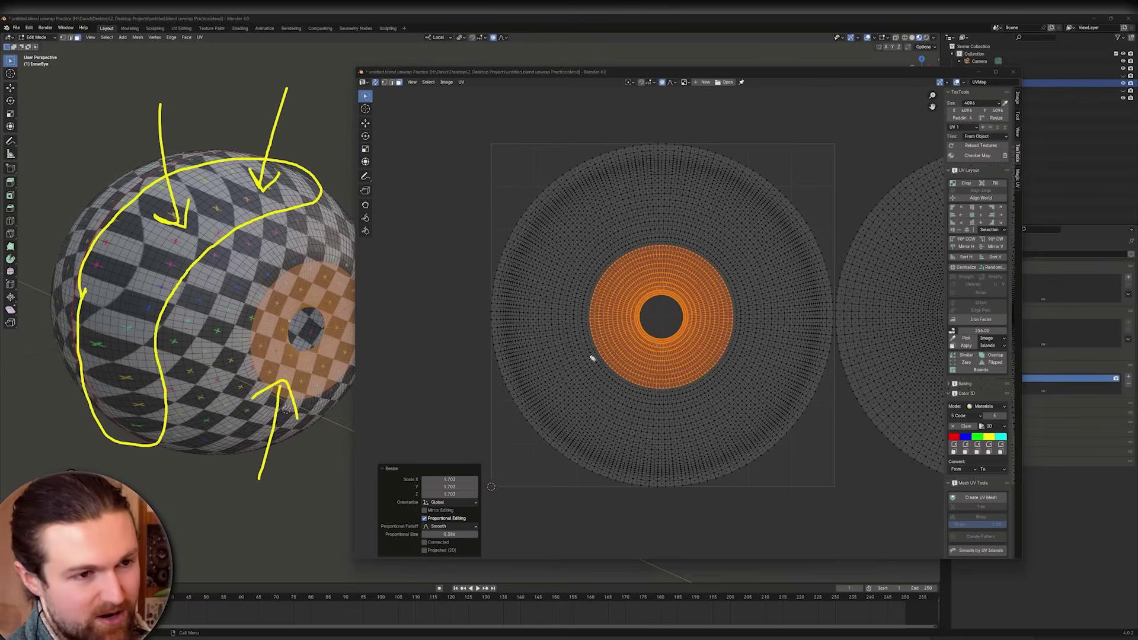
- Select the whole linked outer eye UV island and zoom to inspect its edges
key("l")
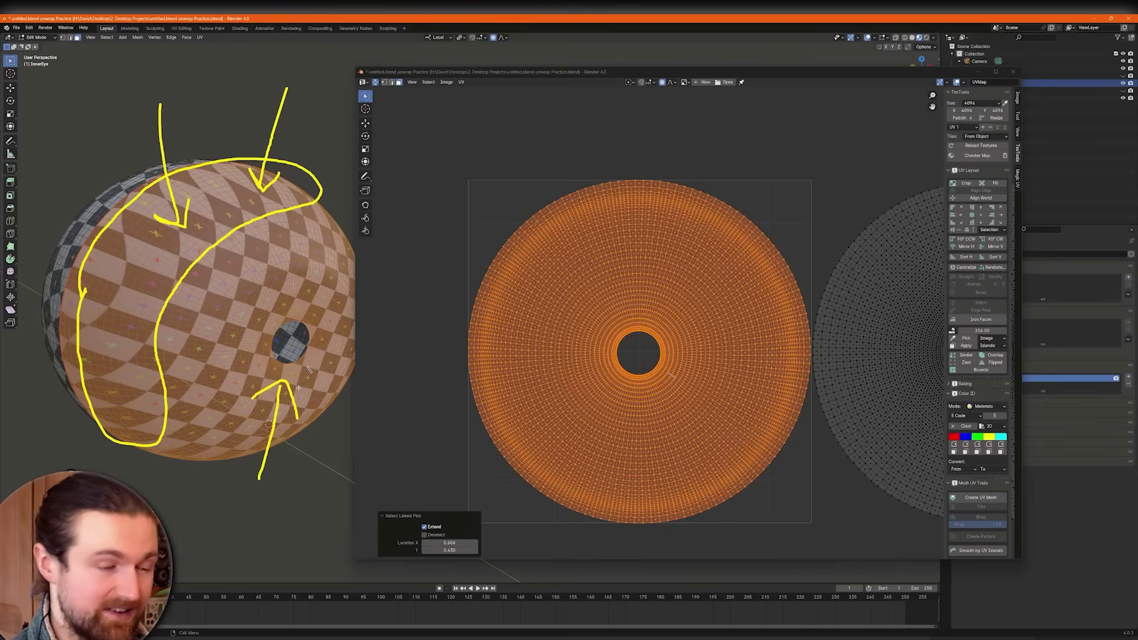
scroll(643, 173, "up", 4)
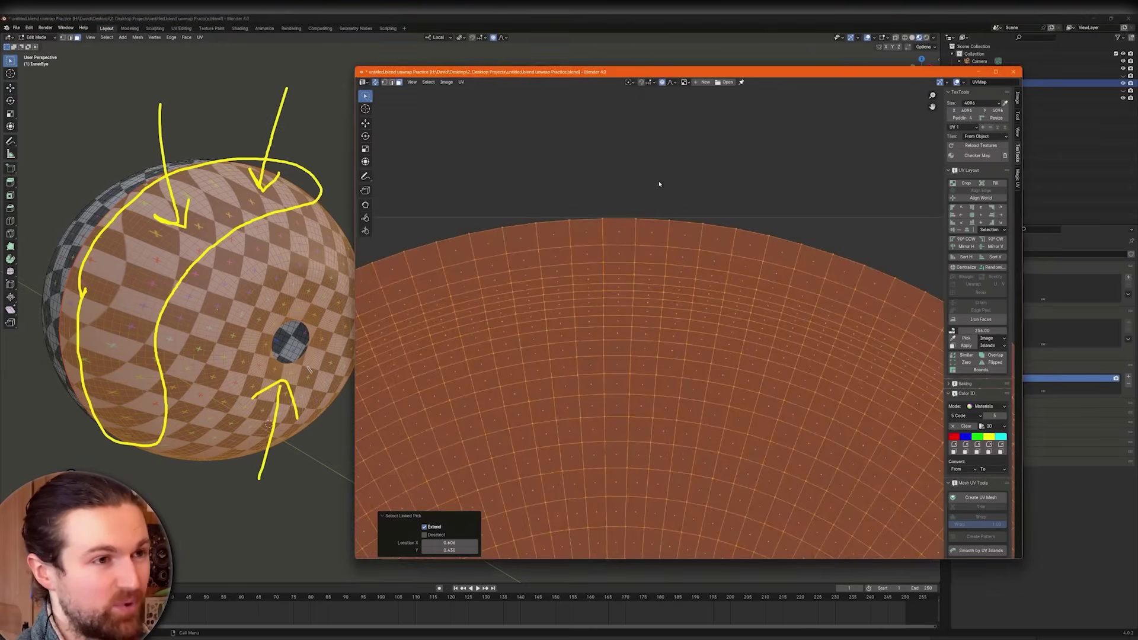
scroll(659, 236, "down", 2)
scroll(848, 417, "up", 4)
scroll(756, 424, "down", 5)
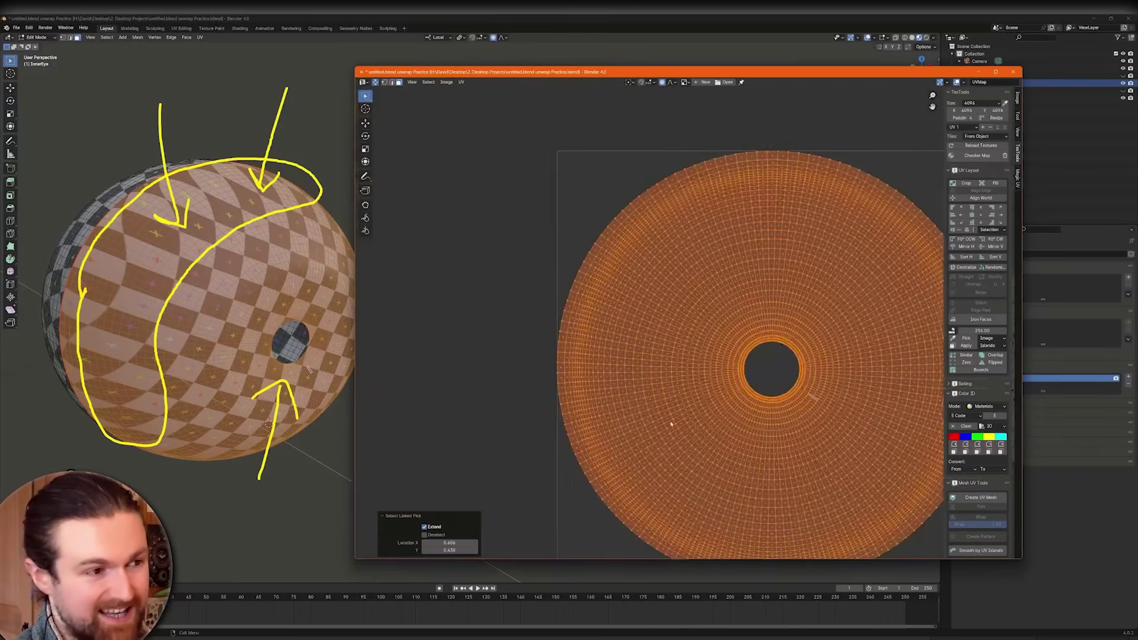
scroll(545, 380, "up", 5)
scroll(545, 380, "up", 2)
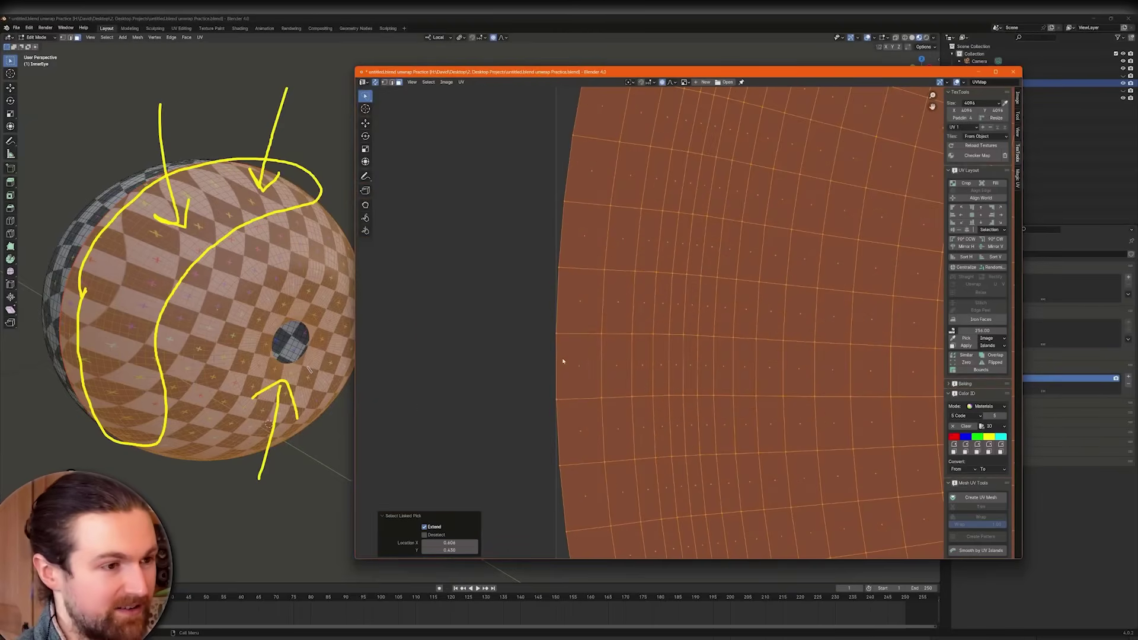
scroll(563, 361, "down", 8)
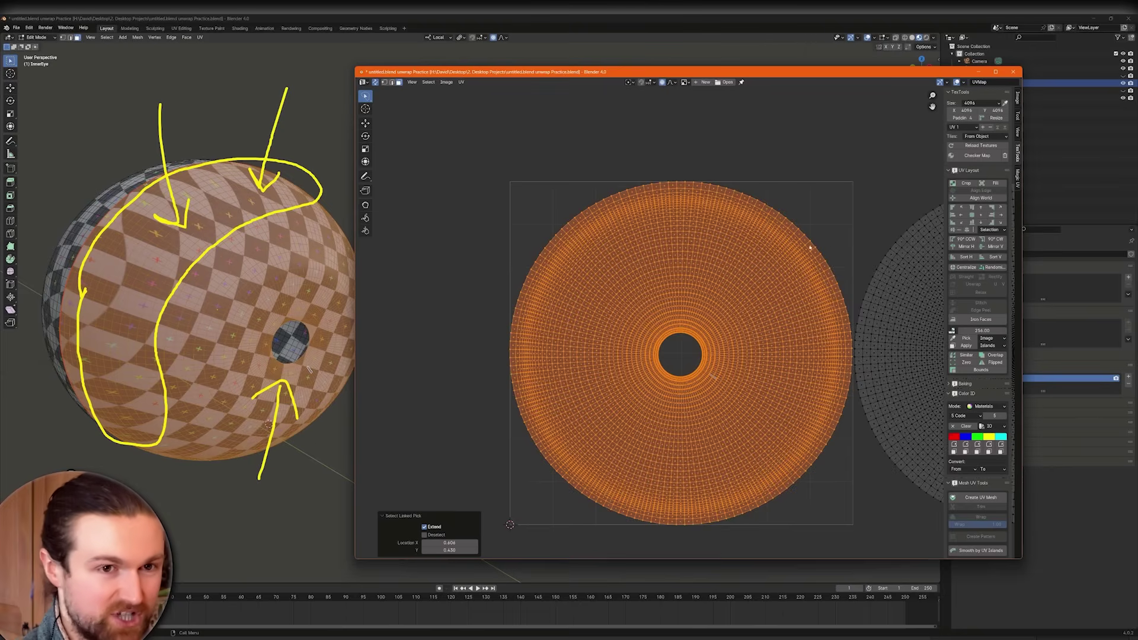
- Fit the selected eye island to fill the 0–1 UV tile with TexTools Fill
left_click(995, 183)
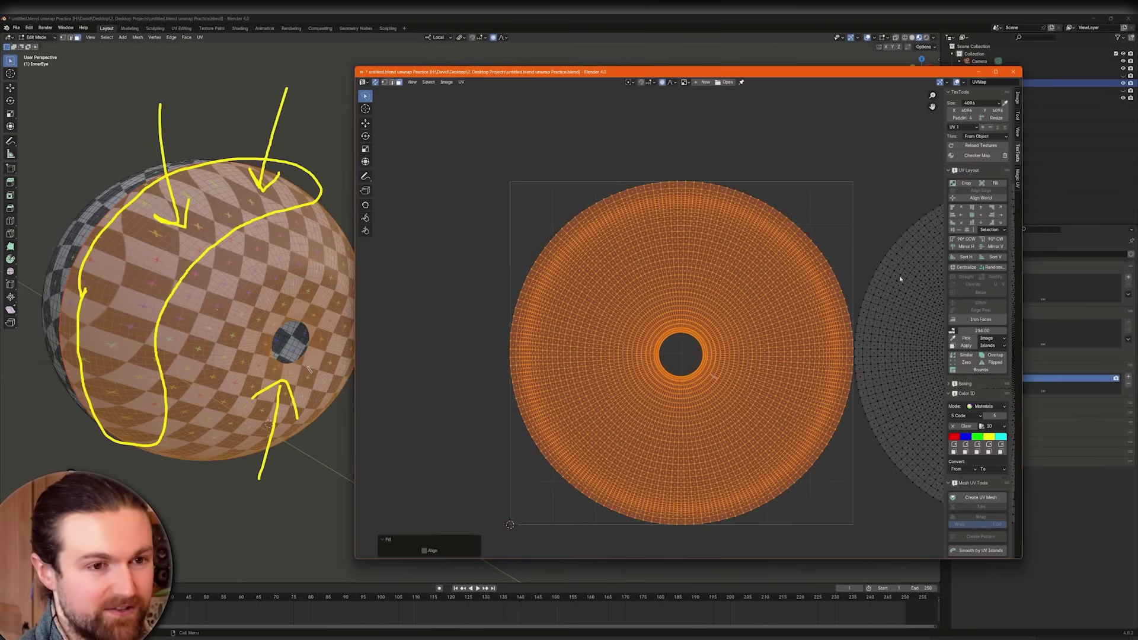
scroll(563, 363, "up", 5)
scroll(591, 396, "down", 5)
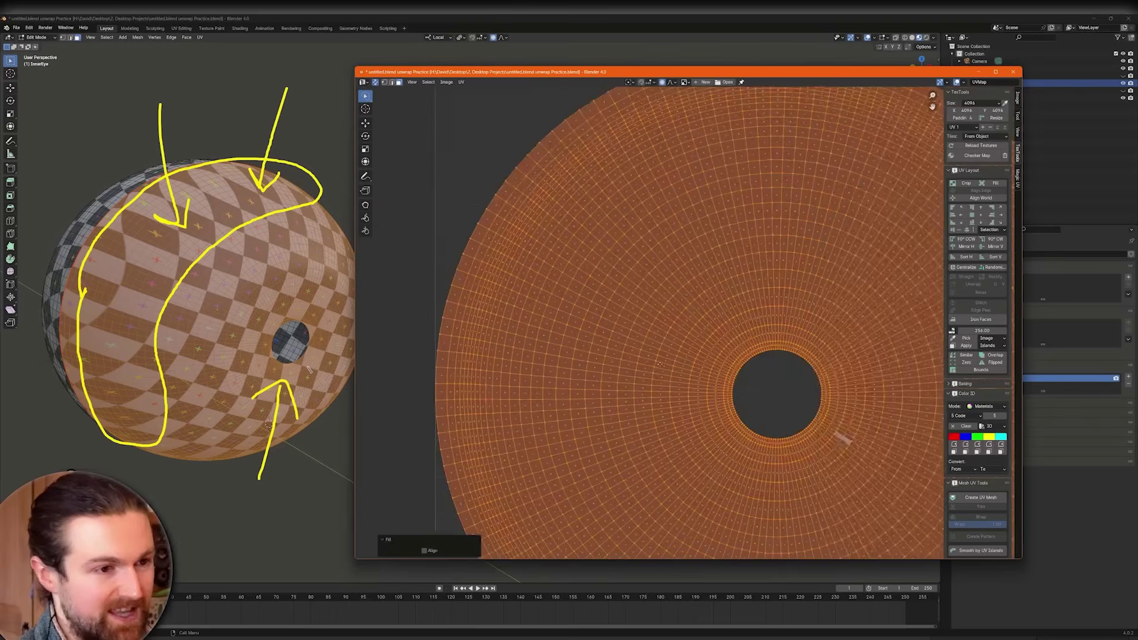
- Shrink the whole eye island to 0.990 and check the disc edge
key("s")
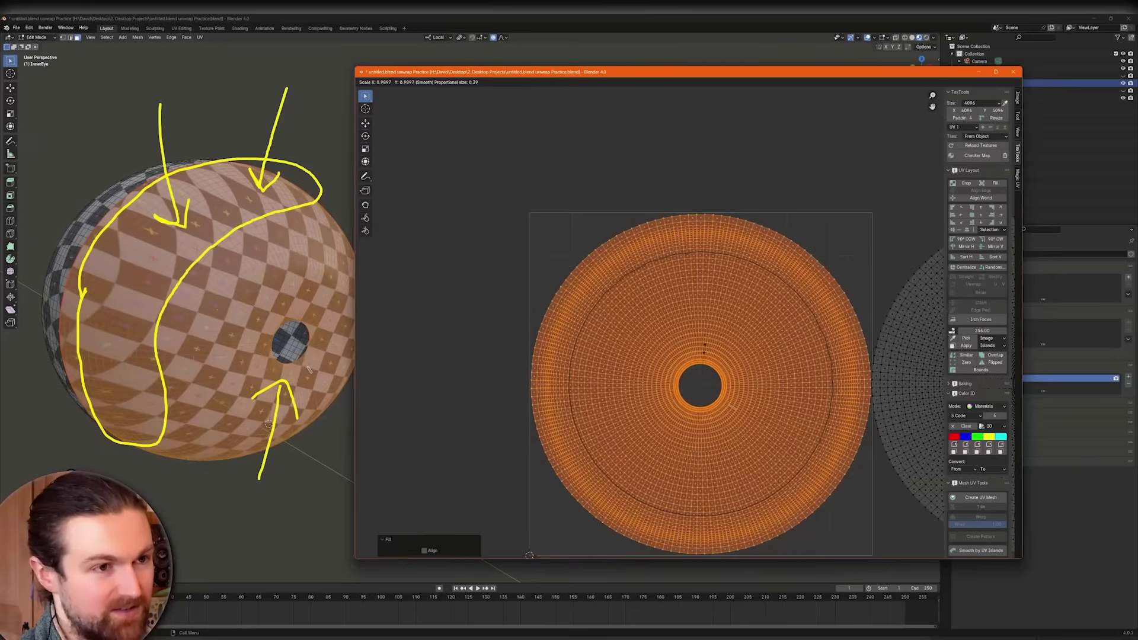
left_click(705, 352)
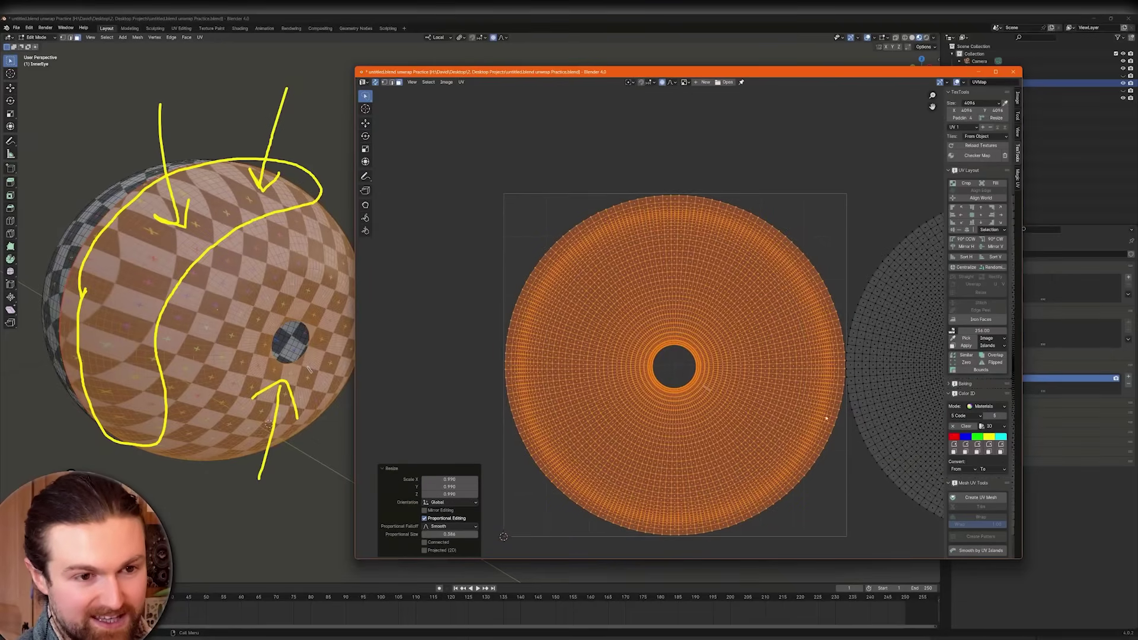
scroll(806, 438, "up", 5)
scroll(799, 452, "down", 8)
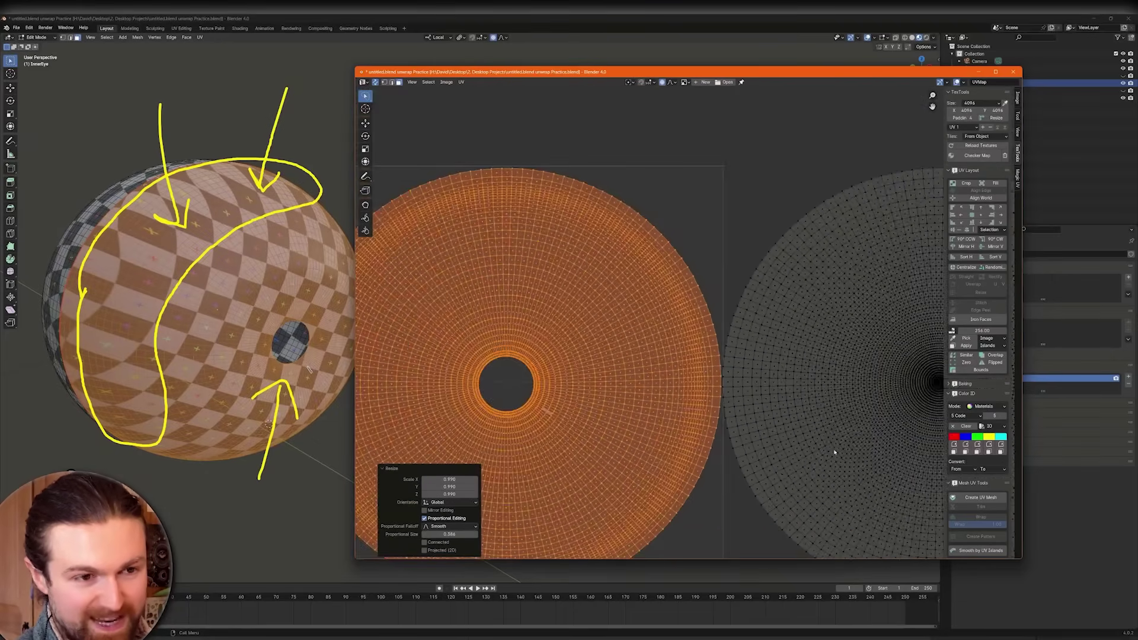